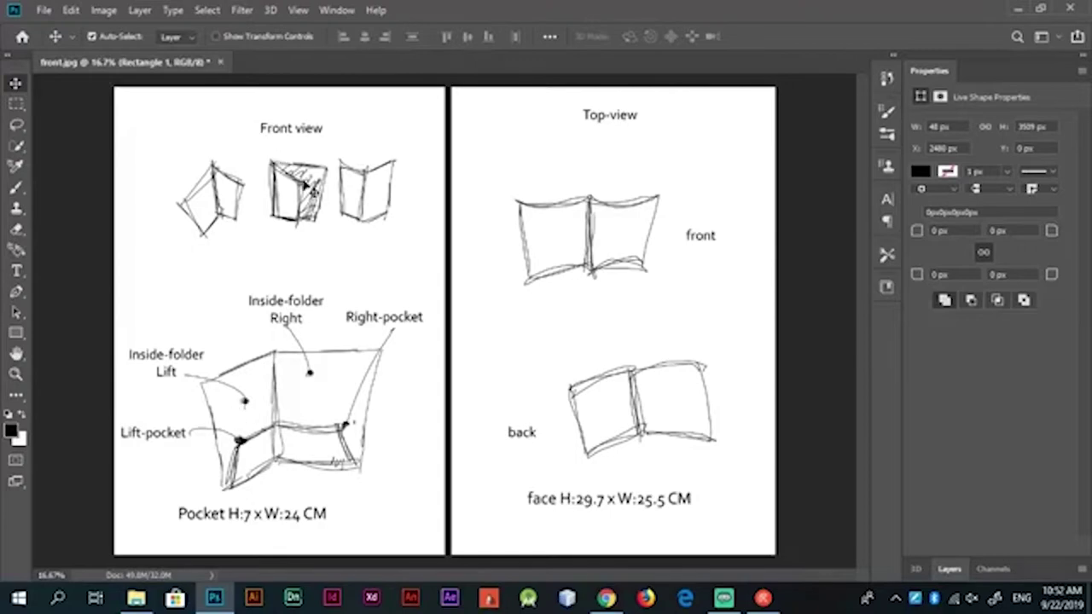
Create a new wide document measured in centimetres with an 8 cm height
key(ctrl+n)
drag(293, 68, 477, 12)
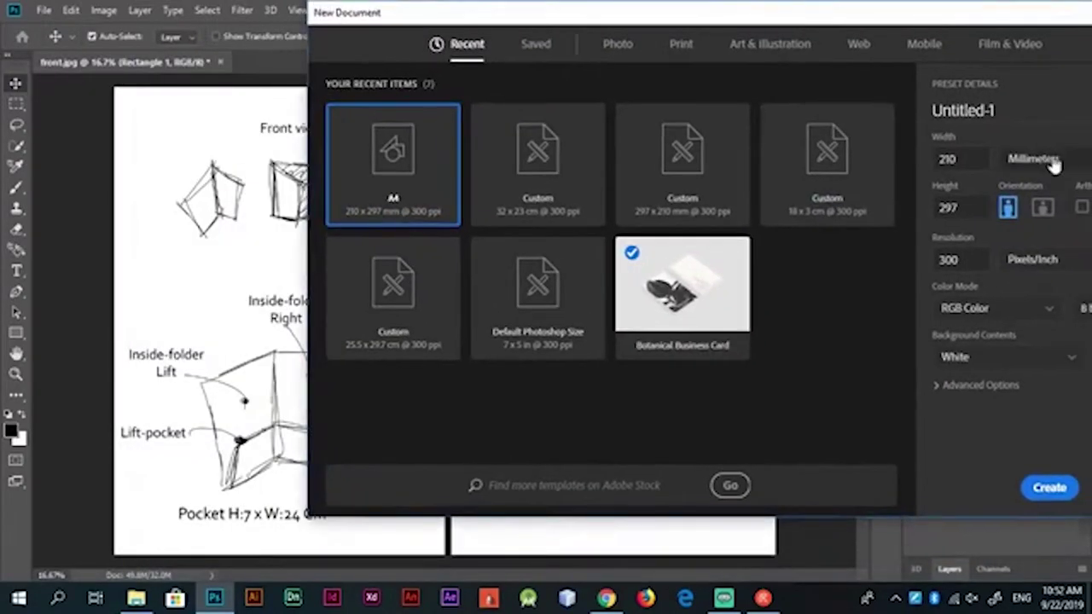
click(1054, 164)
click(1036, 255)
double_click(945, 159)
text(8)
key(Return)
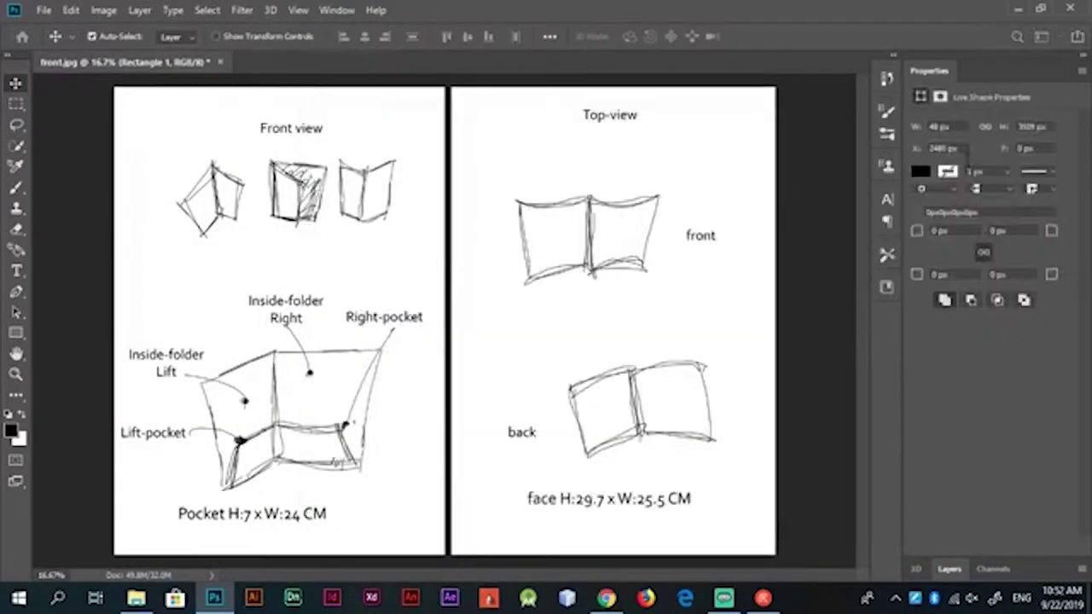
key(u)
Draw a black rectangle and shift its top-left corner to slant the left edge
click(434, 316)
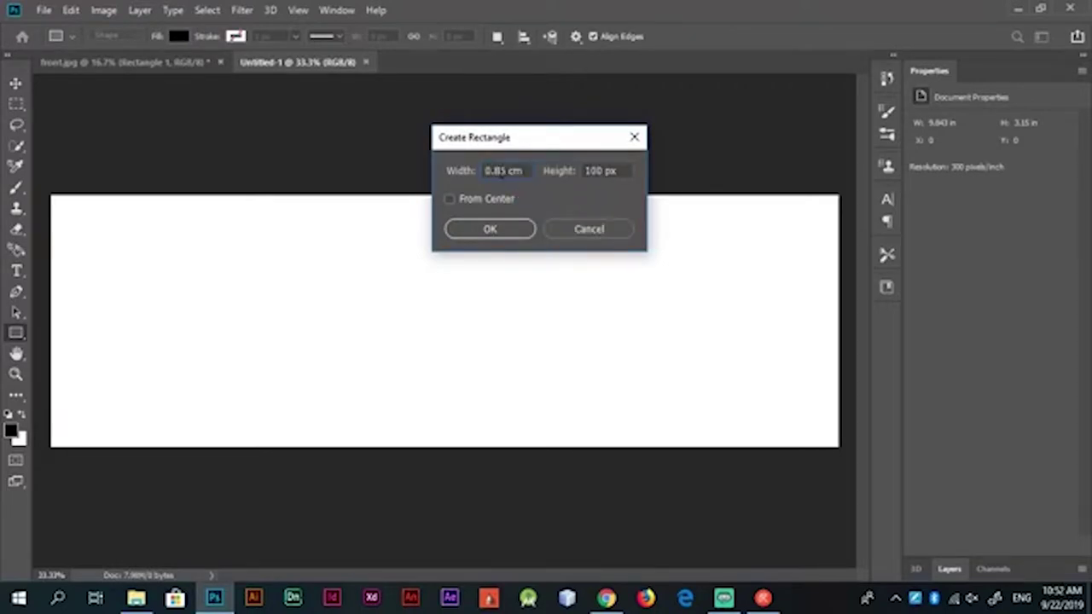
right_click(608, 170)
click(648, 205)
key(XF86AudioRaiseVolume)
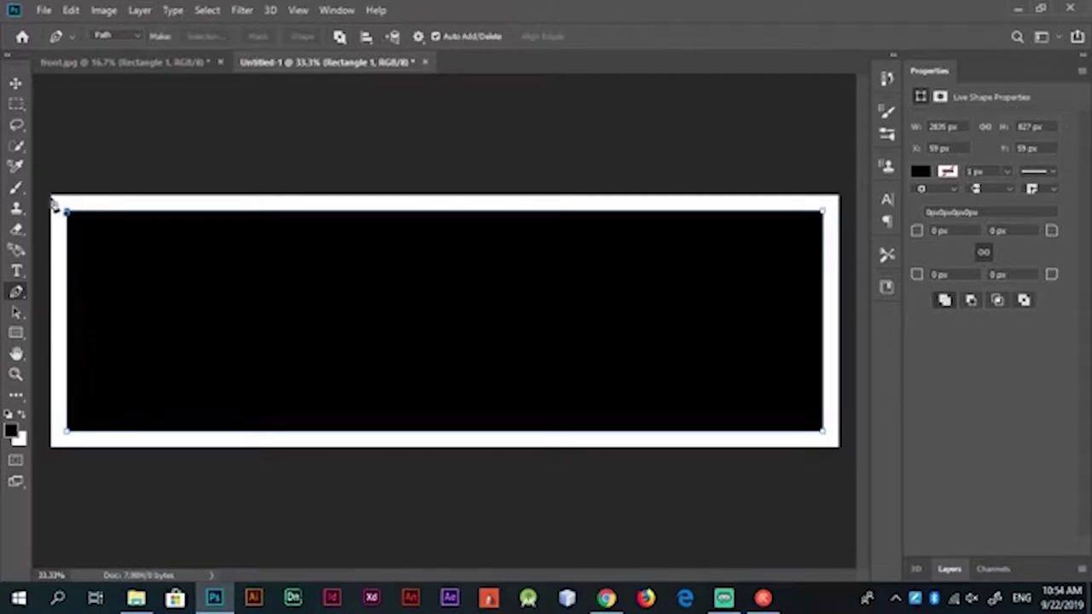
key(shift+Right)
key(Return)
Try a 3D postcard conversion and Background deletion on the rectangle's layers, then undo both
key(v)
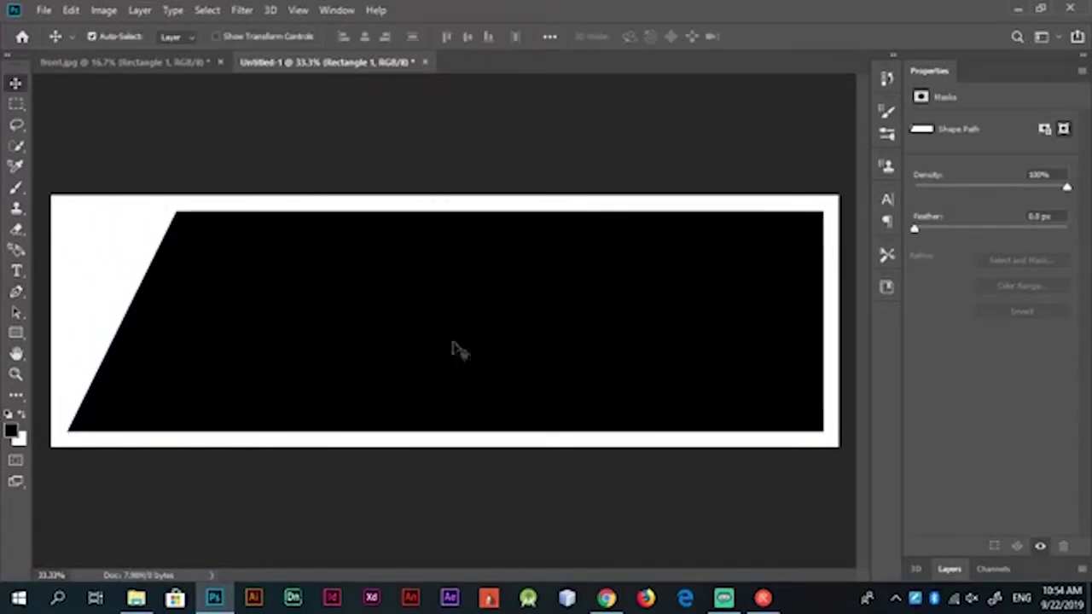
click(949, 569)
right_click(981, 421)
click(872, 580)
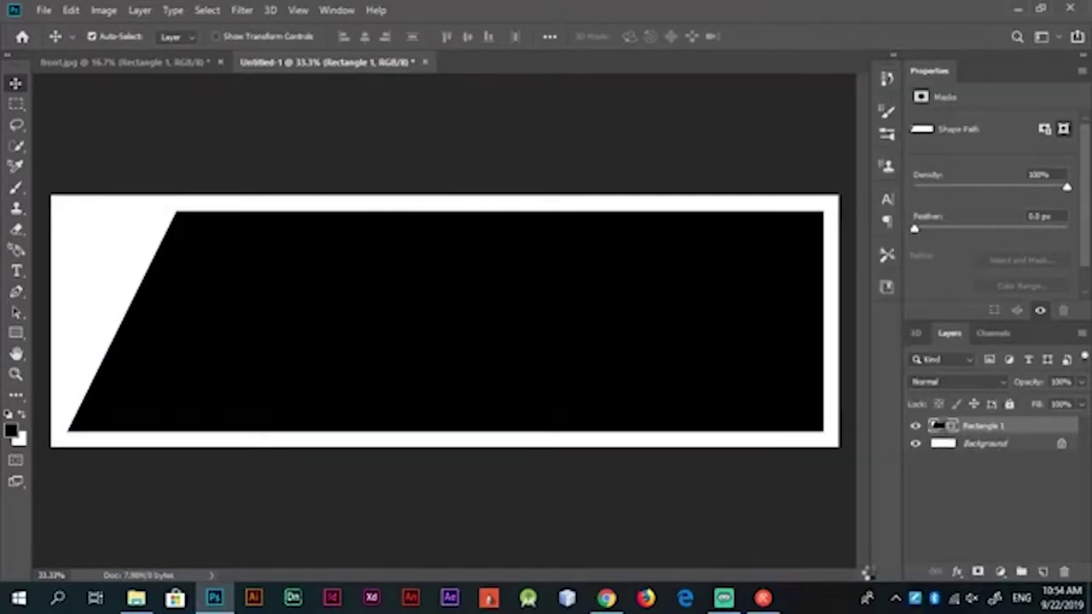
click(1017, 492)
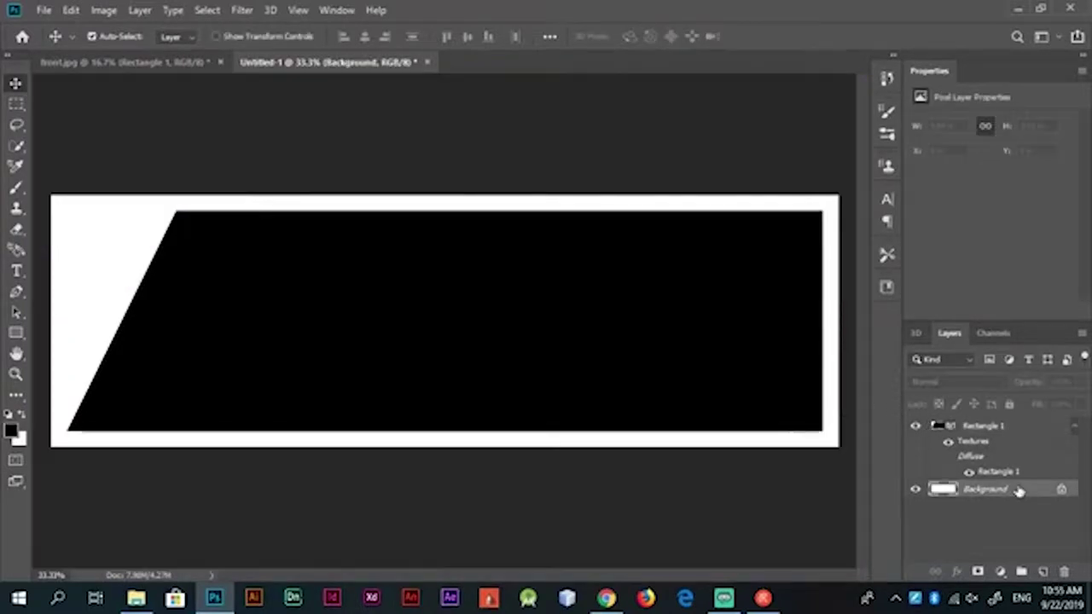
key(Delete)
key(ctrl+z)
key(ctrl+z)
key(p)
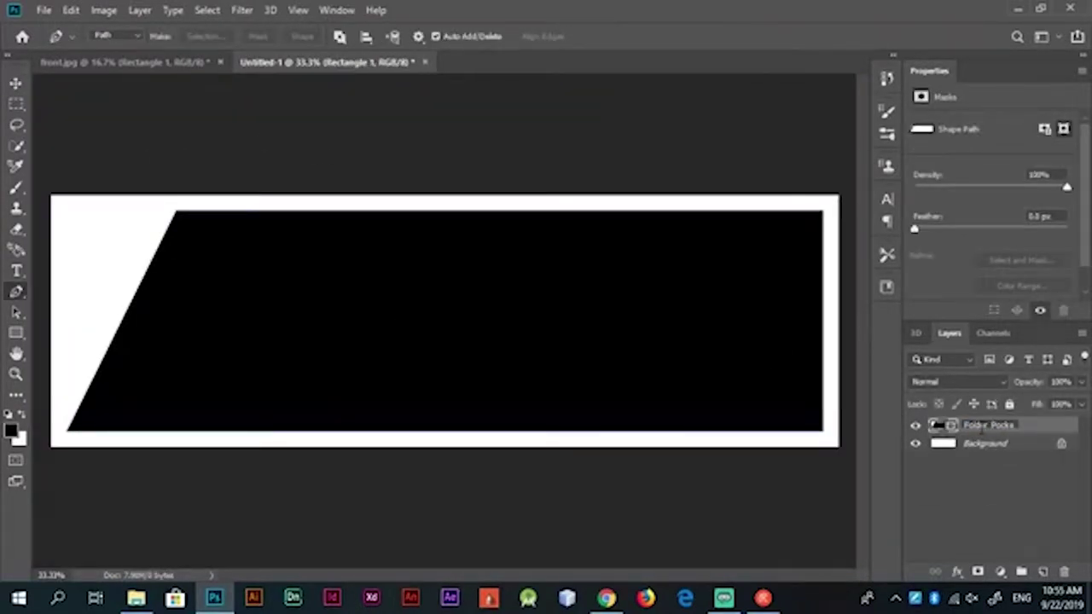
Extrude the pocket layer into 3D, using centimetre units and a 0.1 cm extrusion depth
click(269, 10)
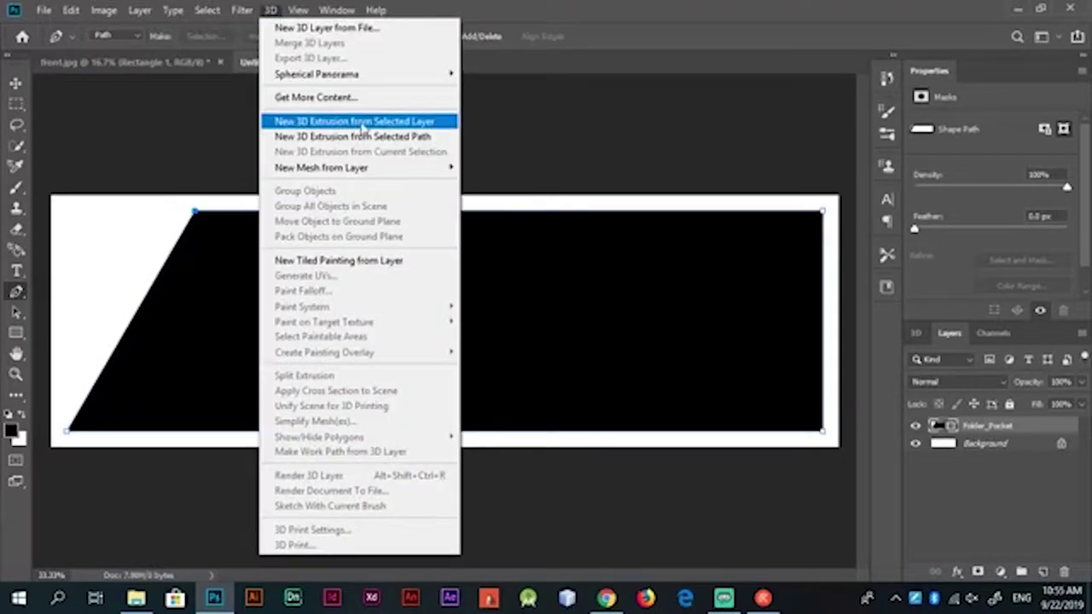
click(428, 124)
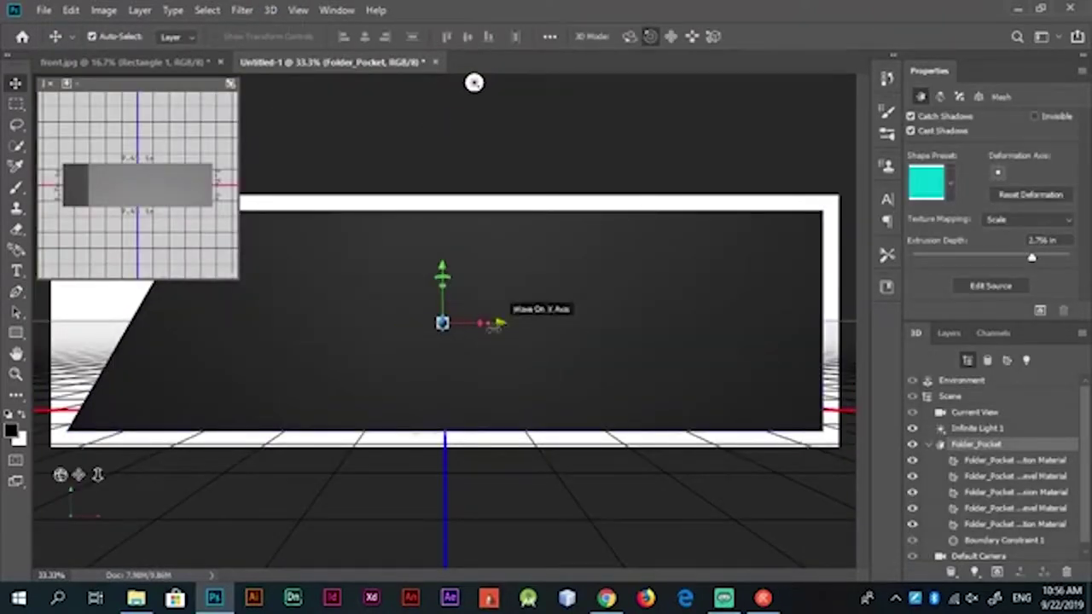
click(978, 96)
click(981, 122)
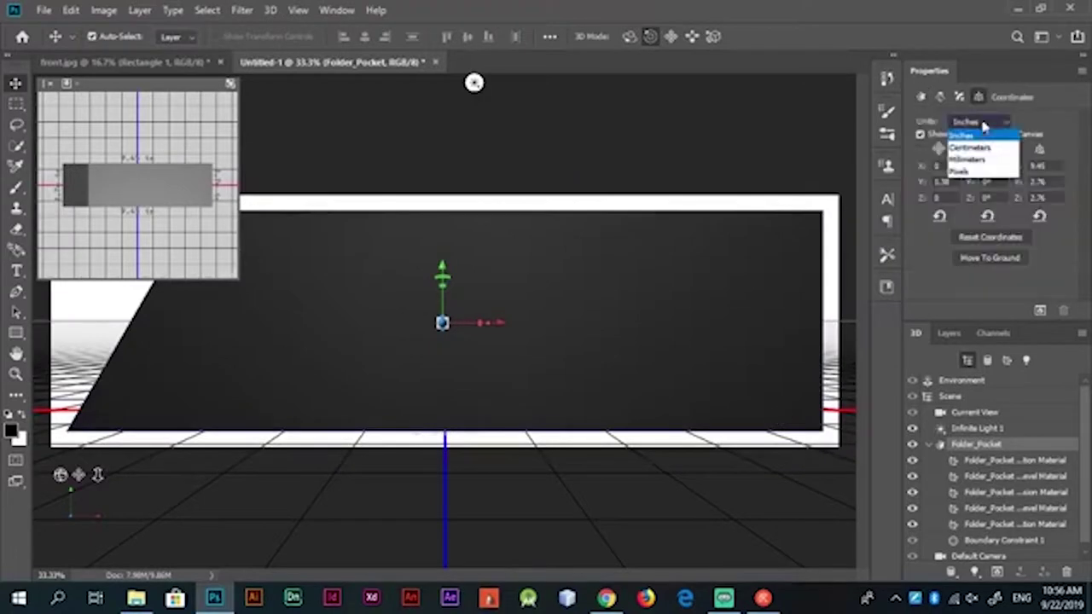
click(970, 147)
drag(970, 181, 930, 213)
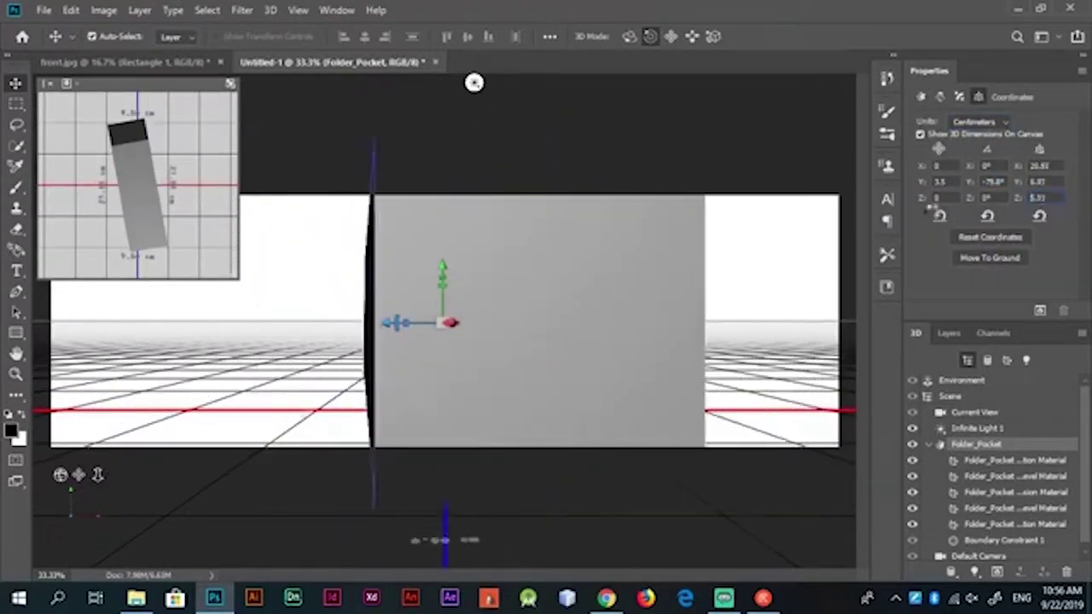
click(921, 96)
drag(1044, 256, 1009, 256)
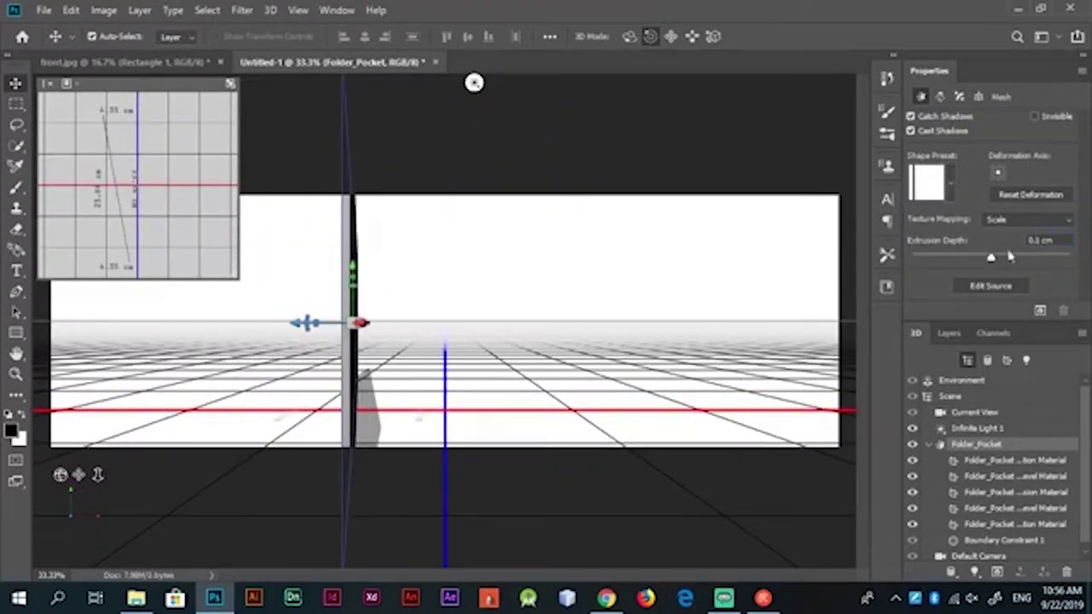
Set the pocket's Y rotation to 0, slide it along X, and start saving
click(978, 96)
click(985, 181)
text(0)
key(Return)
click(949, 332)
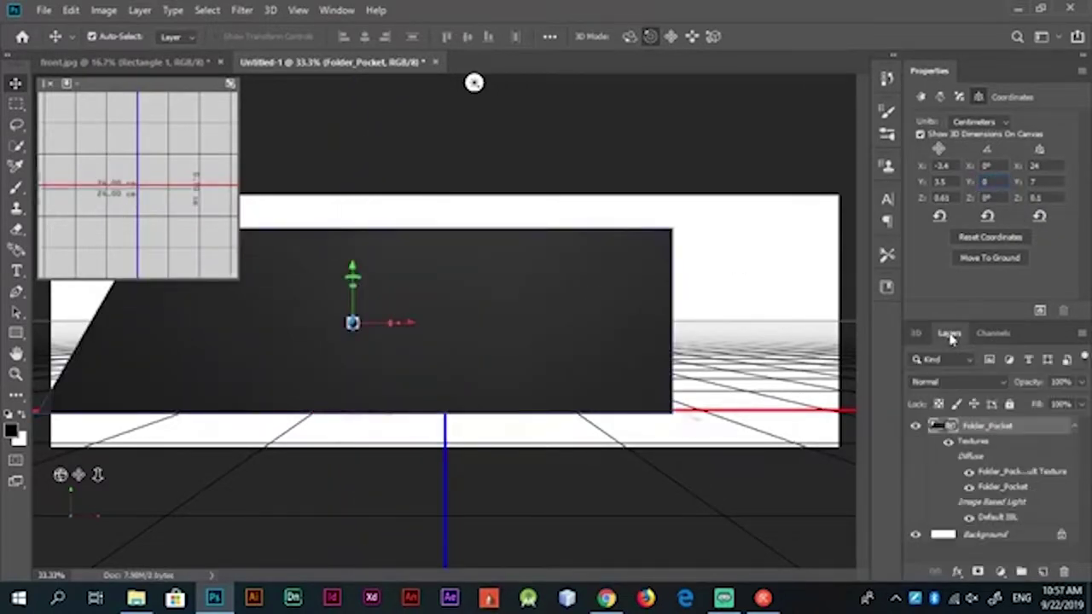
click(989, 426)
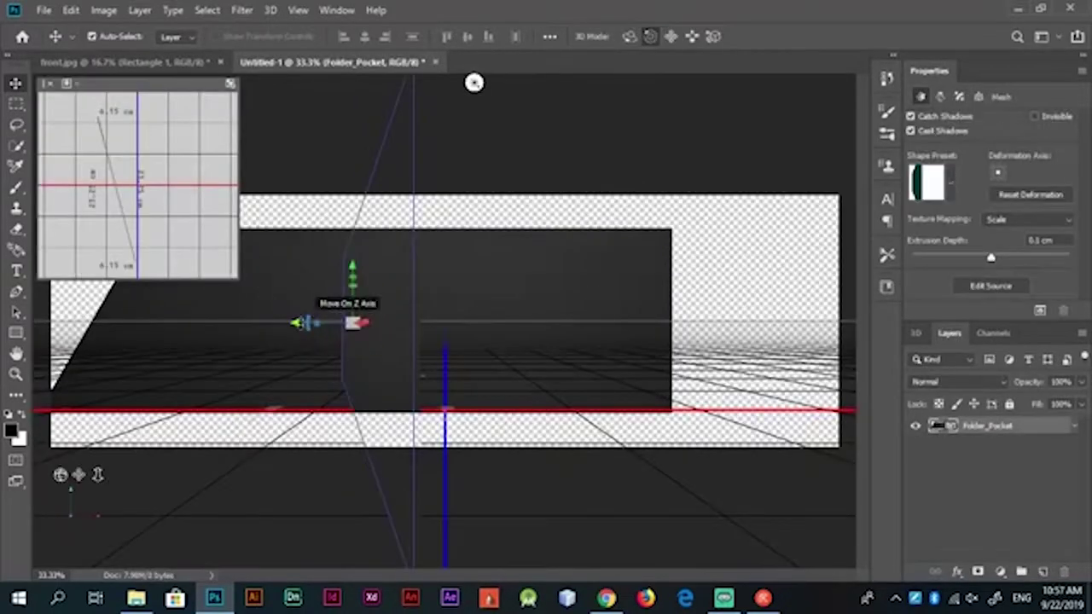
click(382, 322)
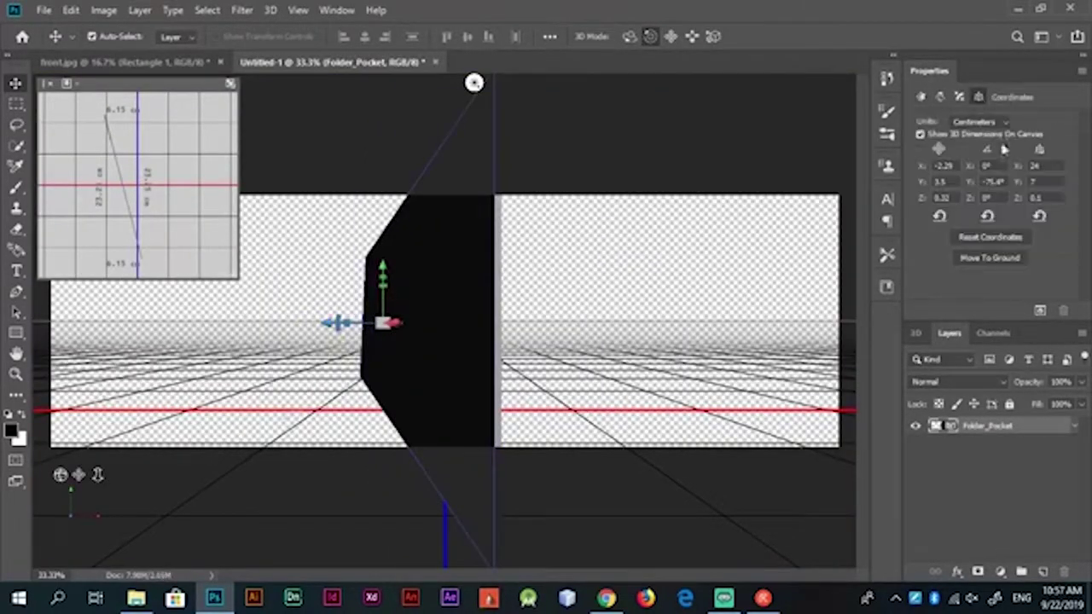
drag(430, 322, 473, 321)
key(ctrl+s)
text(3d_Mockup_assets)
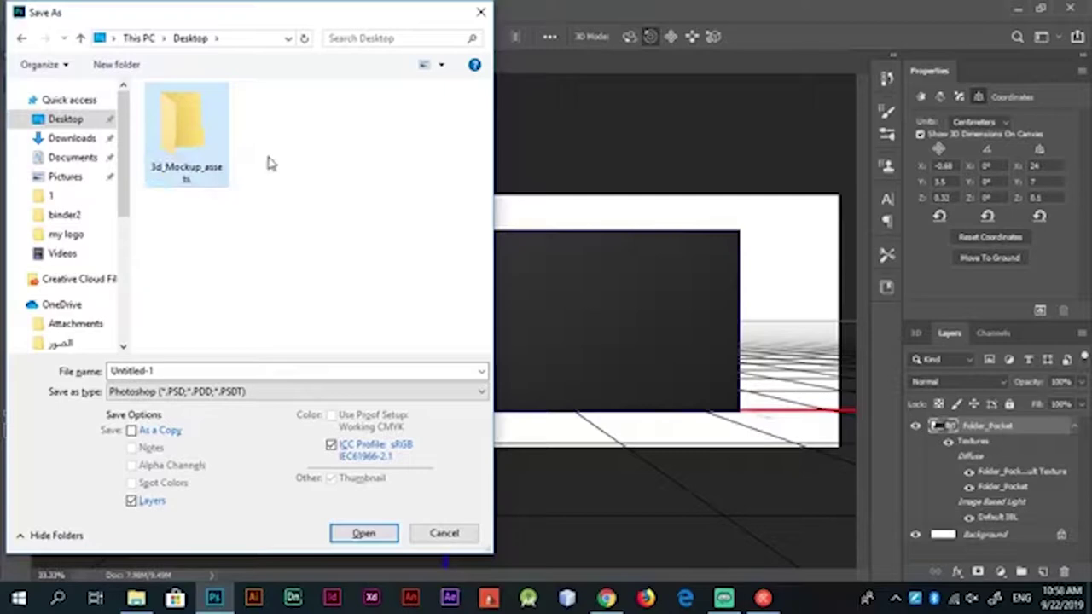
Save the document as Pocket.psd in a new Foder_Pocket folder inside 3d_Mockup_assets
key(Return)
key(ctrl+shift+n)
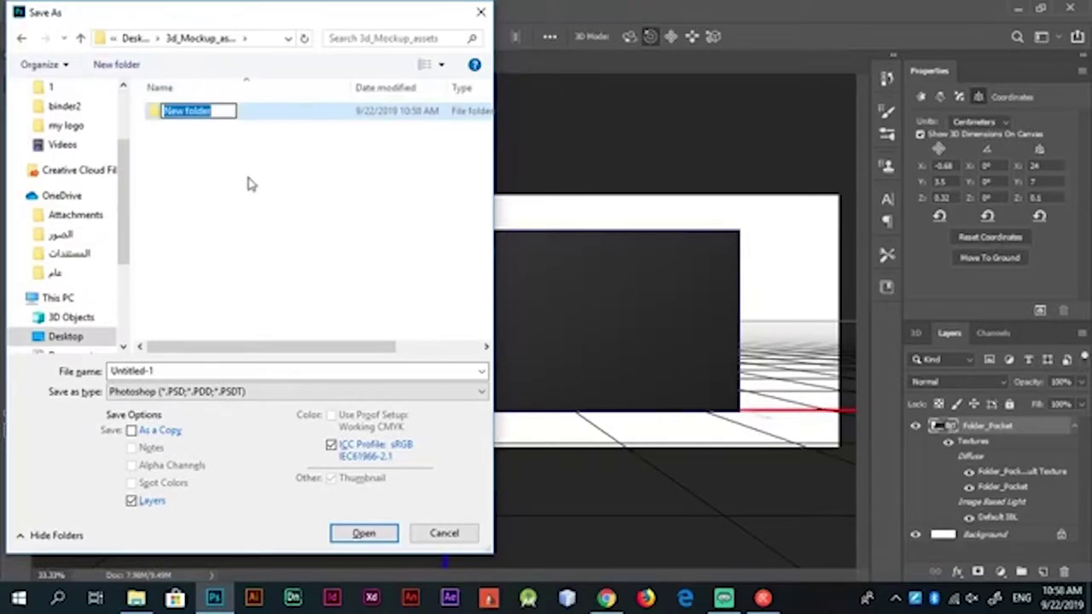
key(Return)
key(Return)
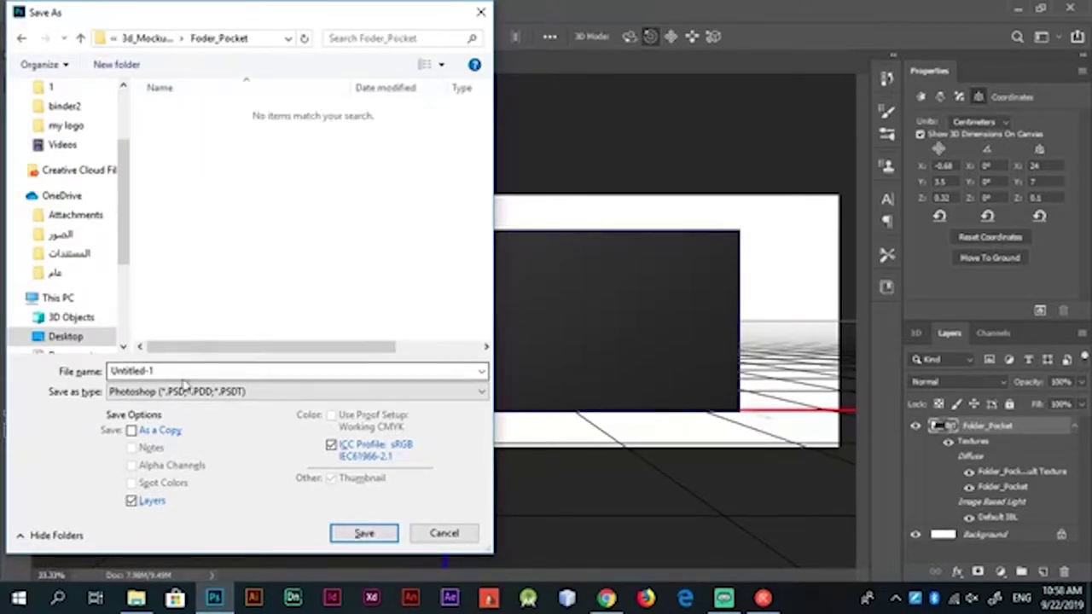
text(Pocket)
key(Return)
Export the 3D layer as a Wavefront OBJ and close Pocket.psd
click(270, 9)
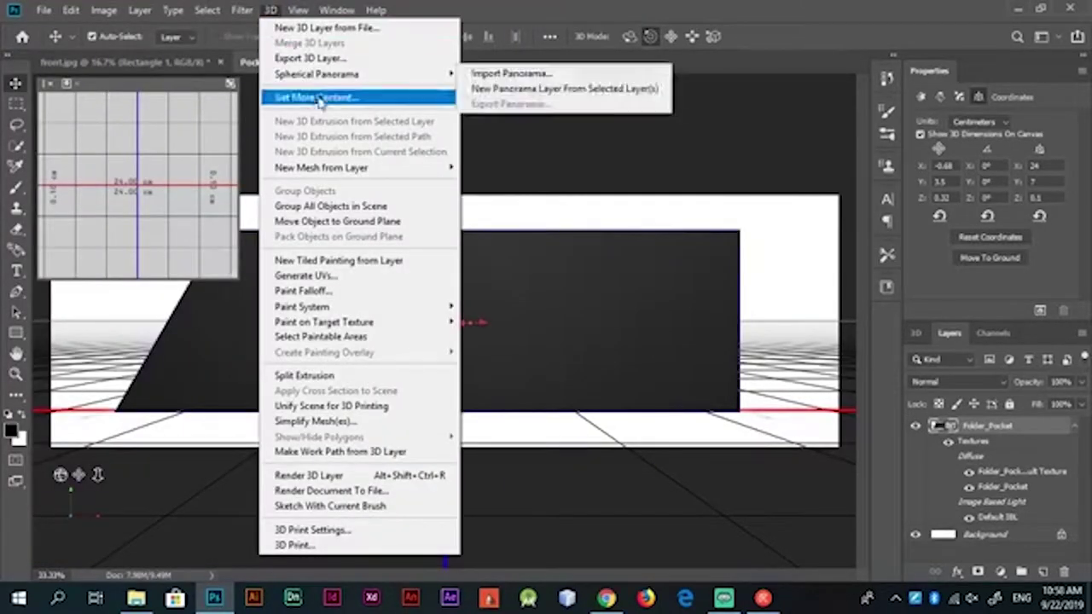
click(307, 92)
click(577, 119)
click(477, 170)
click(640, 324)
click(363, 426)
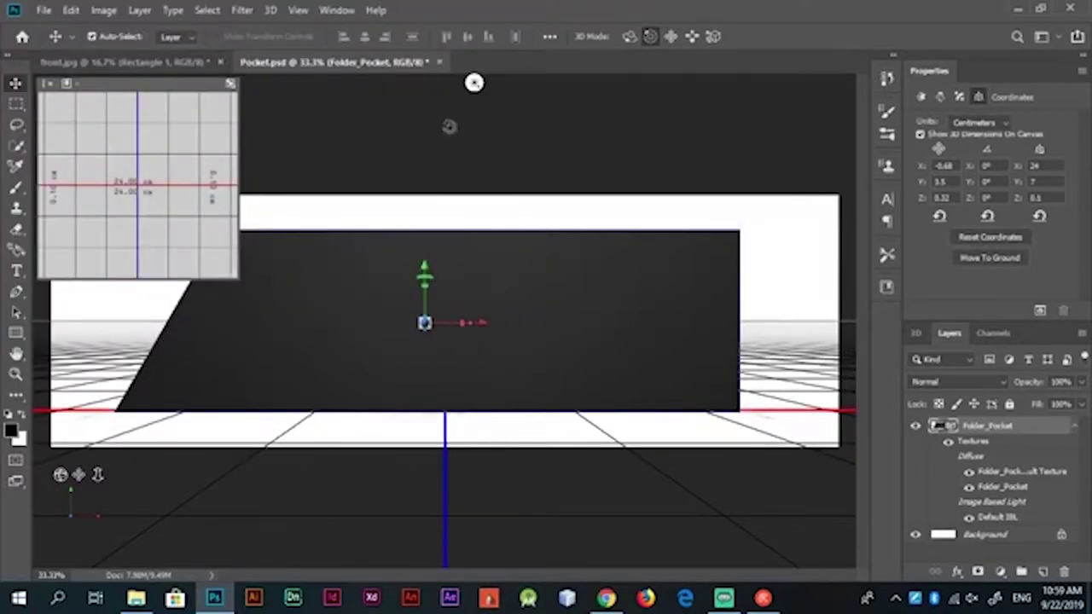
click(439, 62)
Check the saved Pocket files in the Foder_Pocket folder via File Explorer
key(super+d)
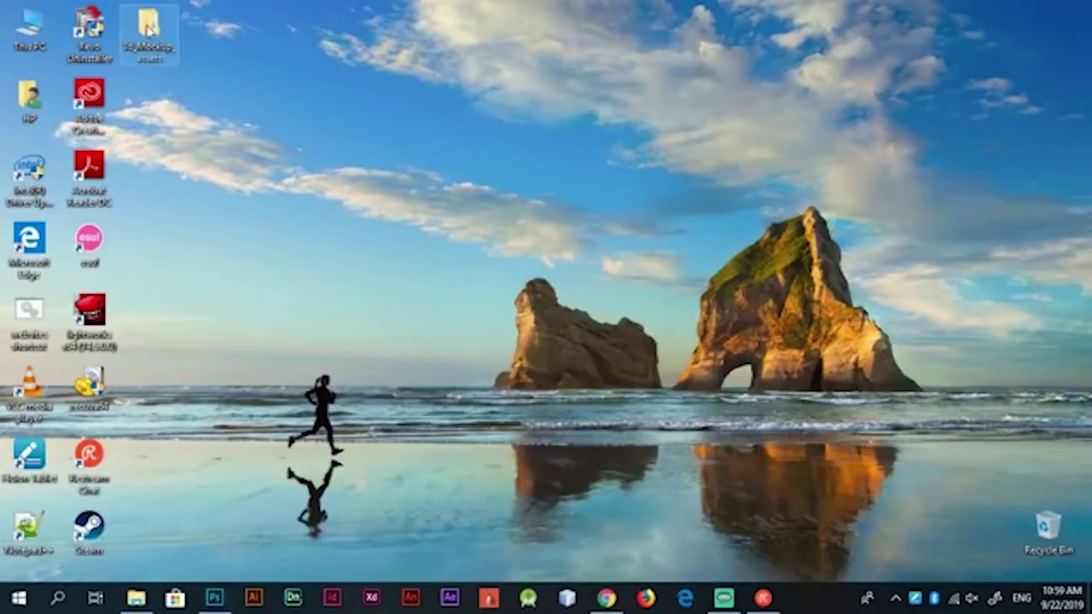
click(137, 597)
click(752, 192)
double_click(849, 171)
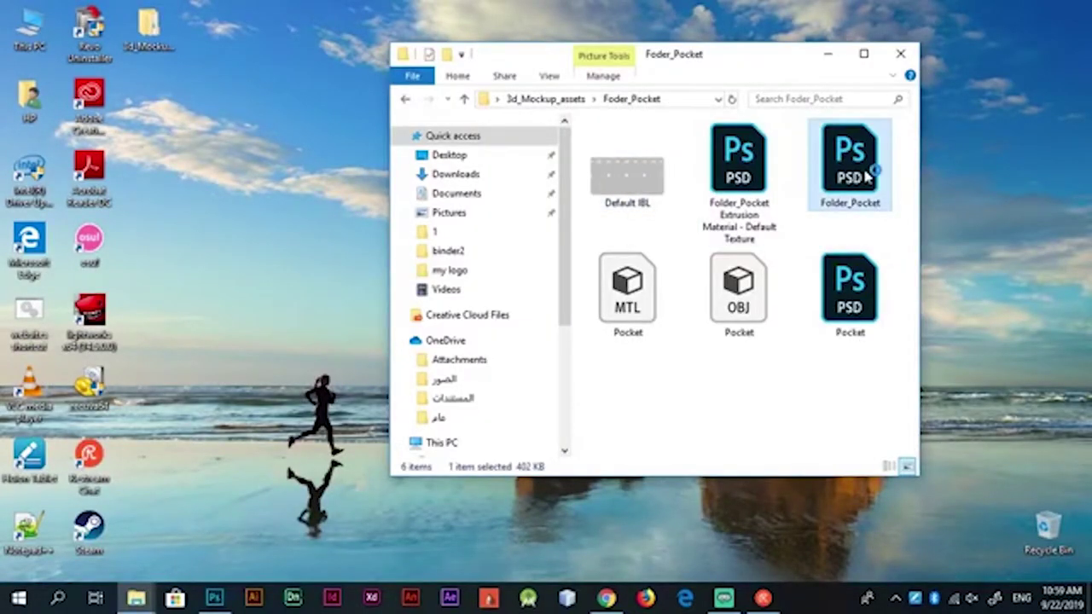
click(473, 60)
double_click(850, 290)
click(439, 61)
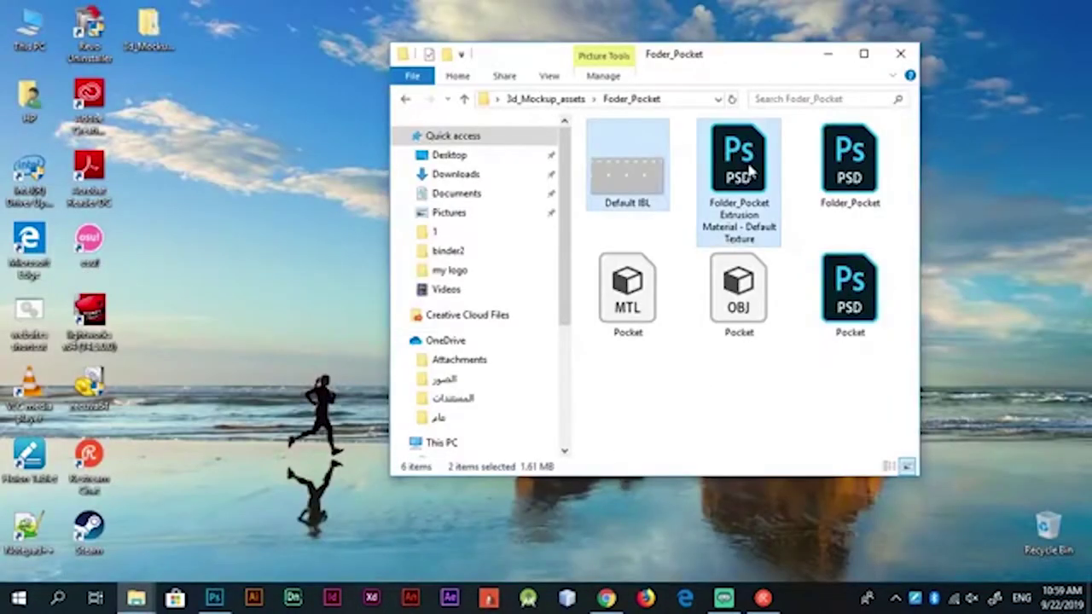
Create a new portrait document 25.5 cm wide
key(ctrl+n)
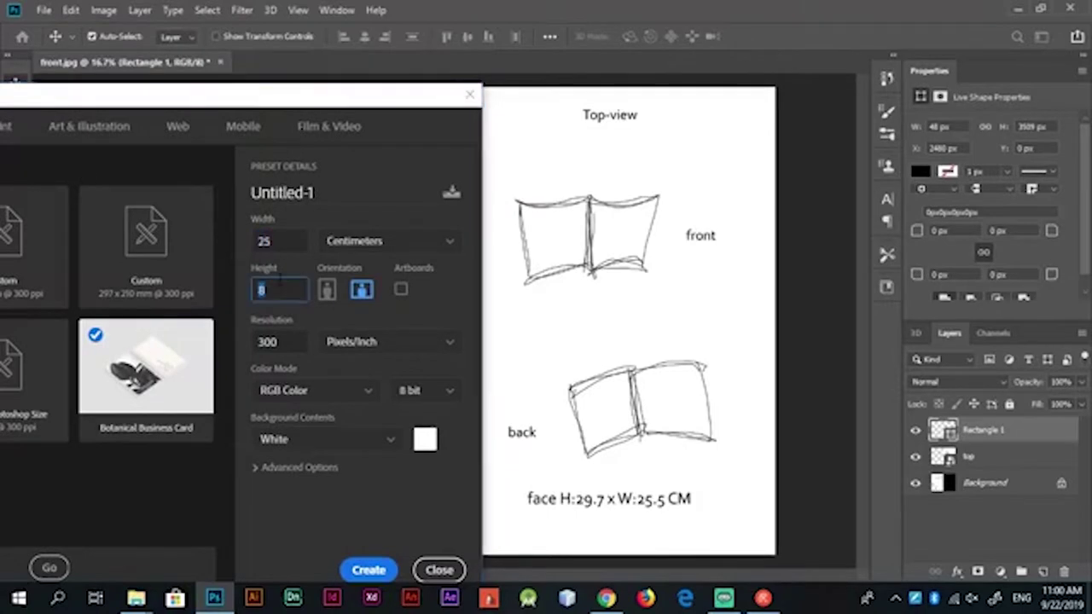
double_click(271, 241)
text(29.7)
key(Return)
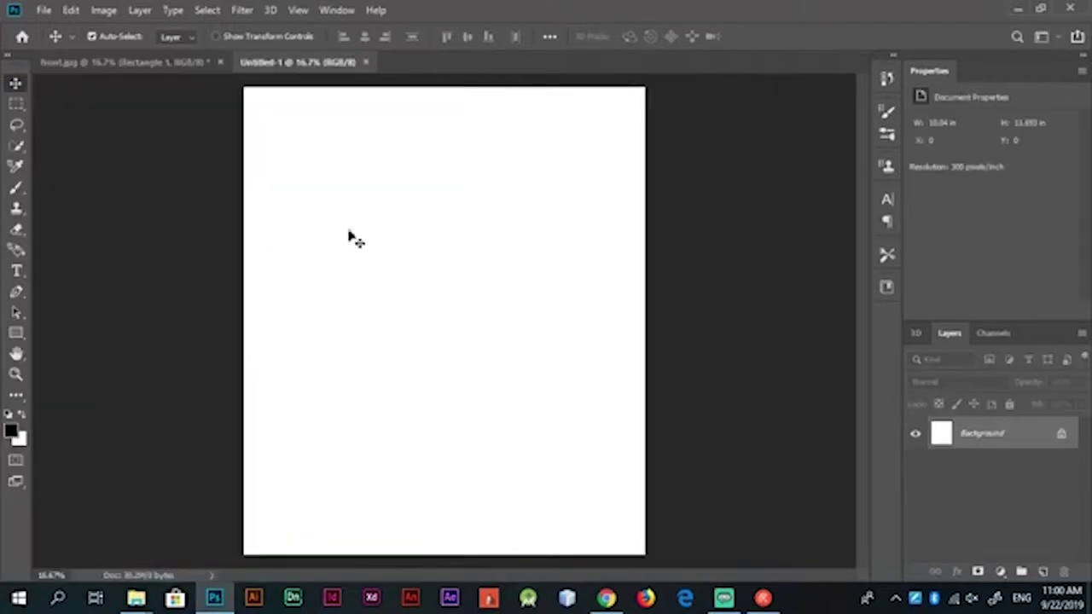
Draw a full-canvas black rectangle sized 25.5 × 29.7 cm
key(u)
click(393, 367)
text(2)
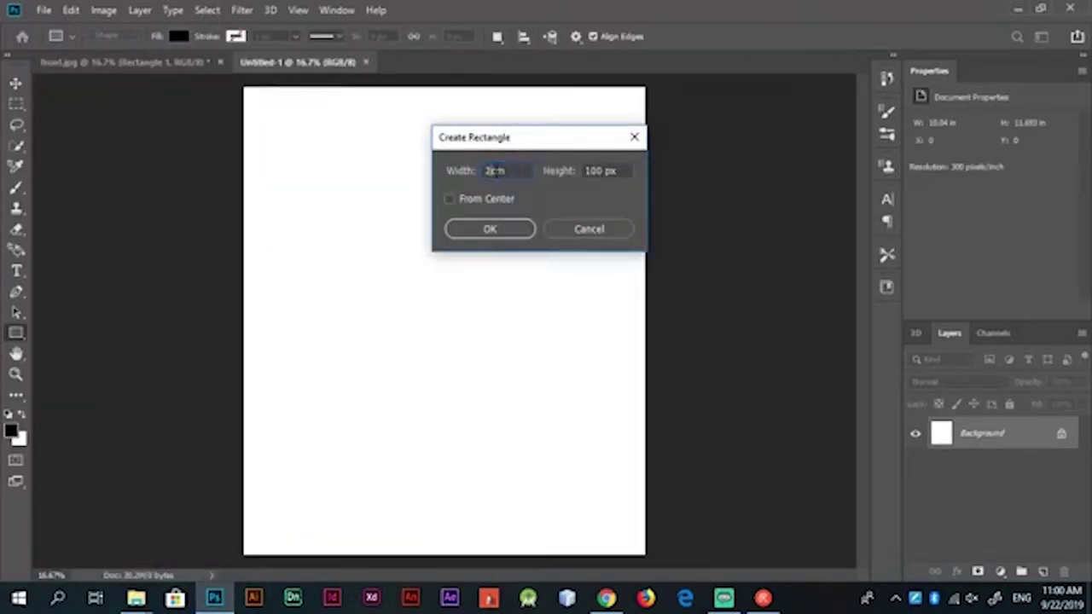
text(5.5)
right_click(601, 171)
click(633, 202)
key(Return)
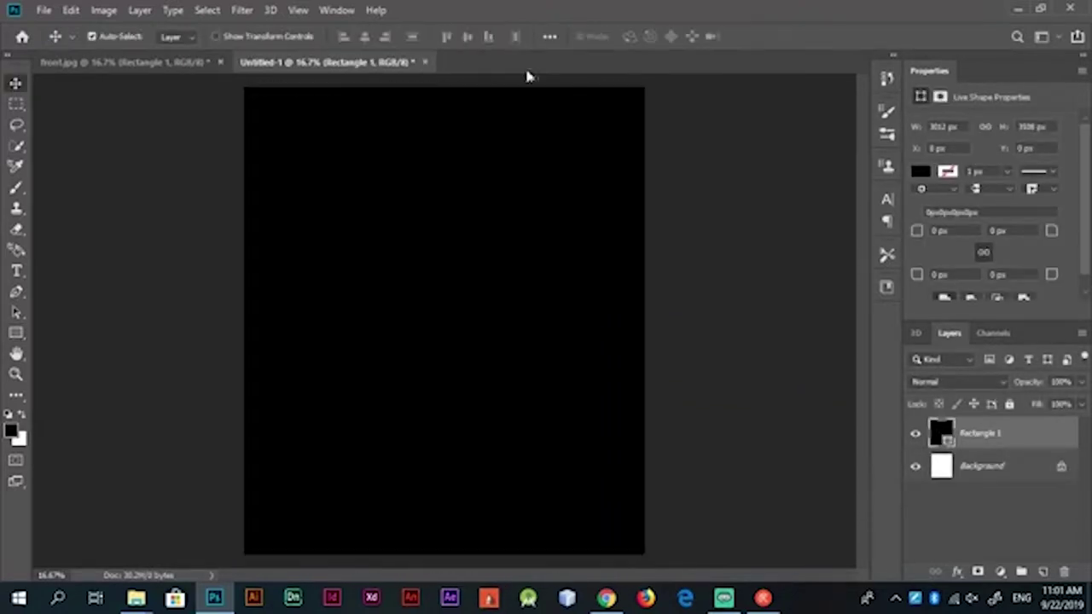
Rename the rectangle layer Folder_Face and extrude it into a 3D object
double_click(981, 433)
text(Folder_Face)
key(Return)
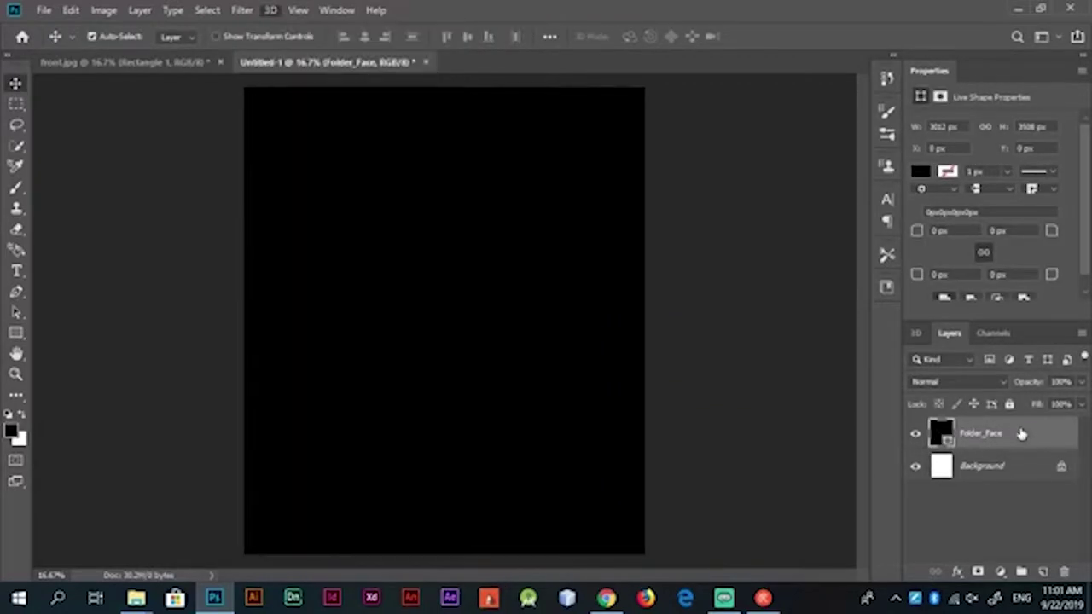
right_click(1021, 433)
click(926, 519)
click(270, 9)
click(391, 120)
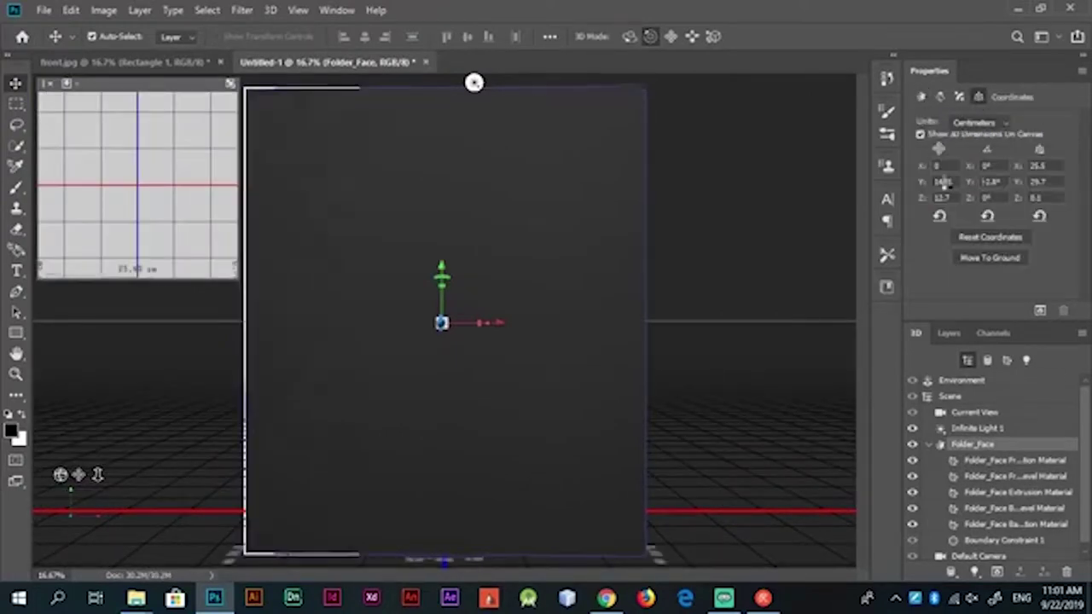
Save the 3D document as foder_face.psd in a new Folder_Face folder
key(Tab)
key(ctrl+shift+s)
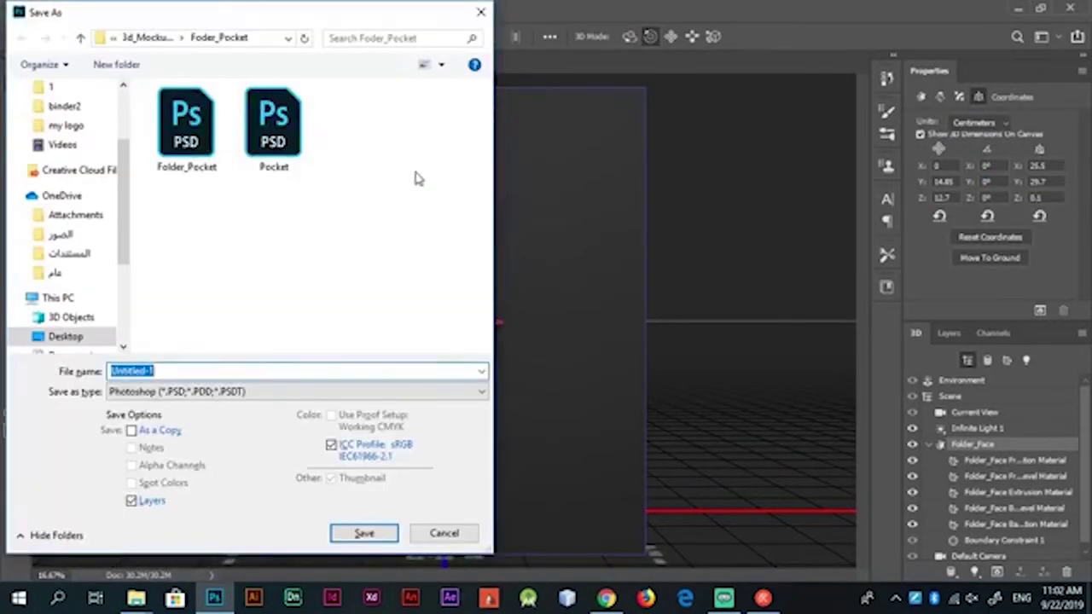
key(alt+Up)
key(ctrl+shift+n)
key(Return)
key(Return)
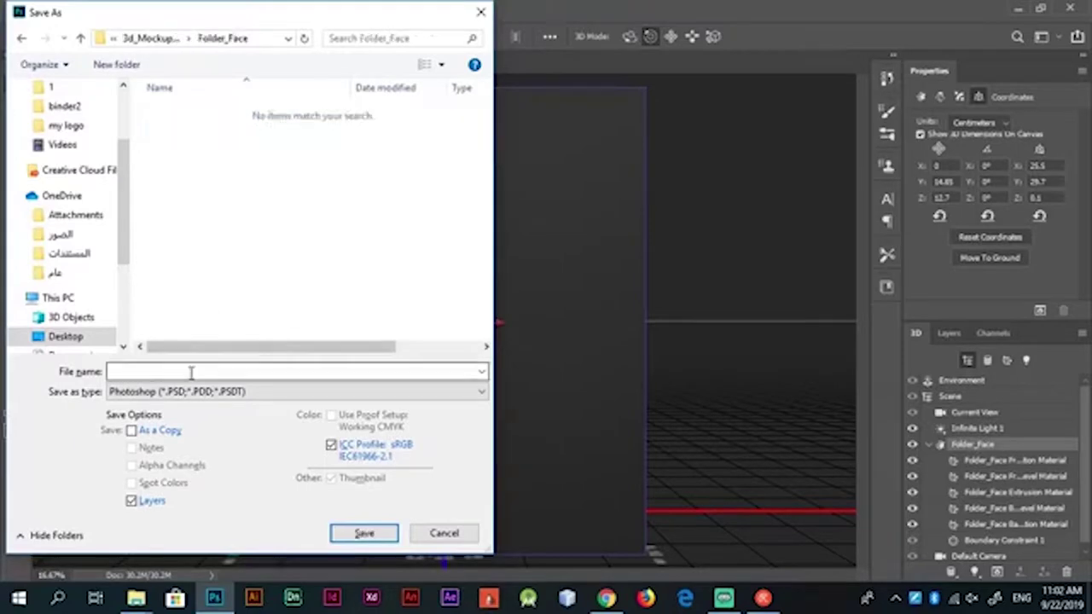
text(foder_face)
key(Return)
key(Return)
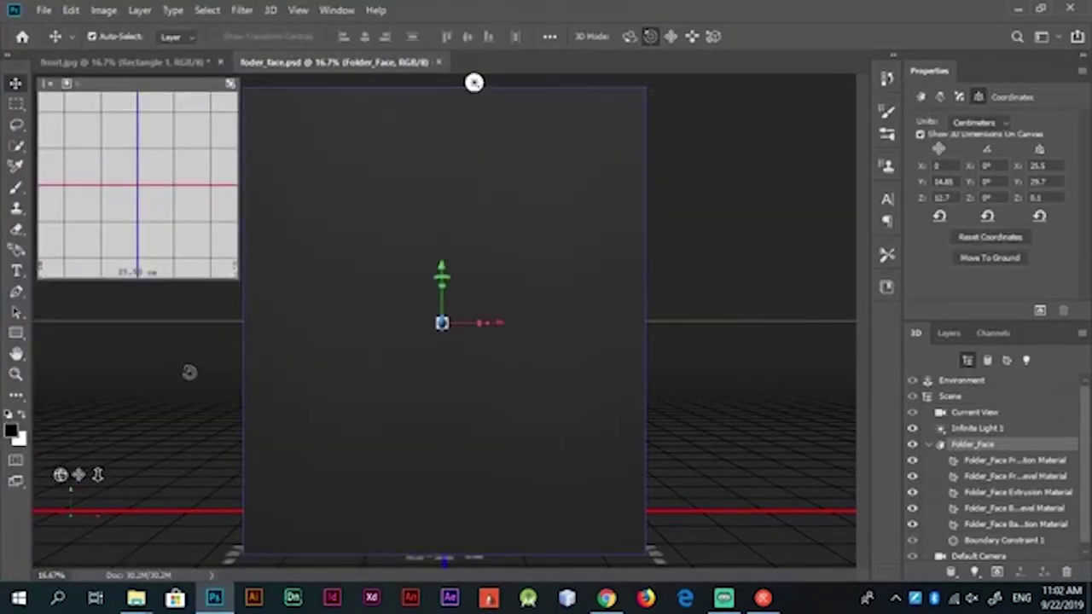
Export the folder face's 3D layer as an OBJ model
click(270, 10)
click(303, 43)
click(641, 325)
click(365, 426)
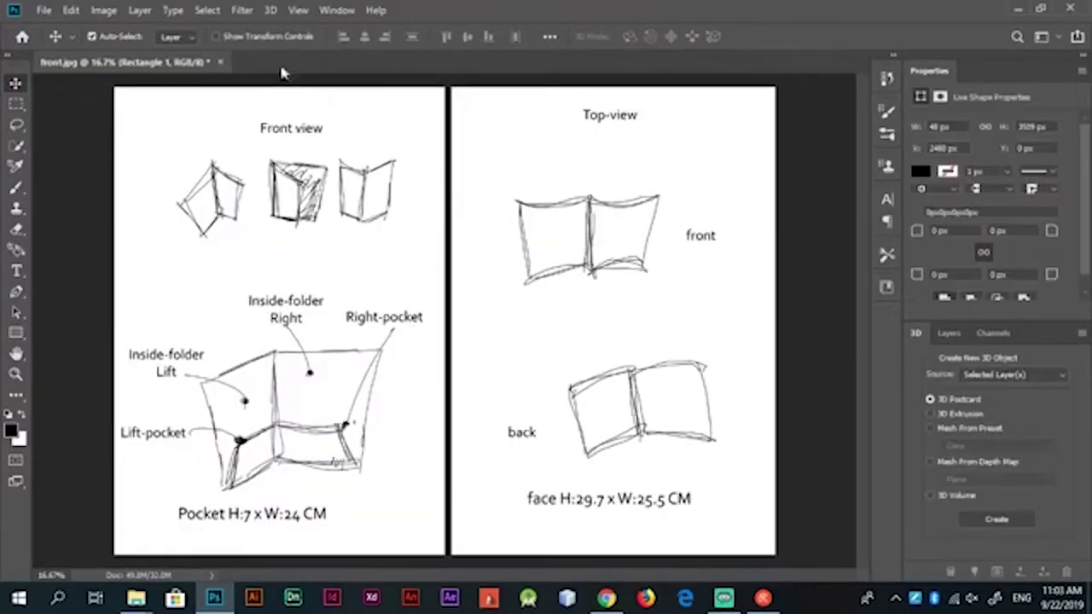
Start a new A4 page measured in centimetres
key(ctrl+n)
click(380, 248)
click(768, 241)
click(736, 322)
click(659, 240)
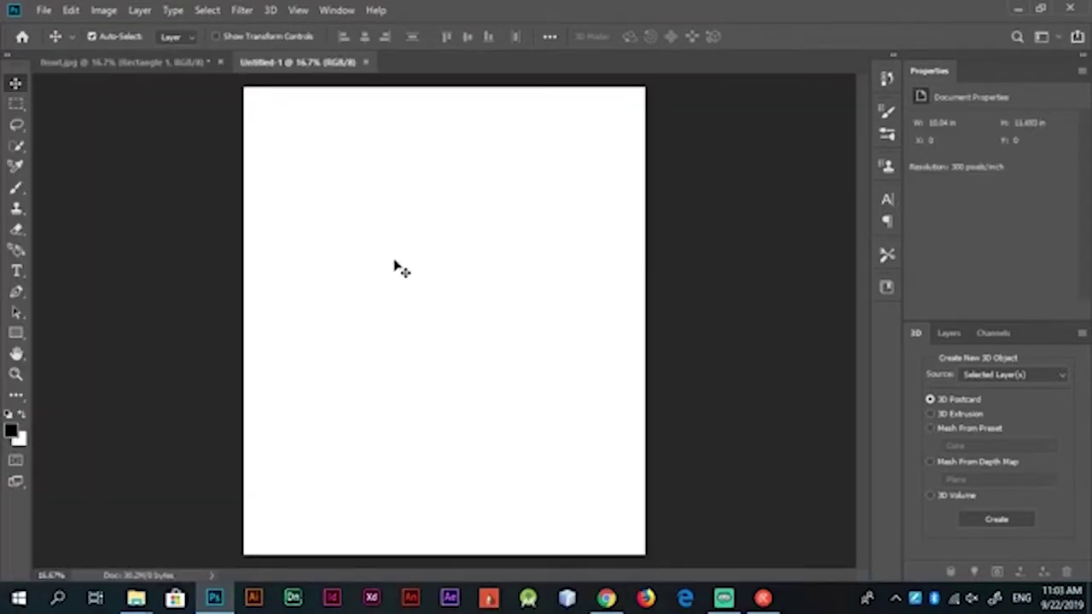
Add a centred black bar stretched over the page's top half
key(u)
click(260, 90)
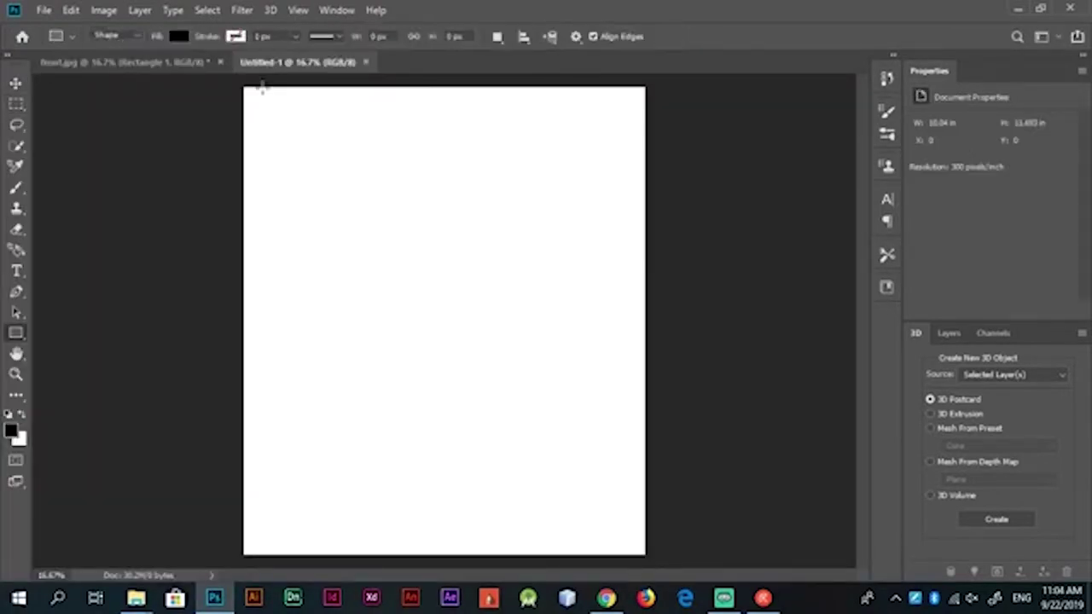
click(520, 171)
click(512, 183)
key(Return)
click(364, 36)
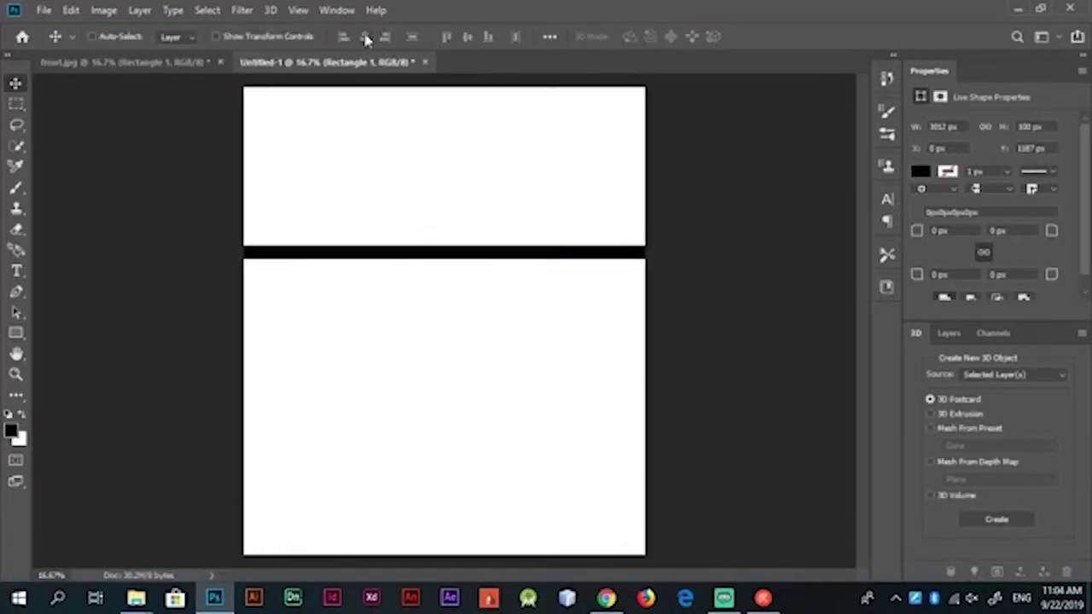
key(ctrl+t)
mouse_move(443, 246)
mouse_down()
mouse_move(444, 87)
mouse_move(444, 321)
mouse_up()
key(Return)
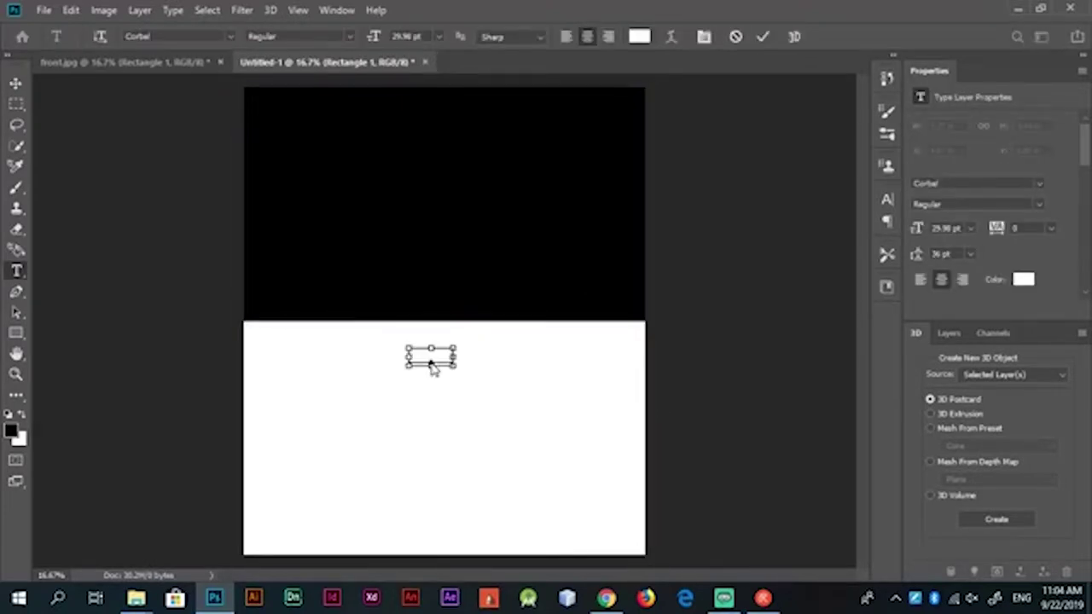
Type FOLDER at 50 pt in EngraversGothic BT
text(Folder)
key(ctrl+t)
click(753, 309)
click(729, 241)
text(50)
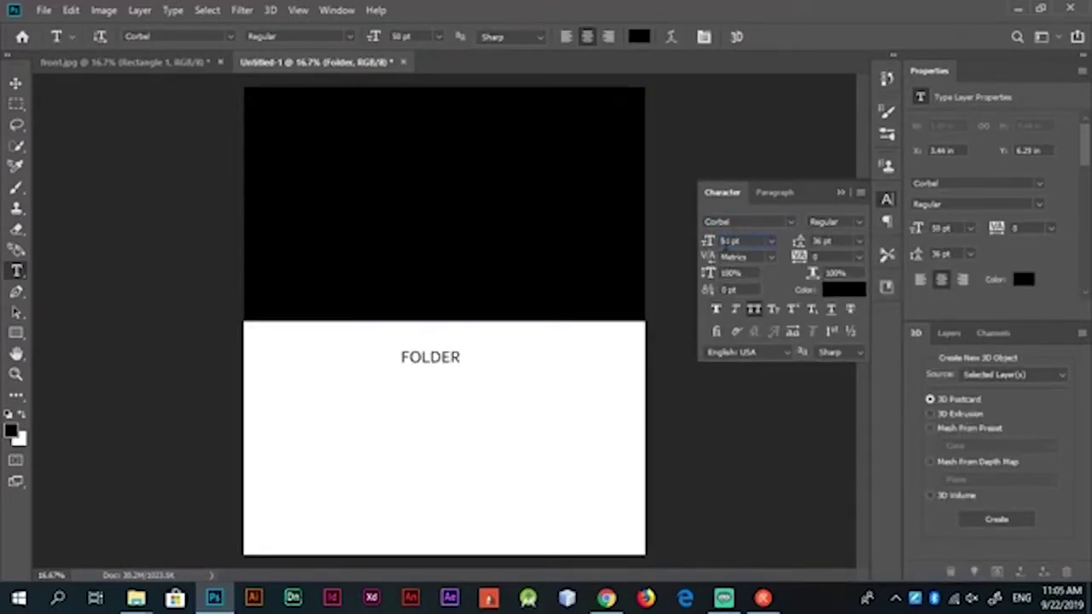
click(789, 221)
drag(1084, 276, 1088, 309)
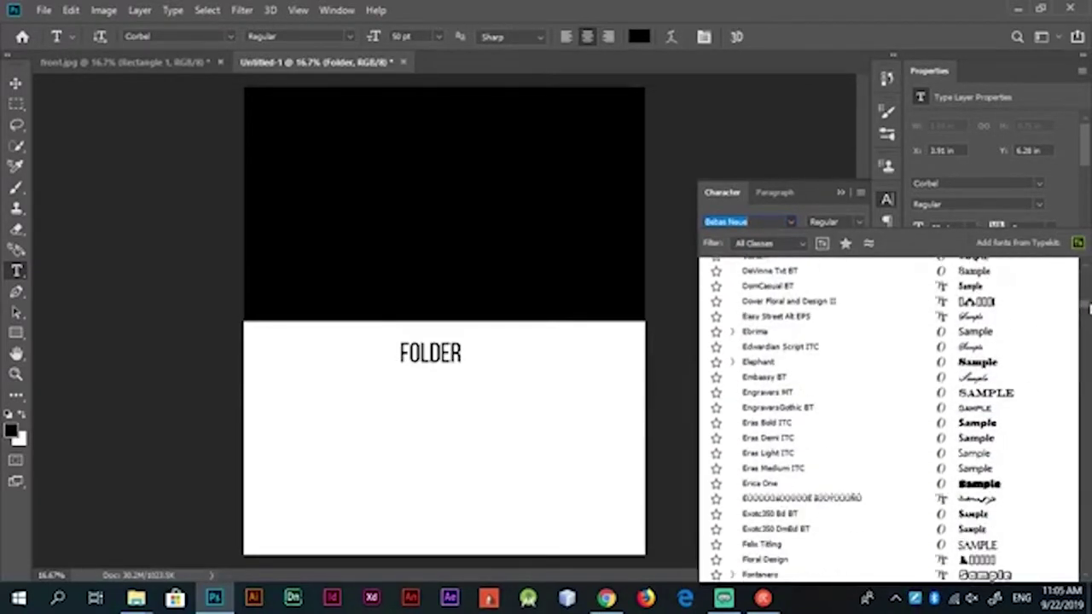
scroll(767, 376, down, 3)
click(758, 286)
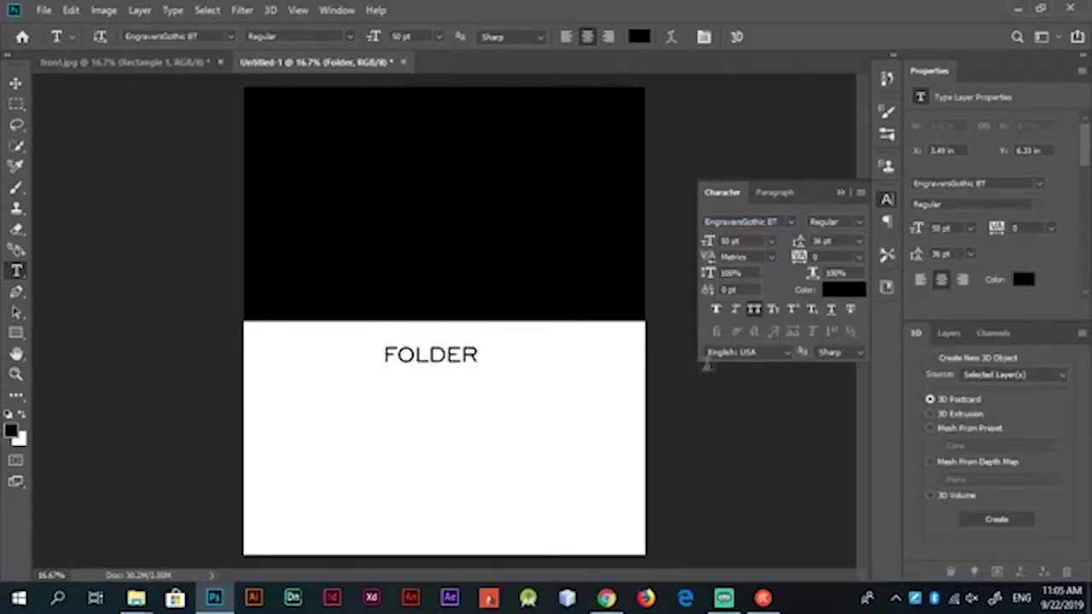
Enlarge FOLDER to about 108 pt and move it onto the black-white split
key(ctrl+t)
drag(480, 370, 531, 409)
key(Return)
key(v)
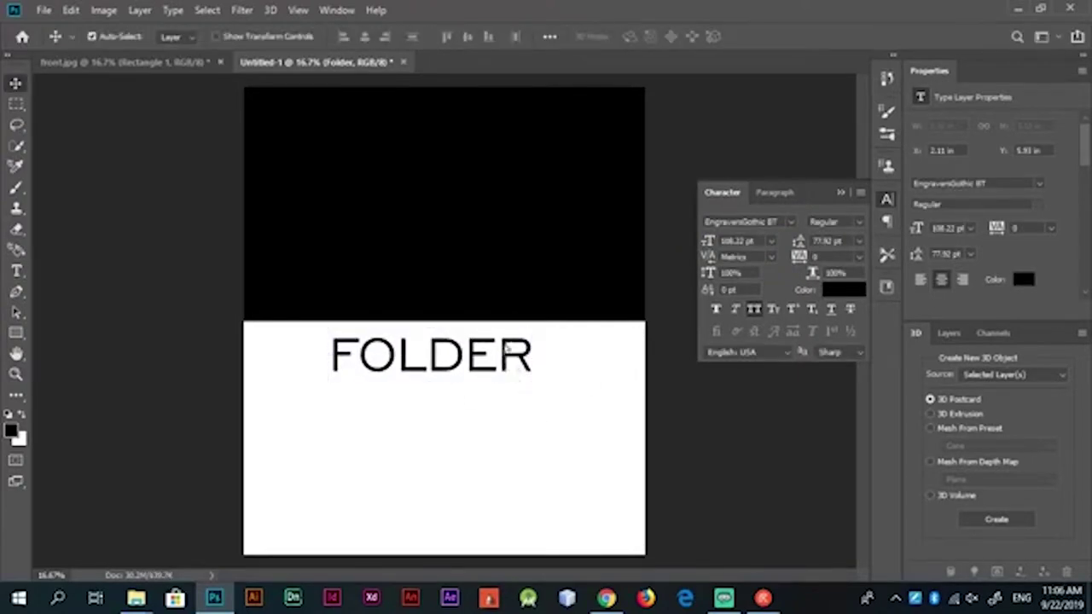
drag(507, 349, 507, 322)
Make the FOLDER text white with Exclusion blending so it inverts across the split
click(949, 332)
click(979, 466)
click(972, 433)
click(957, 381)
click(930, 200)
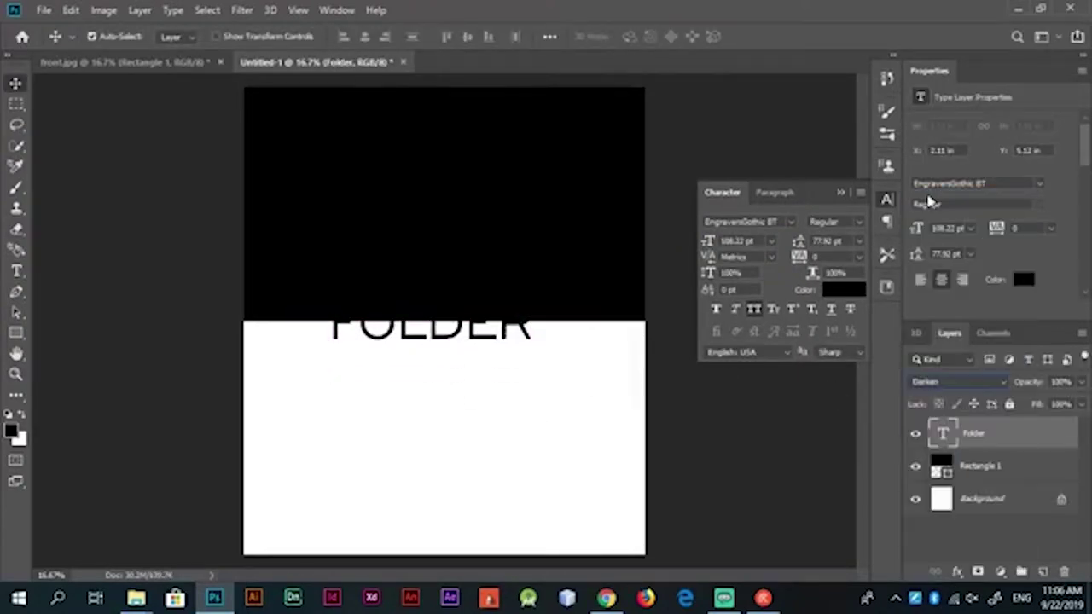
key(Up)
key(Up)
key(ctrl+BackSpace)
click(956, 382)
click(930, 383)
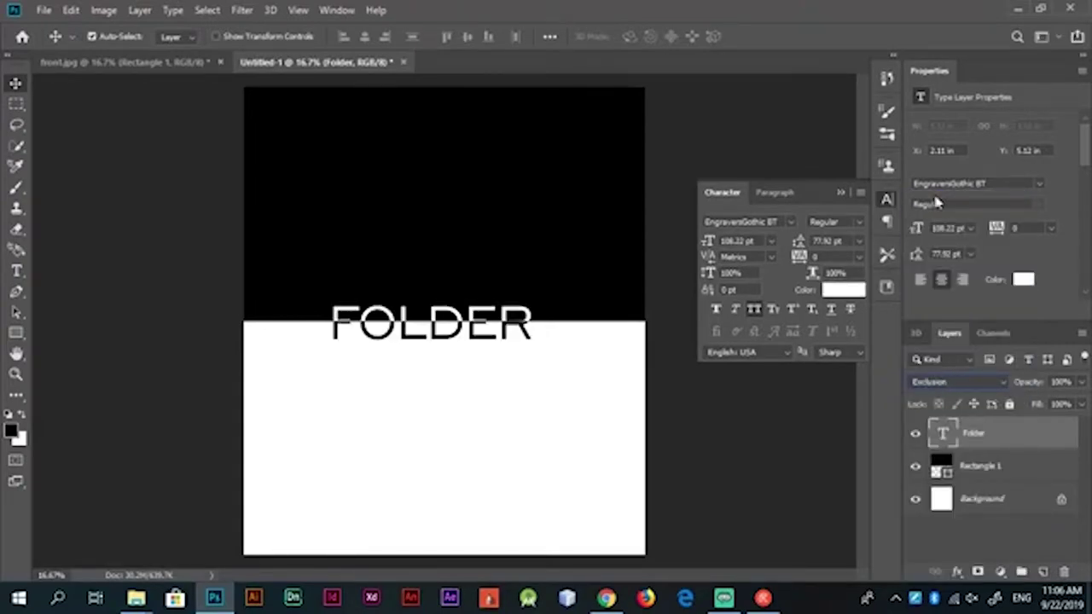
Duplicate the text as a small FRONT label aligned to the page's top-left corner
key(ctrl+a)
key(ctrl+j)
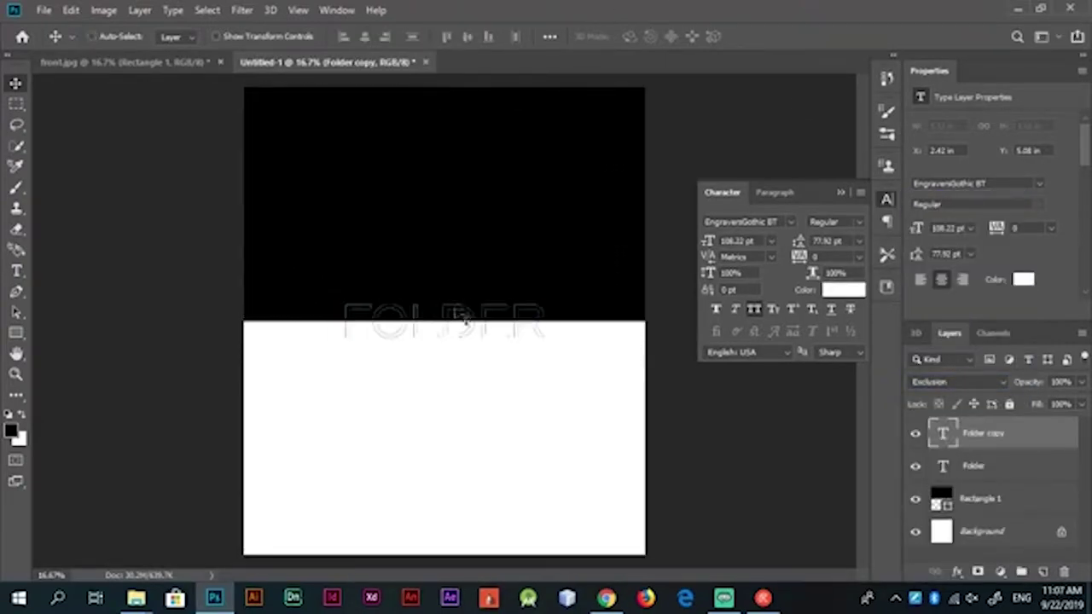
double_click(943, 432)
text(Front)
key(ctrl+Return)
drag(616, 287, 495, 68)
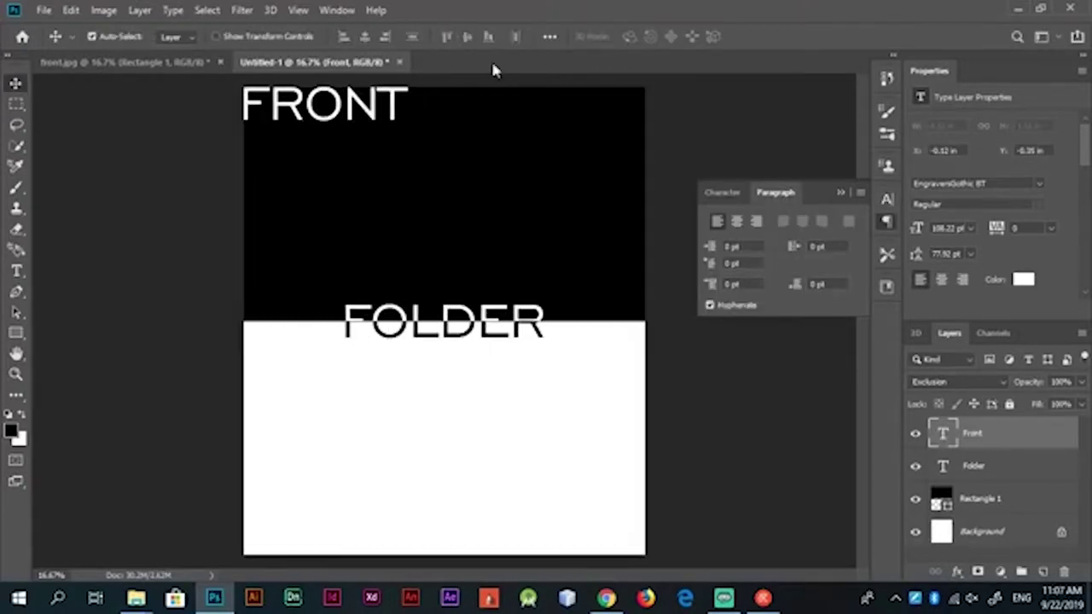
key(ctrl+t)
drag(405, 121, 363, 119)
key(Return)
click(344, 37)
click(446, 37)
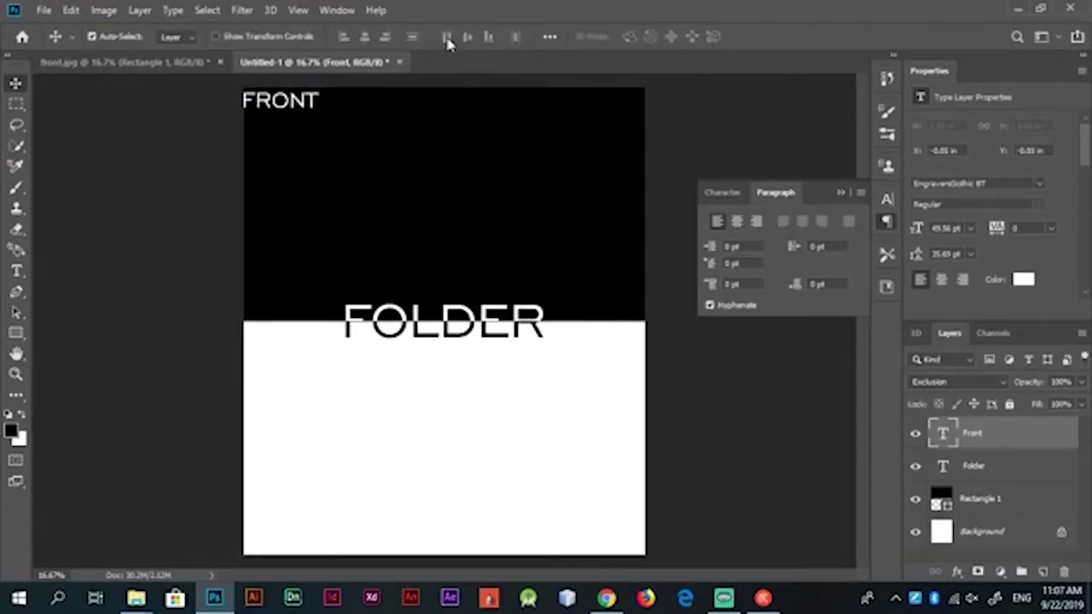
click(837, 192)
Save the face page as a JPEG and apply a 24×7 cm canvas size
key(ctrl+s)
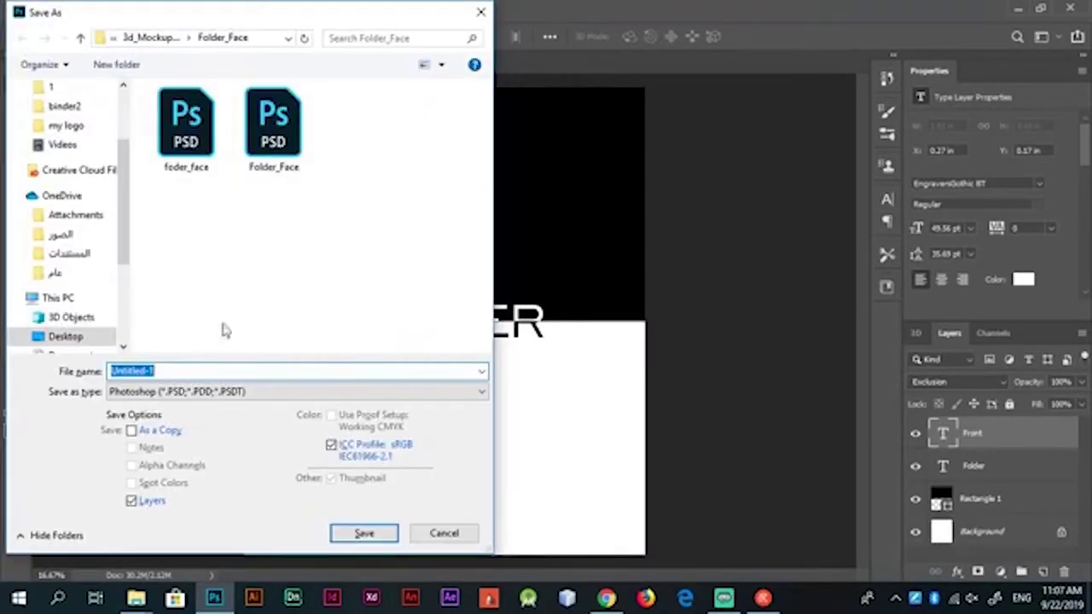
click(295, 392)
click(170, 315)
click(364, 533)
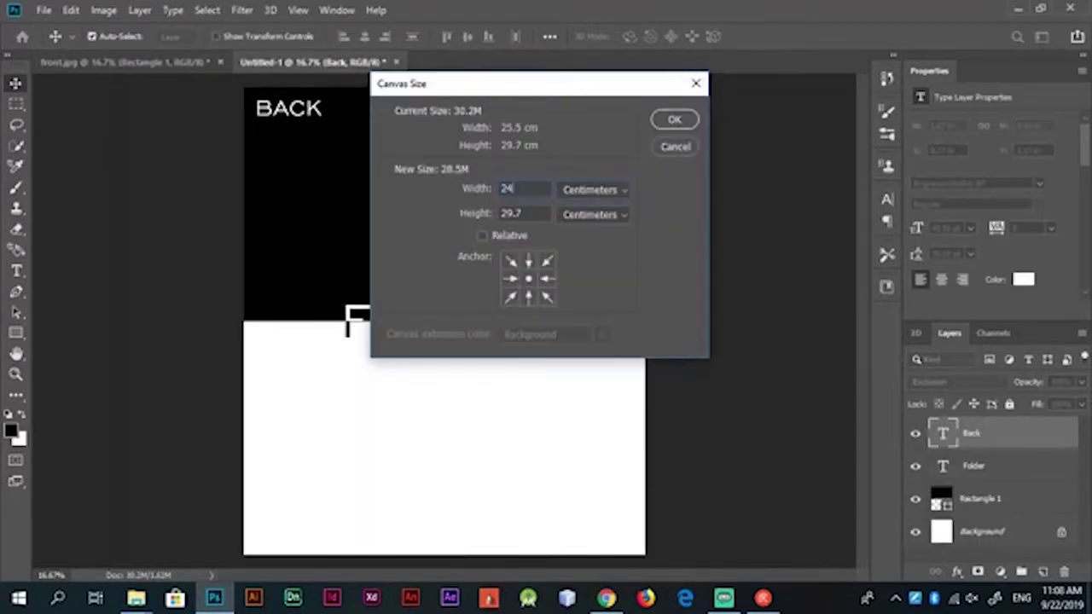
text(7)
key(Return)
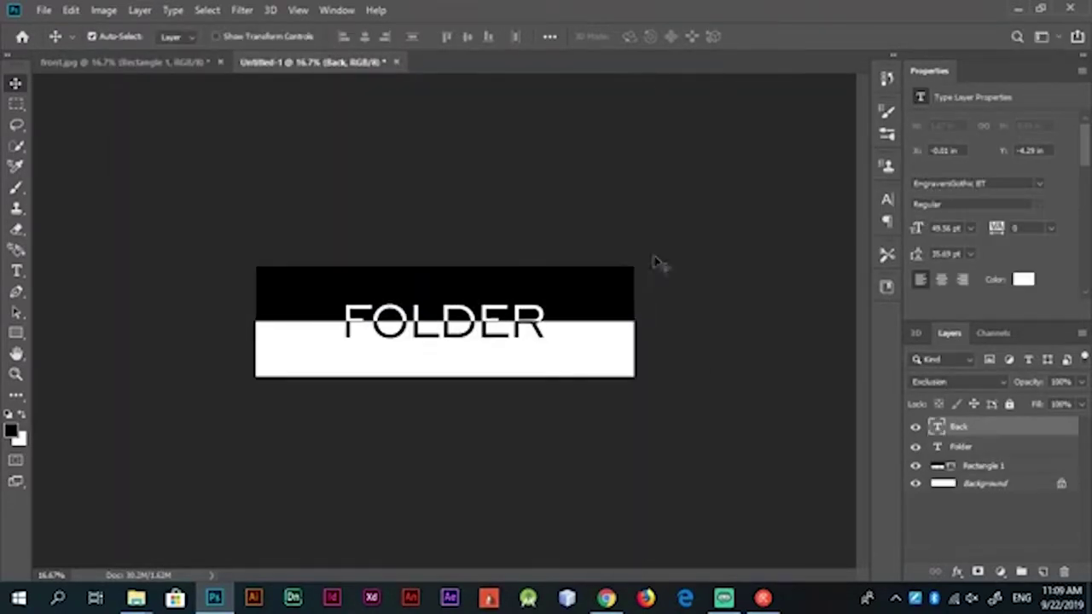
Change the label text to POCKET and stretch the black rectangle over the whole strip
double_click(936, 427)
text(POC)
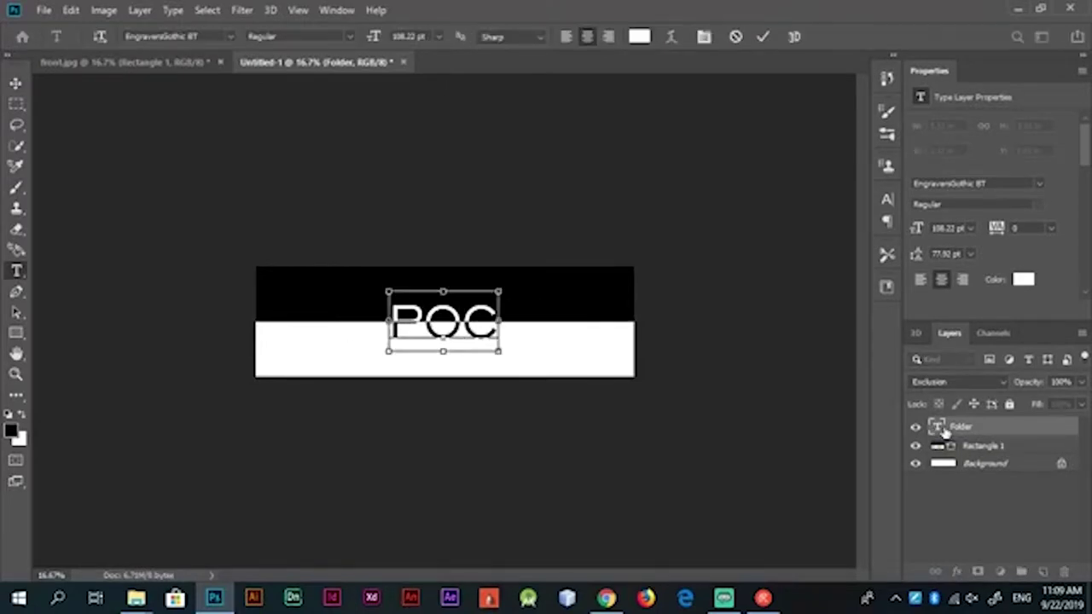
text(OCKET)
key(ctrl+Return)
click(982, 445)
key(ctrl+t)
drag(444, 353, 444, 376)
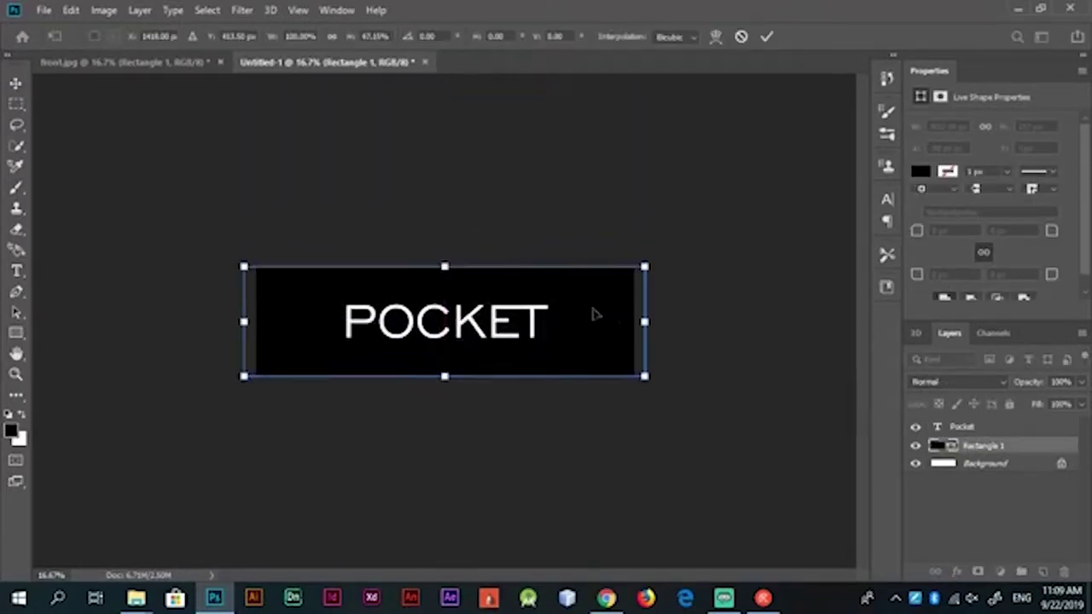
key(Return)
Shrink the POCKET text to fit the strip
click(961, 426)
key(ctrl+t)
drag(551, 287, 518, 312)
key(Return)
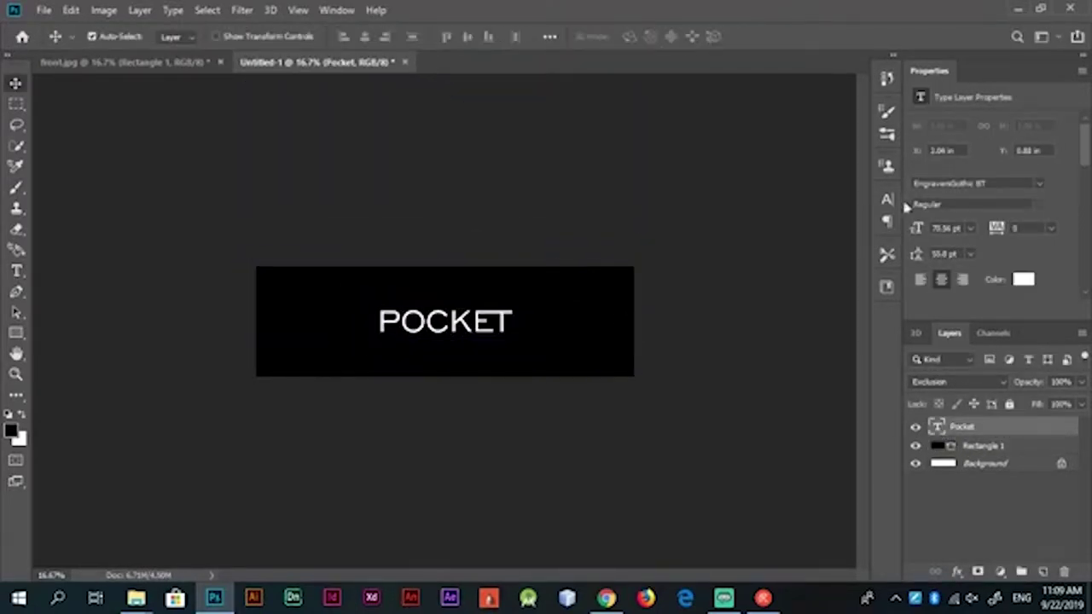
Set POCKET in small caps with letter spacing 200
click(887, 199)
click(754, 309)
click(858, 256)
click(832, 429)
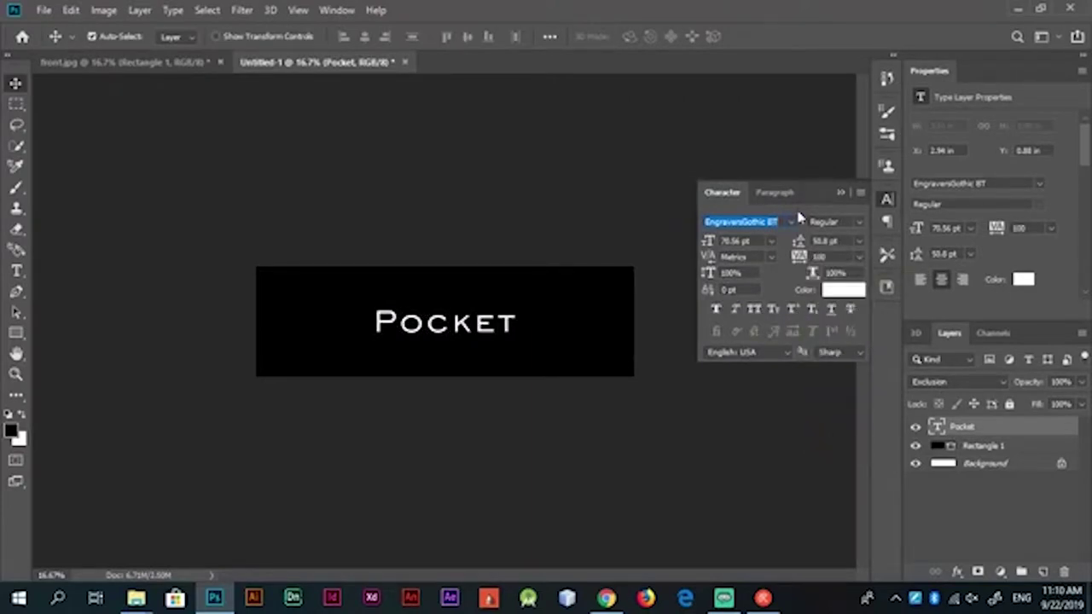
key(ctrl+a)
click(841, 192)
click(887, 198)
click(858, 257)
click(832, 450)
click(841, 192)
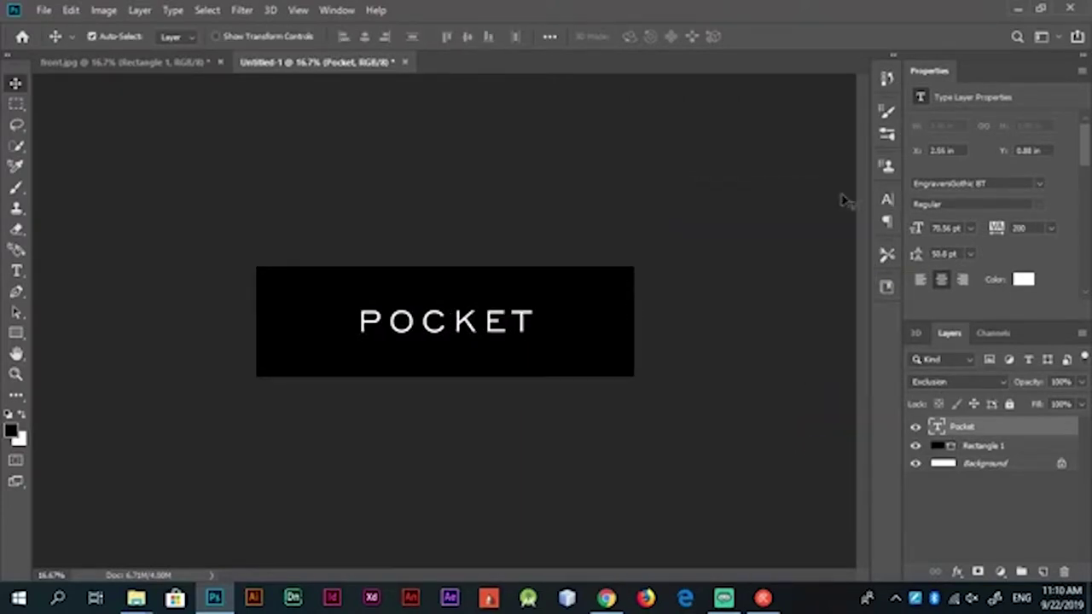
Save the POCKET label as a JPEG and close the document without saving layers
key(ctrl+s)
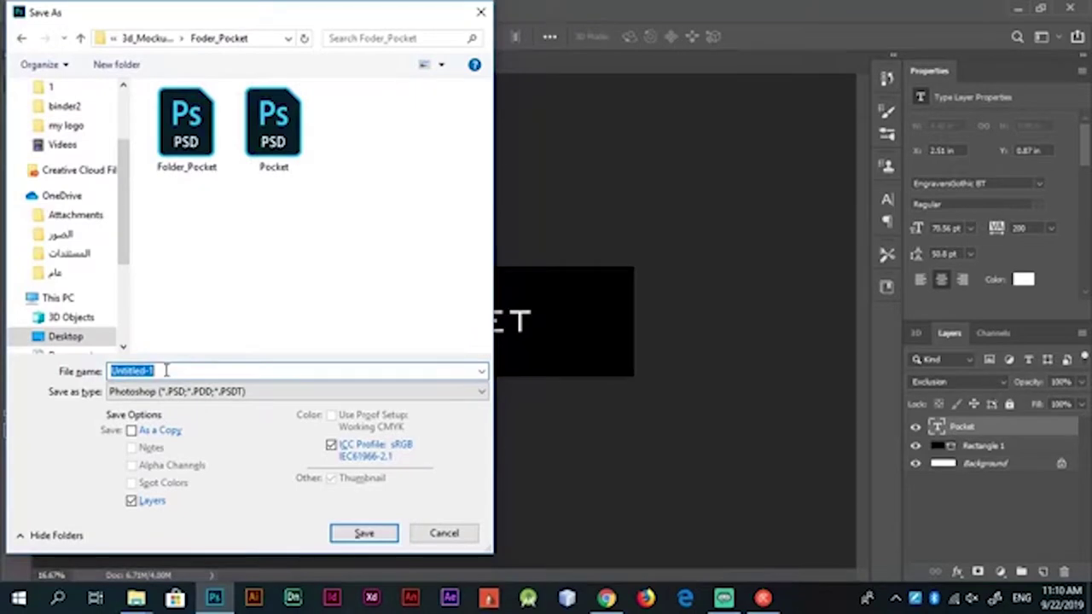
text(cket)
click(290, 391)
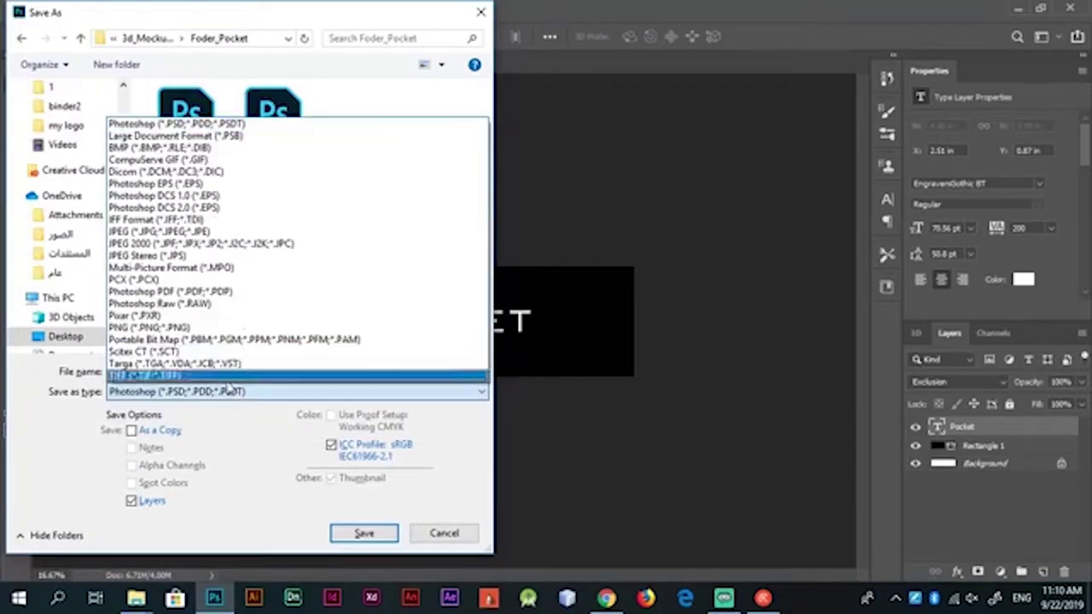
click(205, 375)
double_click(205, 370)
click(364, 533)
key(Return)
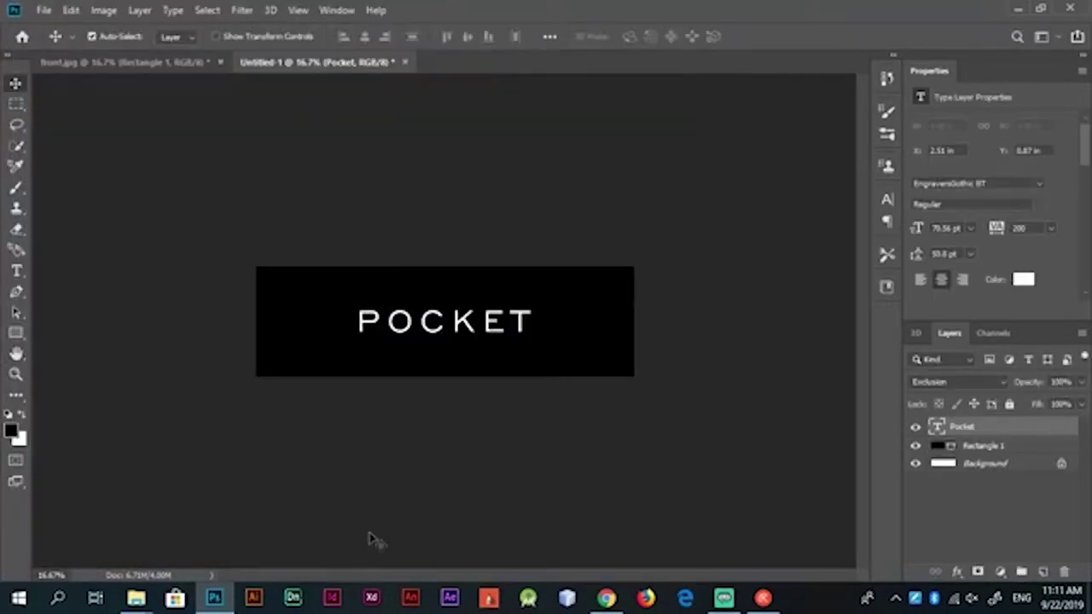
click(404, 62)
click(546, 233)
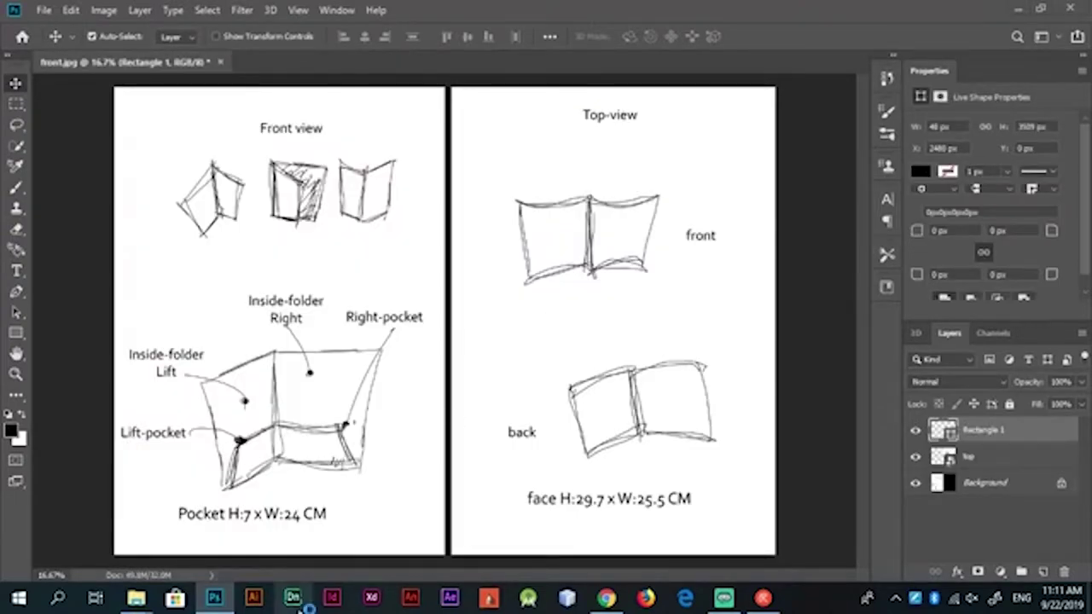
Save the sketch sheet as front.jpg in JPEG format and close the document
key(ctrl+w)
click(471, 231)
click(301, 372)
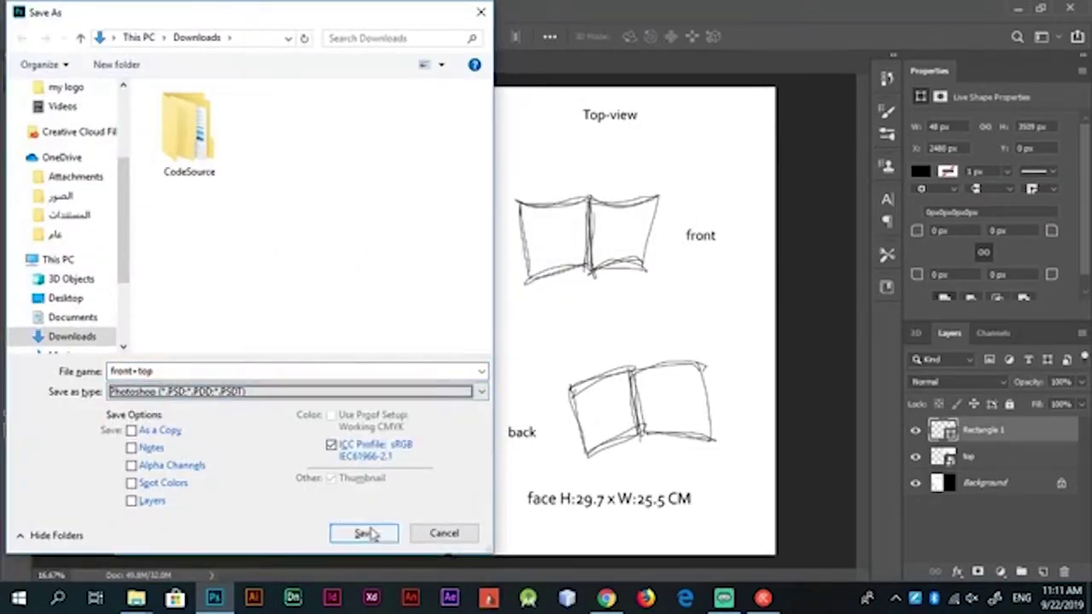
click(256, 392)
click(316, 291)
key(Return)
key(Return)
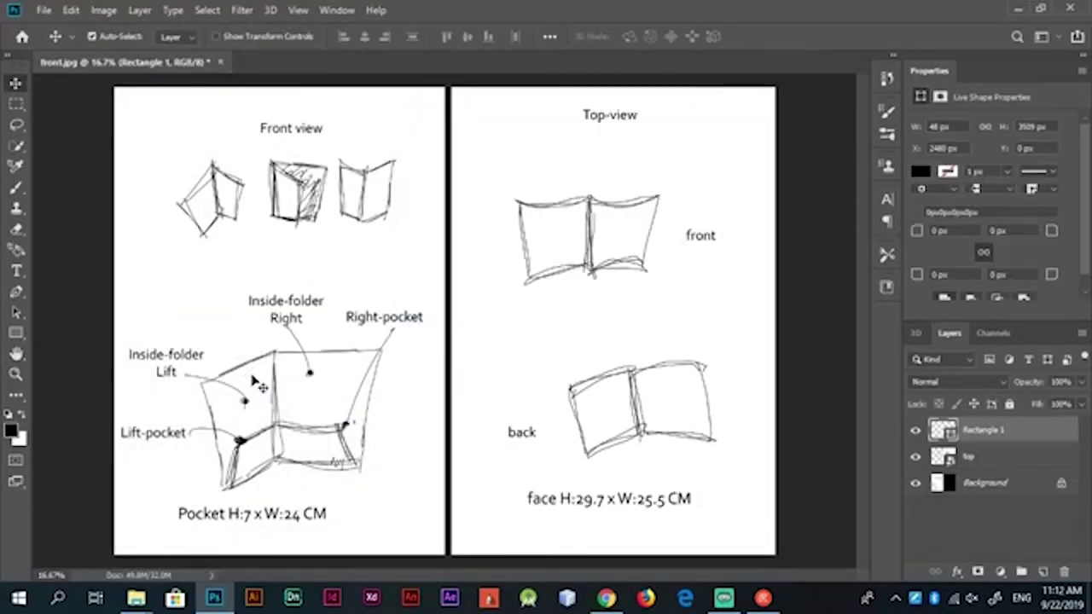
click(219, 62)
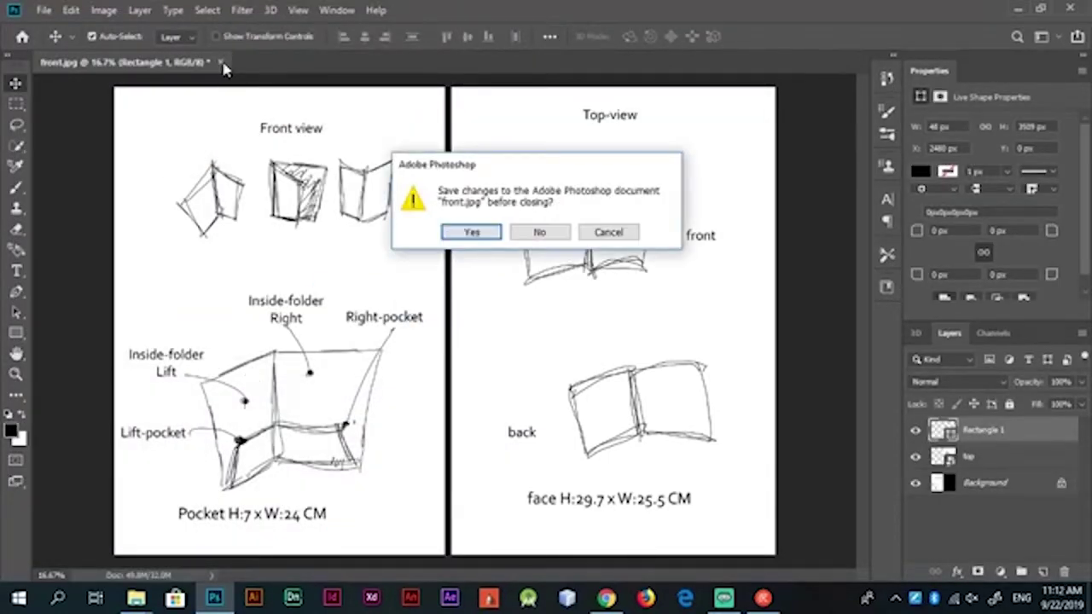
click(539, 231)
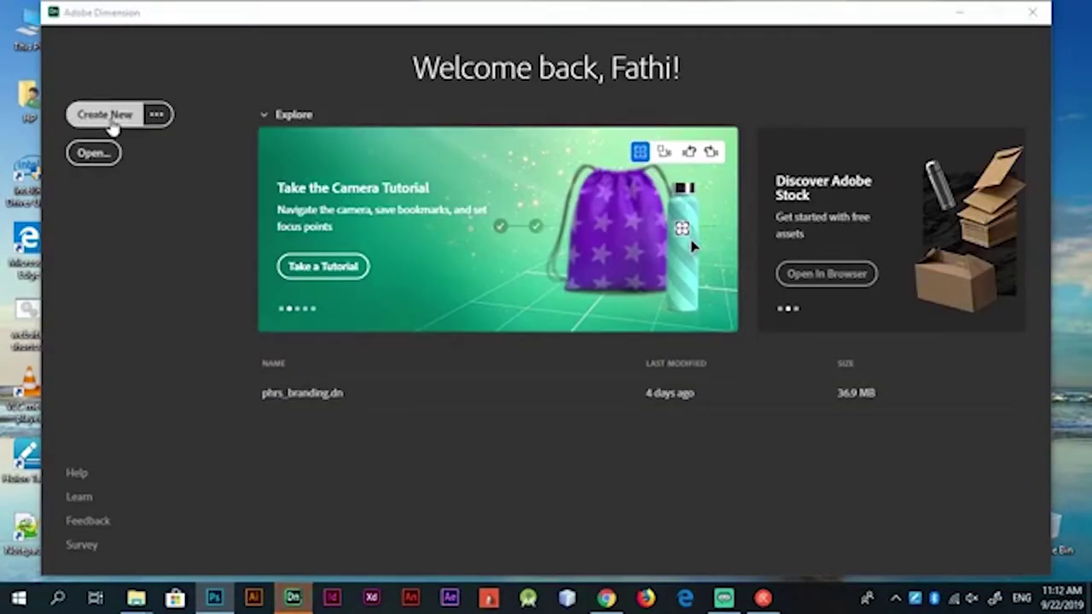
Create a maximised new Dimension scene and import the Folder_Face OBJ at Z 0 cm
click(107, 116)
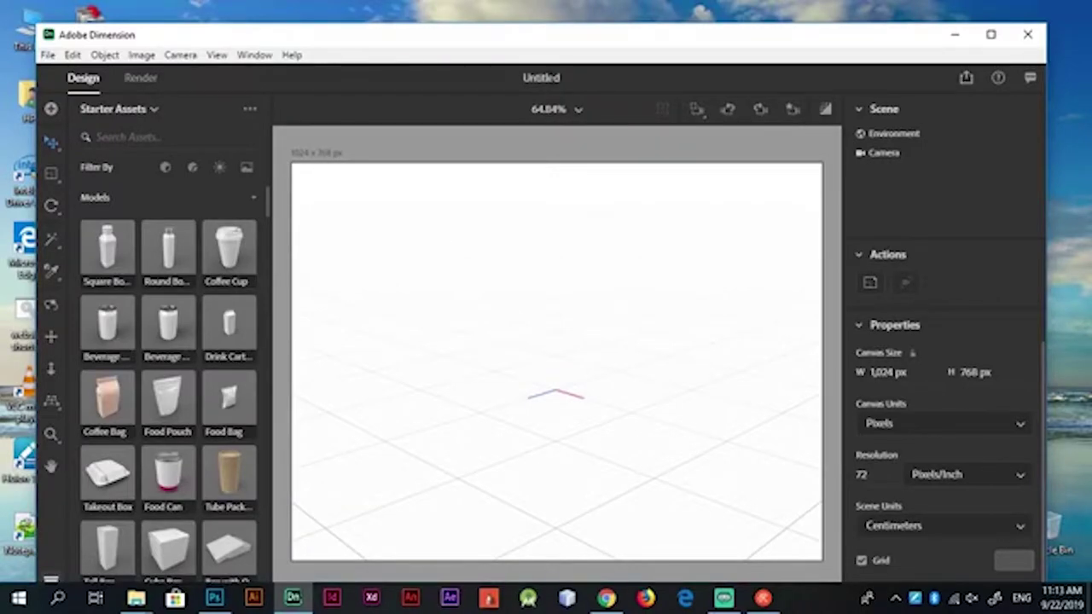
double_click(667, 40)
mouse_move(214, 598)
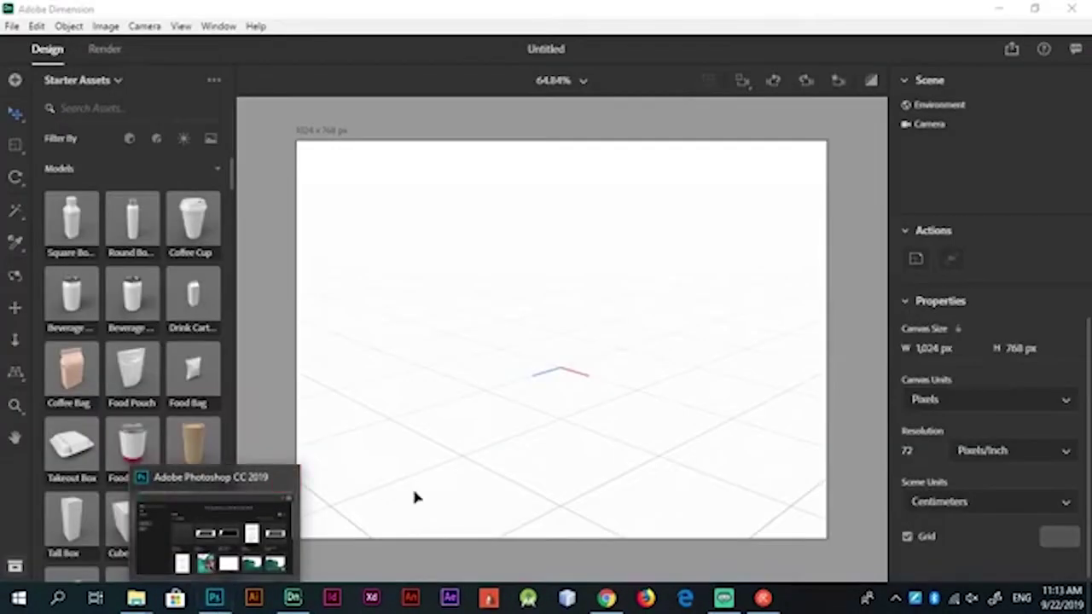
click(410, 480)
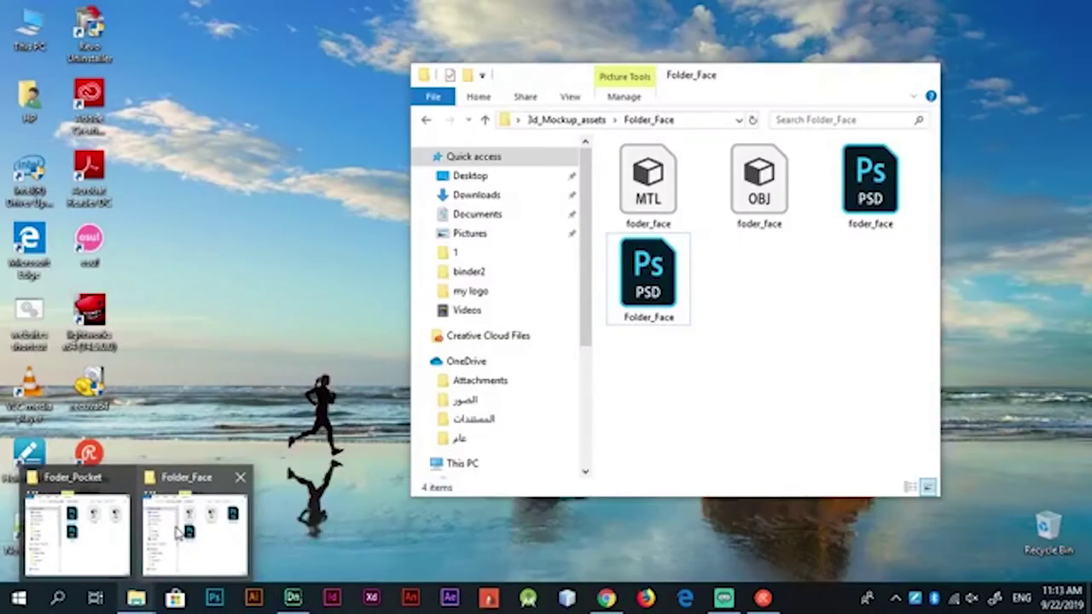
click(192, 550)
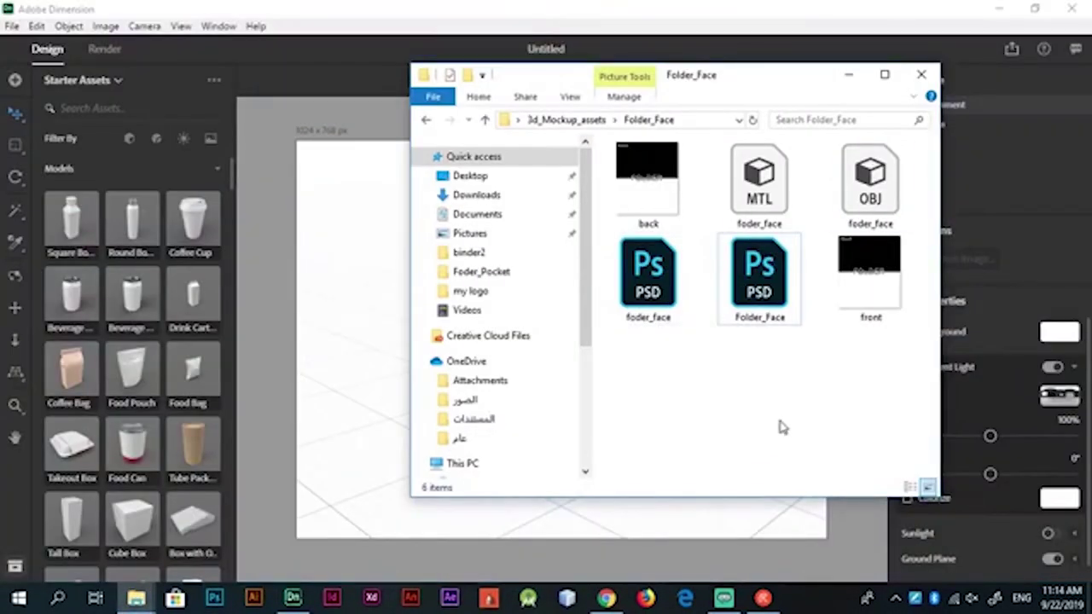
drag(864, 183, 363, 266)
key(Return)
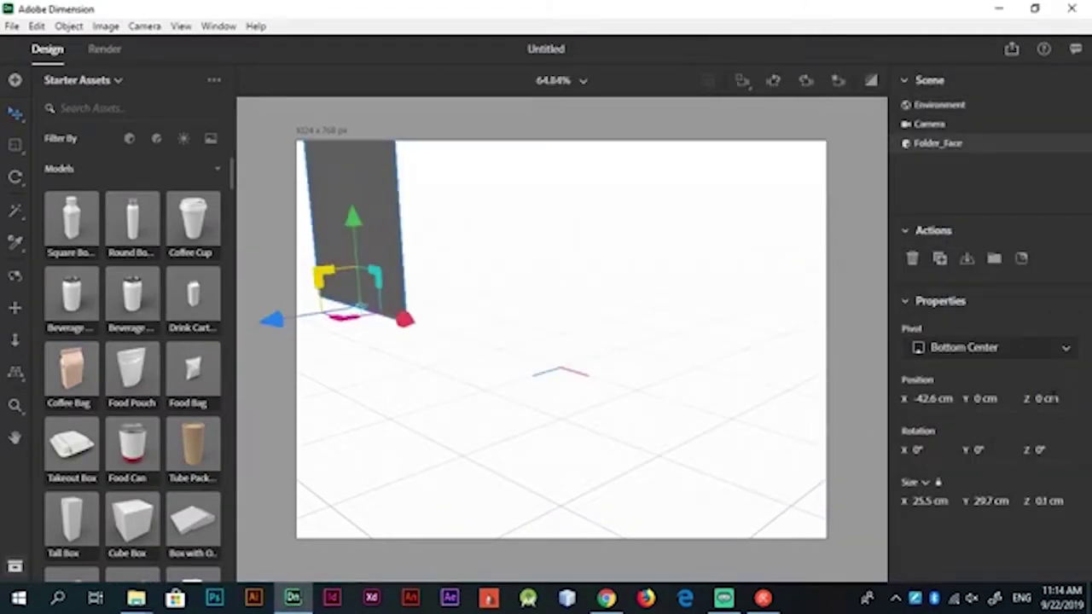
key(1)
mouse_move(657, 355)
mouse_down()
mouse_move(560, 366)
mouse_move(689, 366)
mouse_move(787, 313)
mouse_up()
Apply the front image to the Folder_Face material with Fill placement
double_click(1022, 144)
click(913, 136)
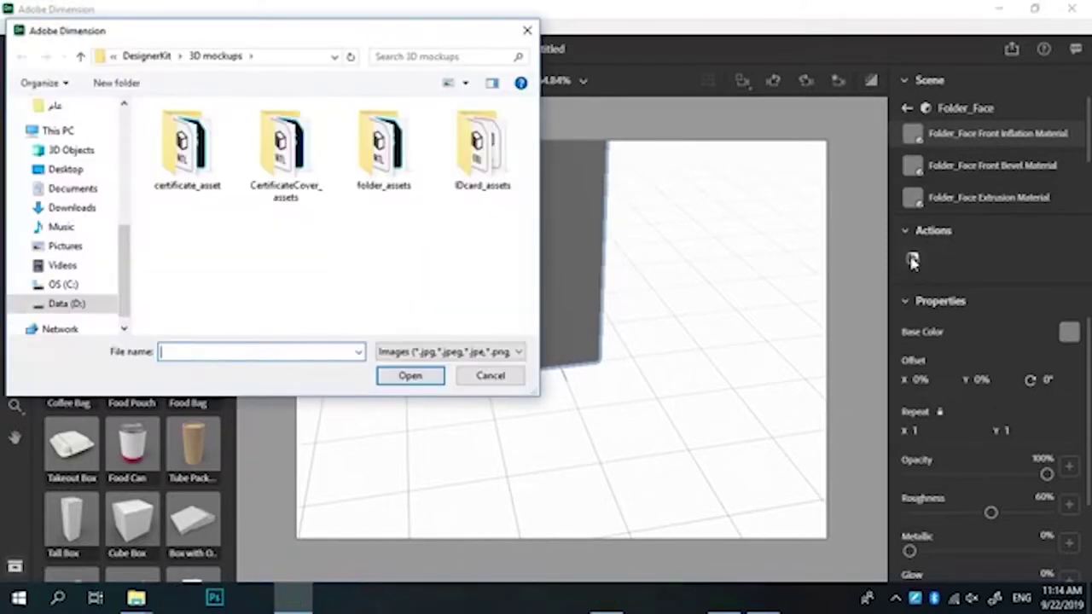
scroll(60, 213, up, 5)
click(54, 69)
double_click(189, 149)
double_click(482, 145)
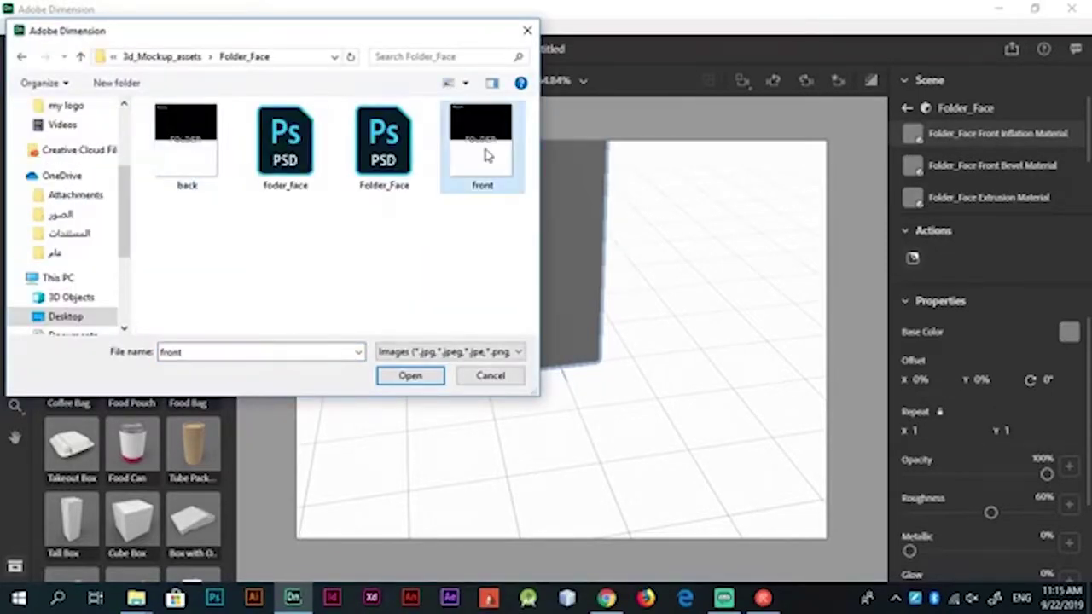
click(989, 379)
click(953, 434)
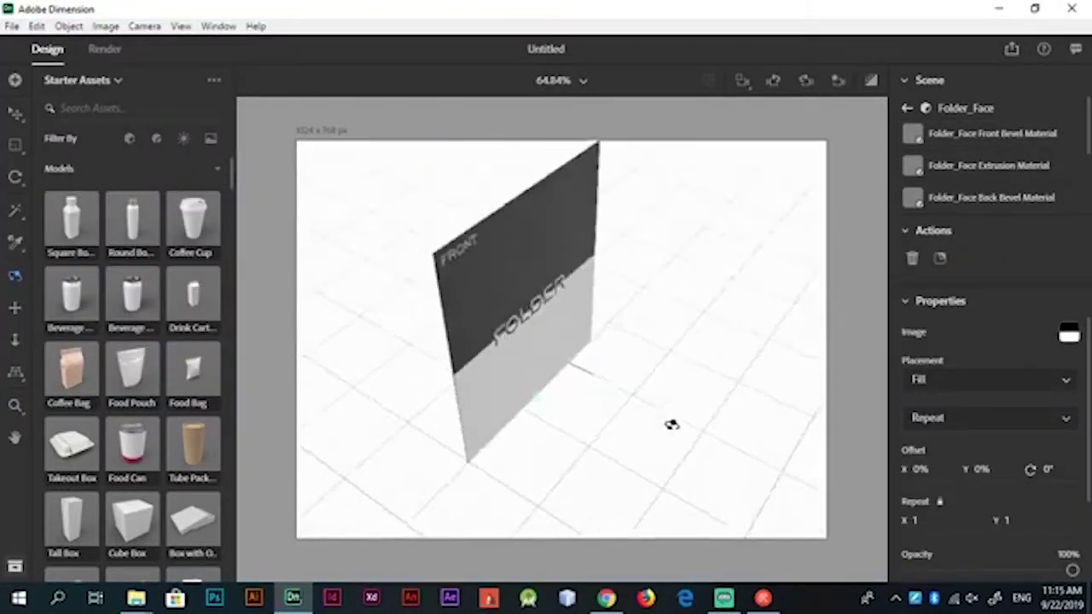
Import the Folder_Pocket model and move it to Z 10 cm in front of the panel
drag(671, 426, 426, 475)
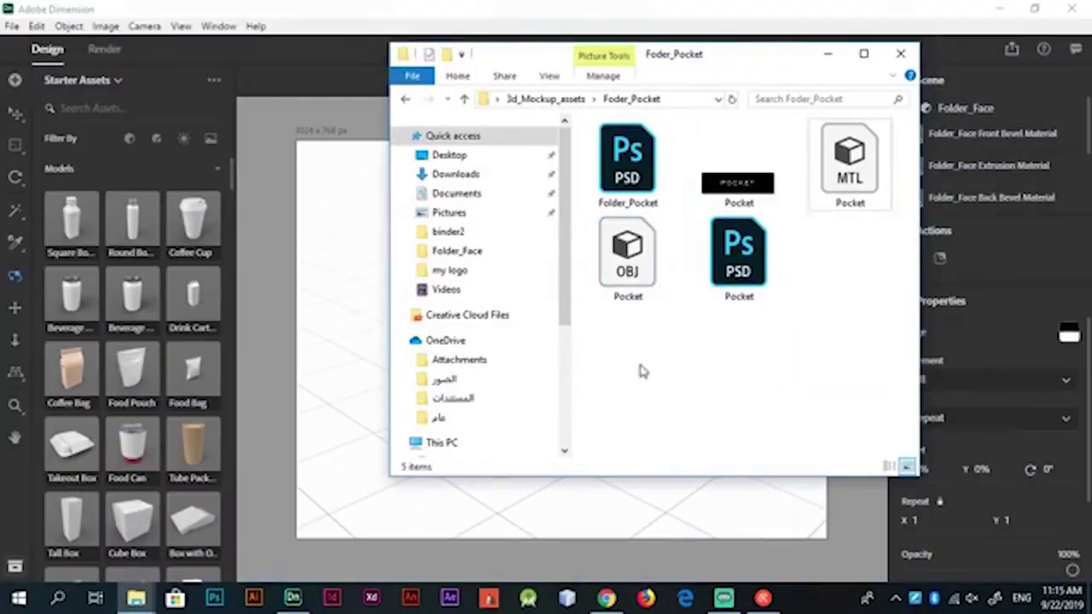
drag(627, 256, 338, 324)
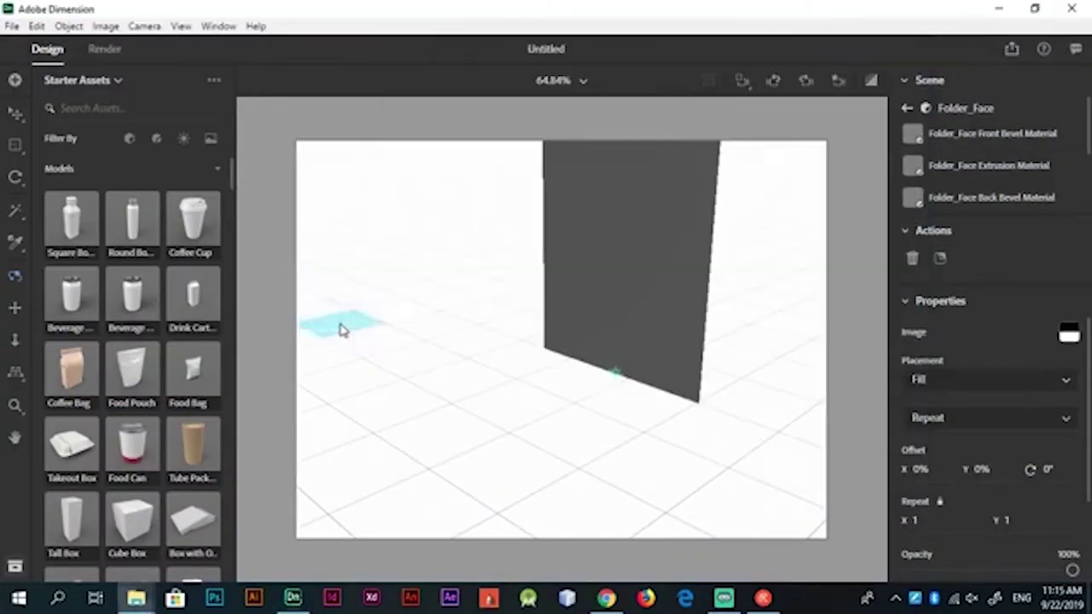
drag(748, 370, 654, 368)
Place the Pocket image as a decal on the Folder_Pocket's front materials
double_click(980, 162)
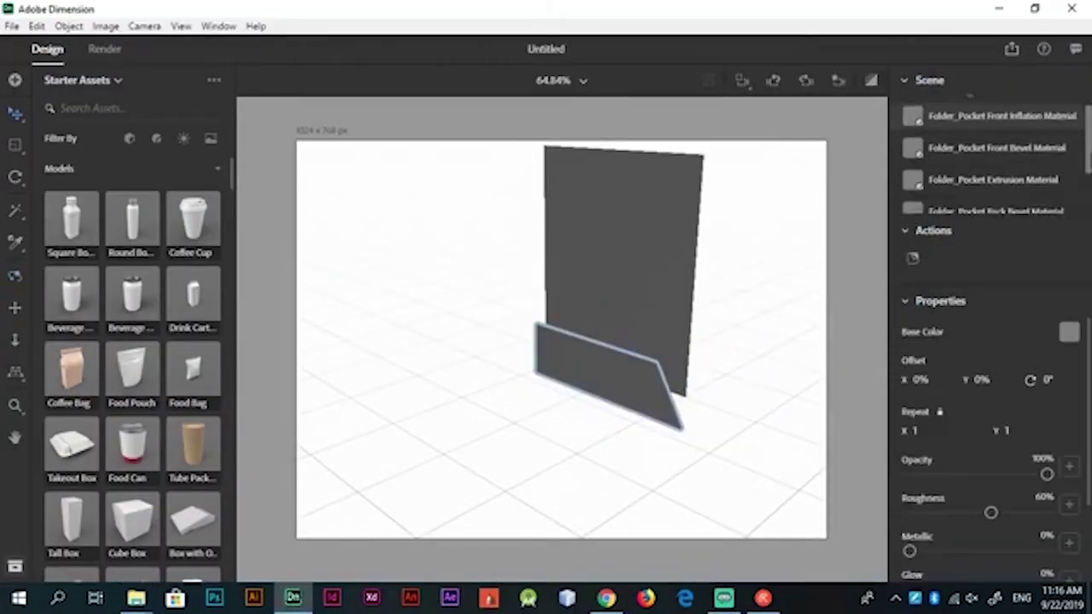
scroll(989, 162, down, 2)
click(913, 258)
double_click(195, 151)
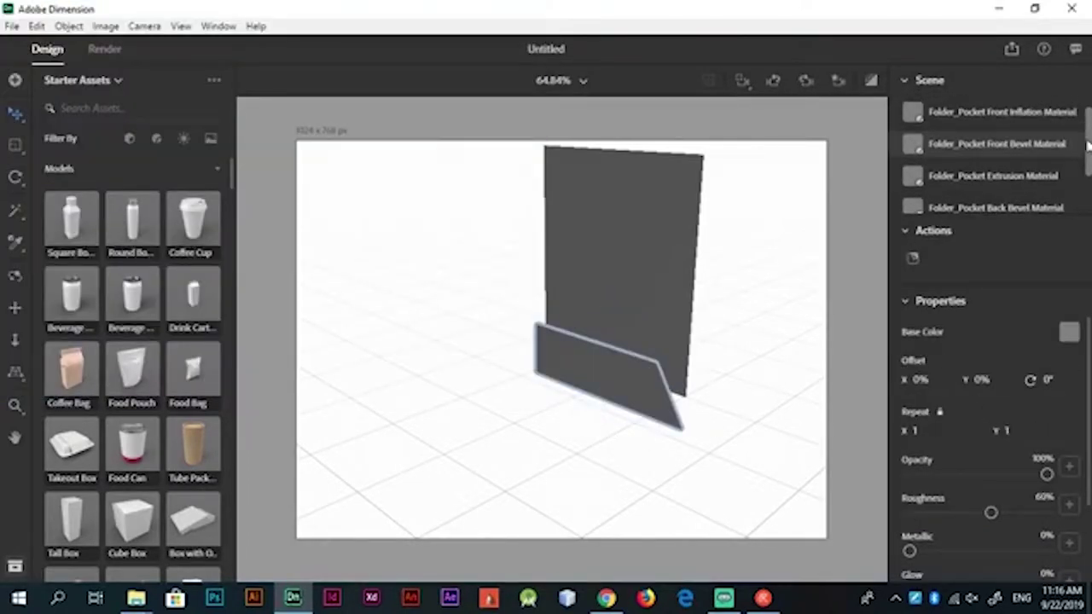
click(912, 258)
scroll(1023, 171, up, 2)
click(1079, 169)
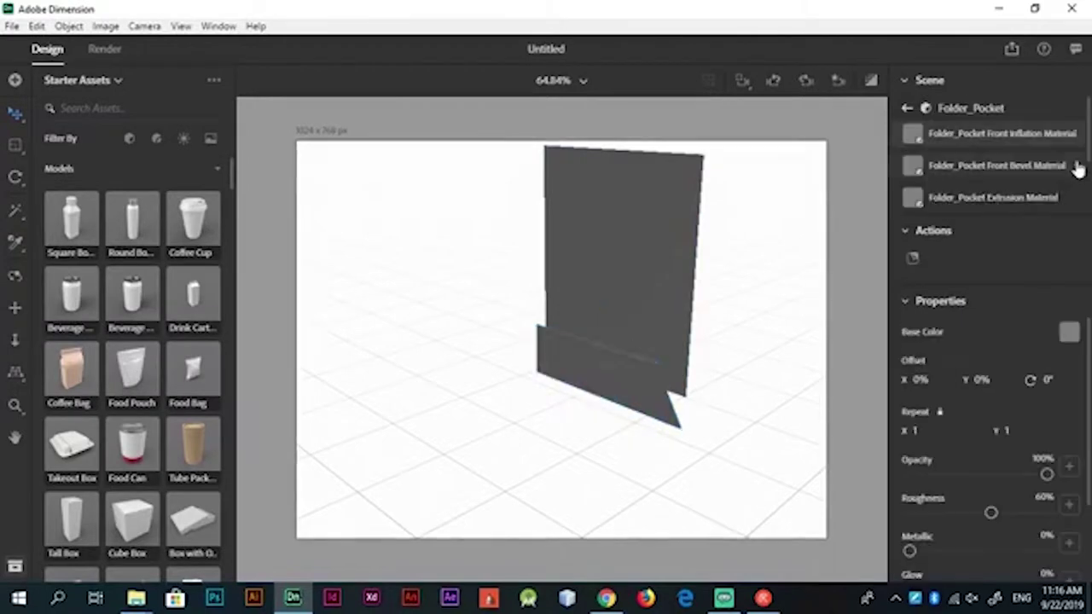
click(912, 257)
double_click(299, 190)
key(1)
mouse_move(620, 382)
mouse_down()
mouse_move(418, 385)
mouse_move(528, 381)
mouse_up()
Add the Pocket image as Graphic 3 on the back bevel material and view its base colour
click(914, 143)
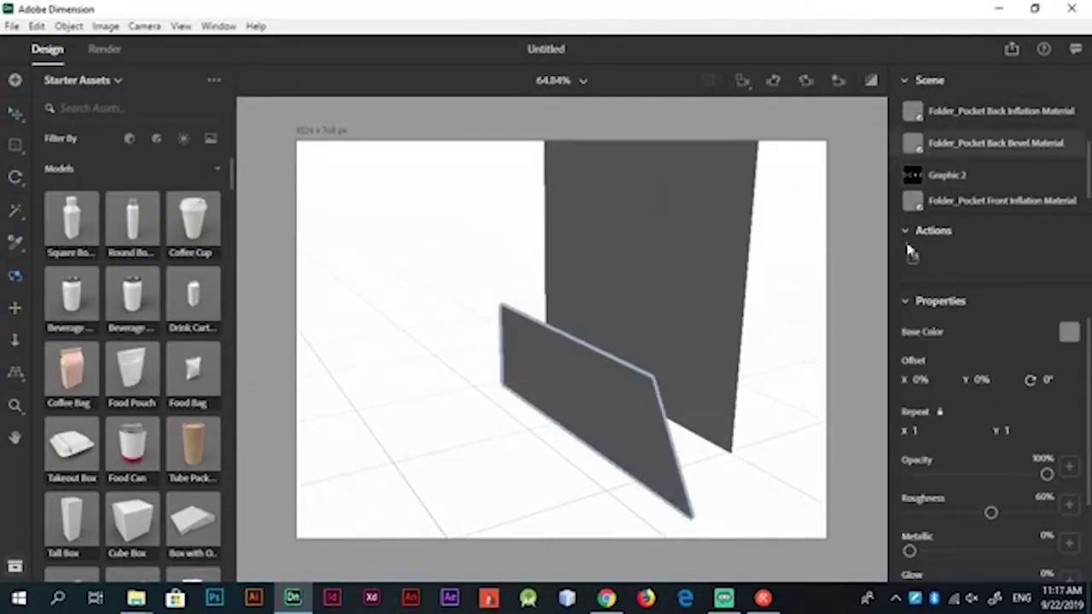
click(913, 258)
double_click(297, 171)
scroll(975, 145, up, 3)
scroll(975, 162, down, 3)
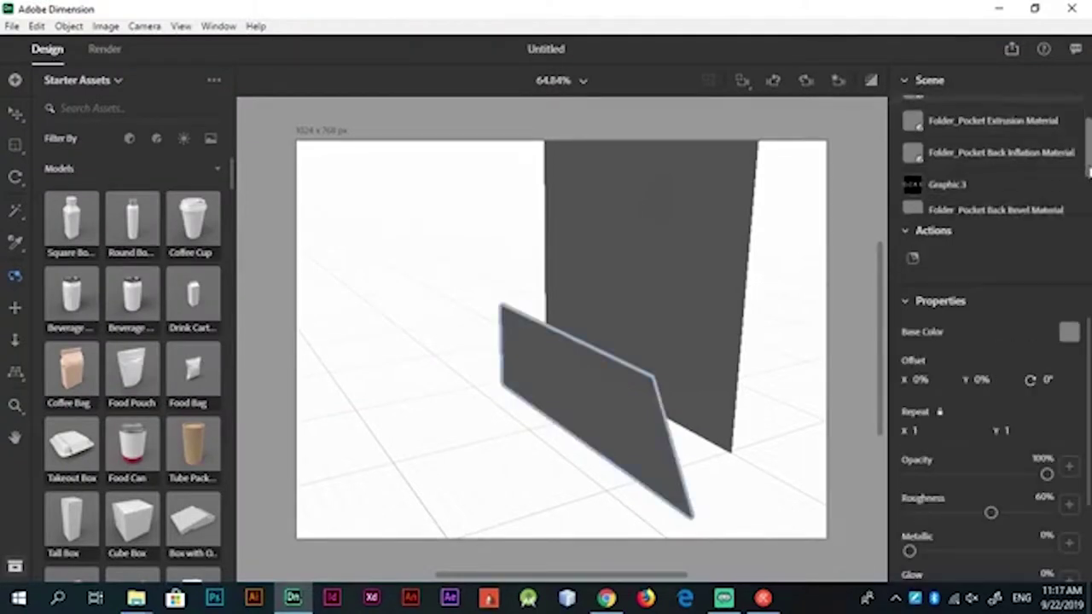
click(955, 175)
click(1069, 332)
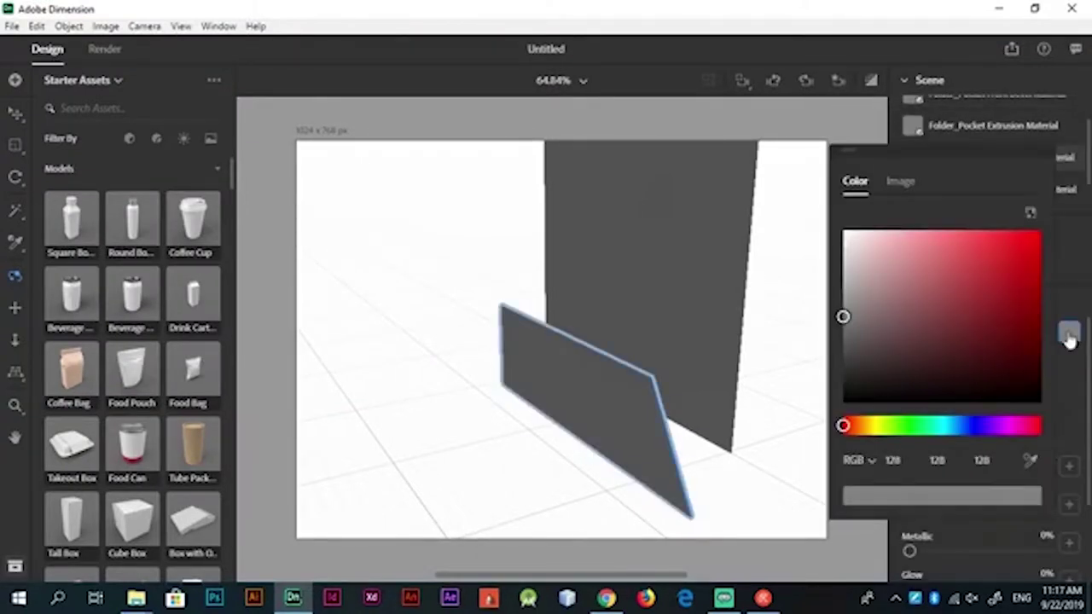
click(1021, 263)
Apply the POCKET graphic to the pocket and slide the pocket left to X -7.3
click(902, 180)
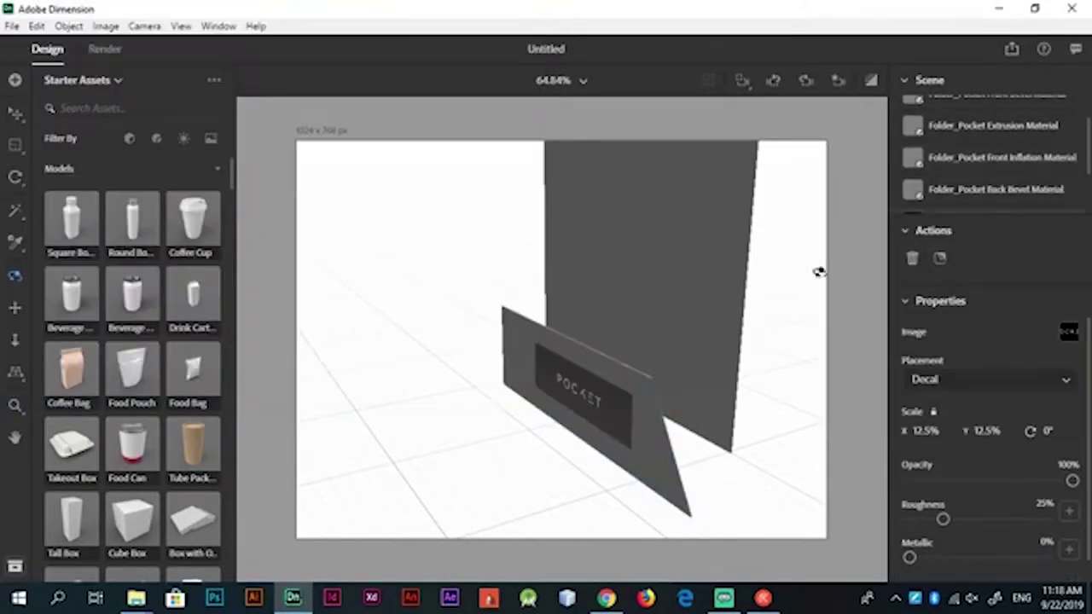
drag(770, 435, 776, 431)
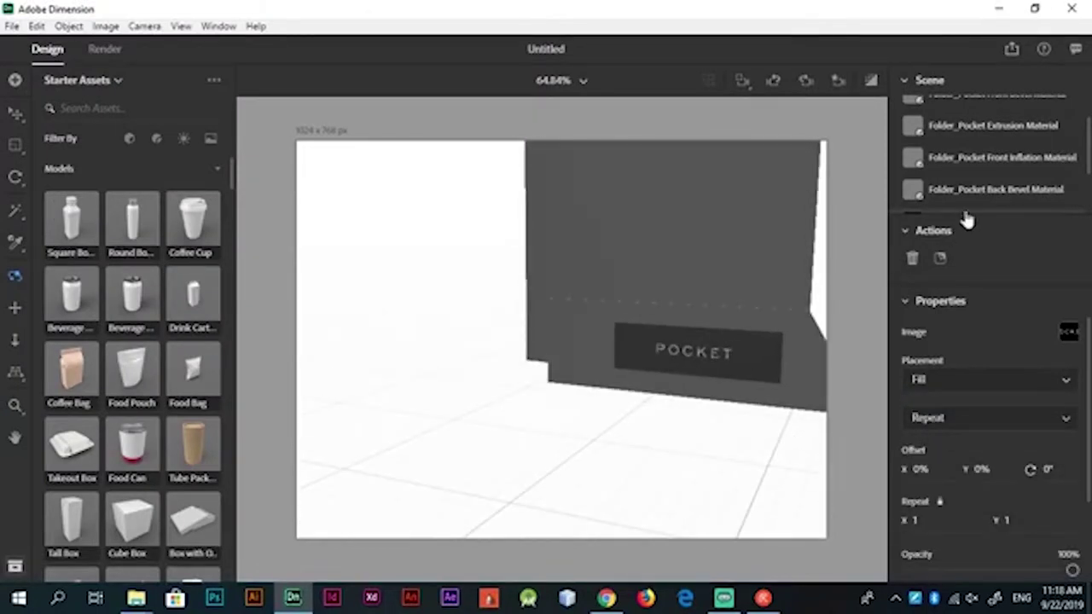
mouse_move(780, 354)
mouse_down()
mouse_move(833, 326)
mouse_move(724, 463)
mouse_move(699, 458)
mouse_up()
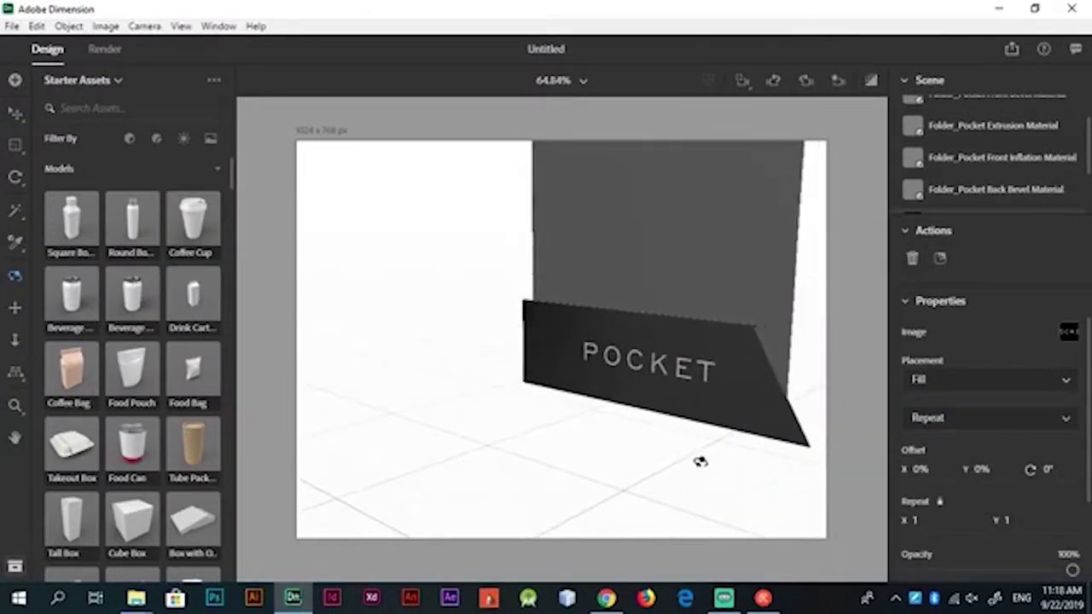
mouse_move(736, 419)
mouse_down()
mouse_move(699, 514)
mouse_move(623, 514)
mouse_move(478, 550)
mouse_move(743, 541)
mouse_up()
key(v)
click(689, 415)
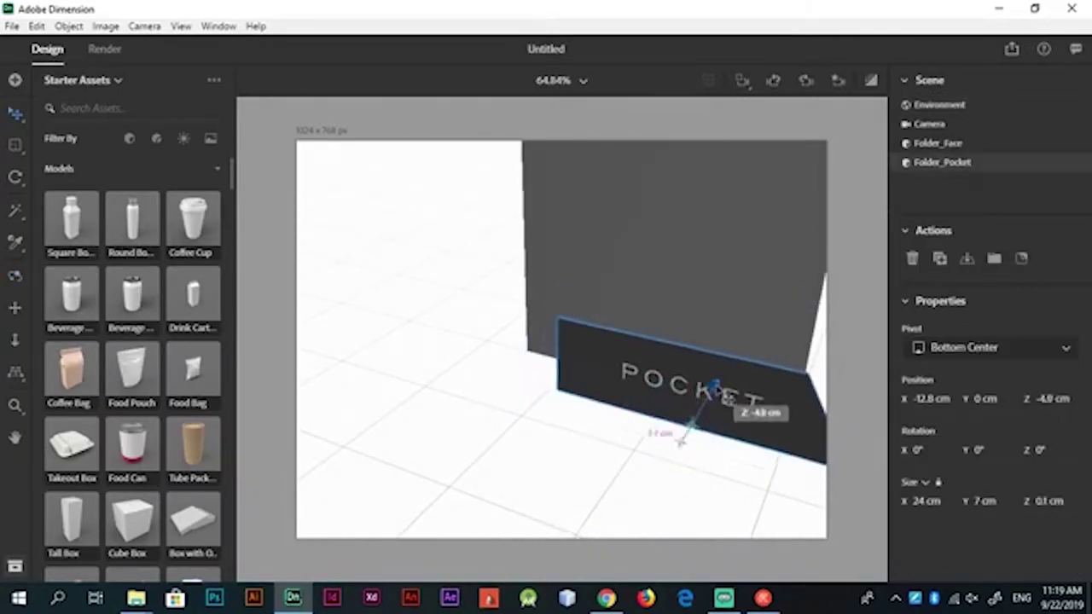
mouse_move(670, 414)
mouse_down()
mouse_move(573, 362)
mouse_move(514, 378)
mouse_move(470, 346)
mouse_up()
Set the pocket flush at Z -0.5 against the face panel and group both as 'front'
mouse_move(514, 412)
mouse_down()
mouse_move(563, 404)
mouse_move(585, 372)
mouse_up()
click(938, 144)
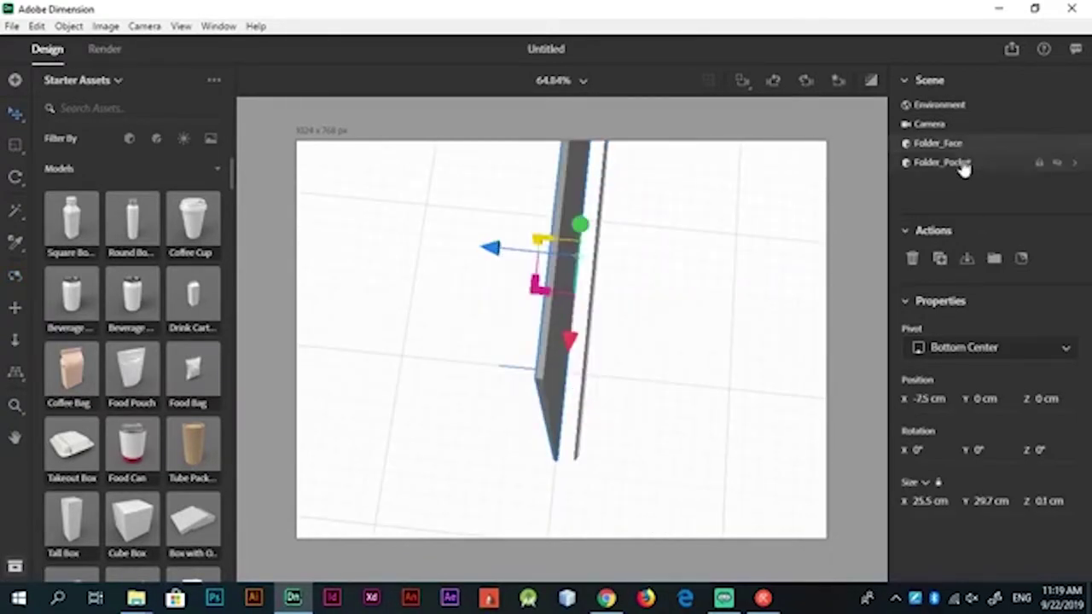
click(942, 162)
drag(1049, 398, 1036, 398)
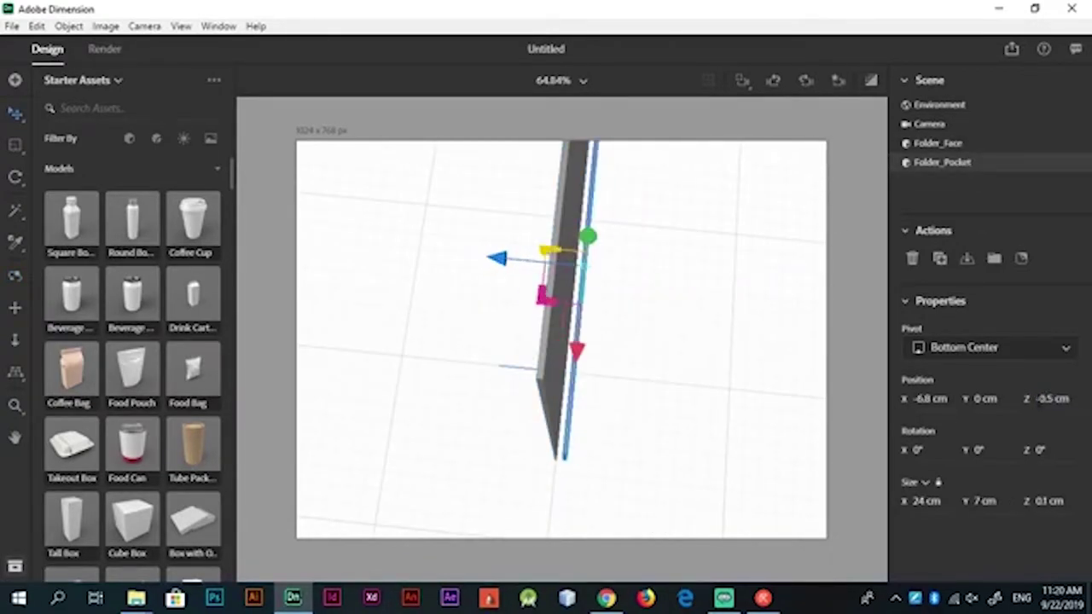
key(1)
mouse_move(687, 431)
mouse_down()
mouse_move(446, 332)
mouse_move(663, 370)
mouse_move(563, 364)
mouse_move(623, 371)
mouse_up()
shift+click(938, 143)
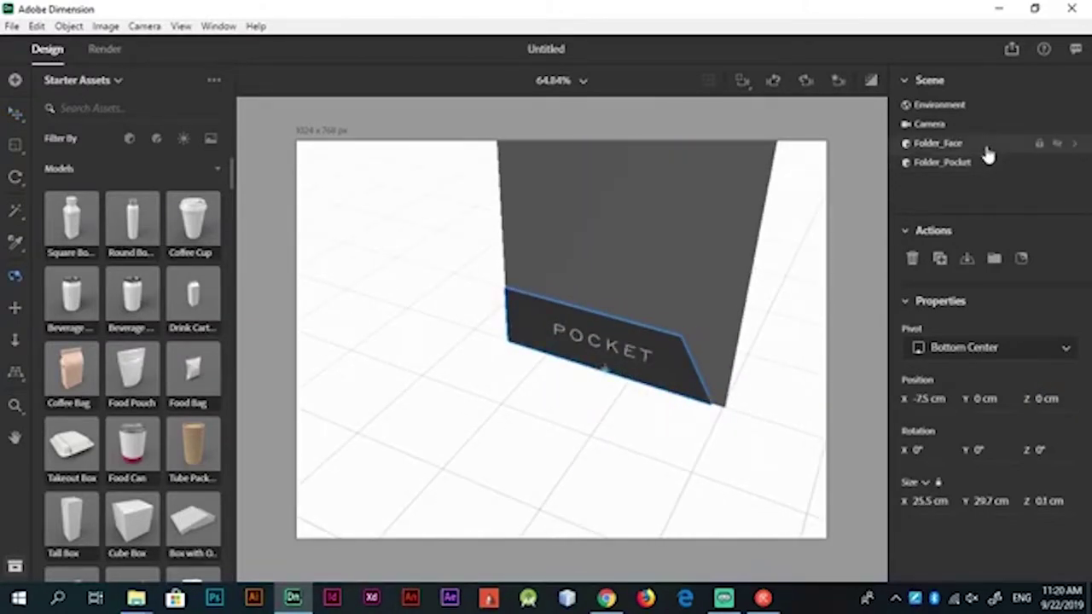
key(ctrl+g)
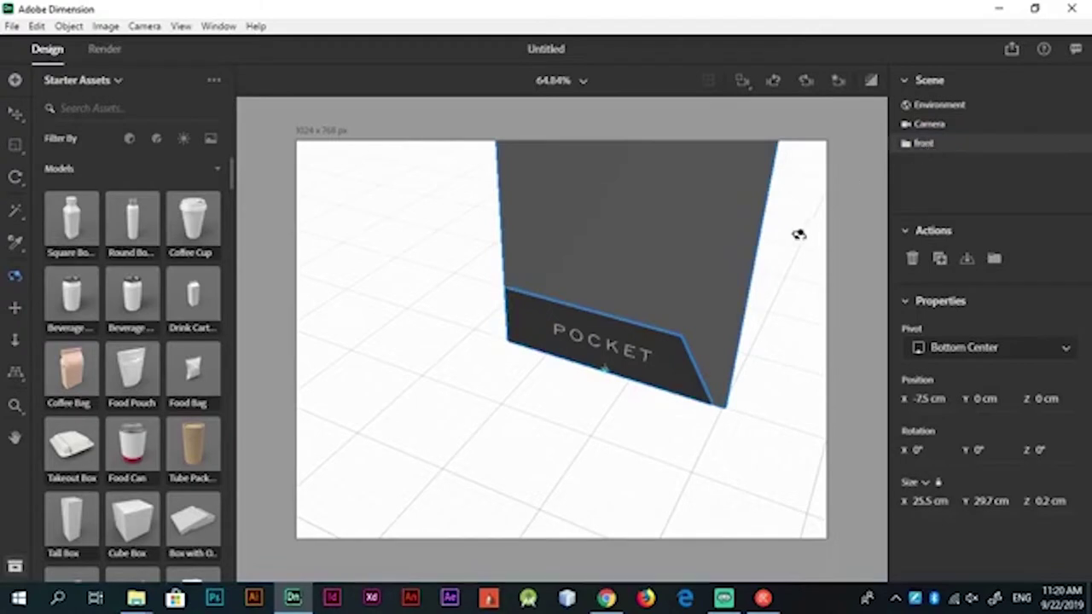
Move the back panel to Z -10.5 cm and rotate it 180° around Y
mouse_move(798, 234)
mouse_down()
mouse_move(558, 319)
mouse_move(731, 290)
mouse_up()
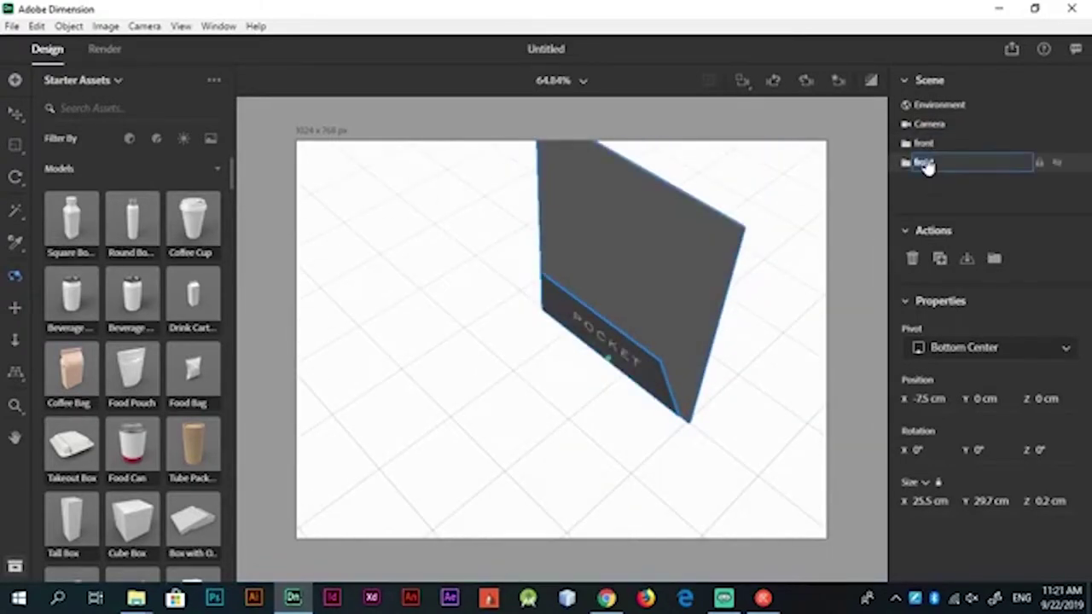
mouse_move(654, 329)
mouse_down()
mouse_move(677, 414)
mouse_move(600, 383)
mouse_up()
click(978, 450)
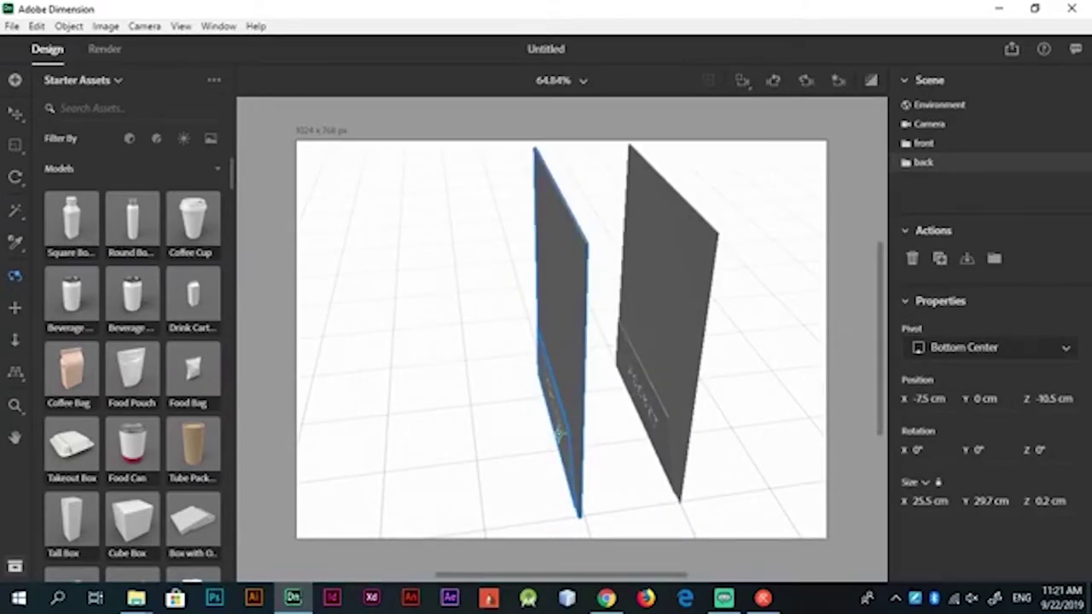
text(180)
key(Return)
mouse_move(622, 438)
mouse_down()
mouse_move(777, 424)
mouse_move(791, 385)
mouse_up()
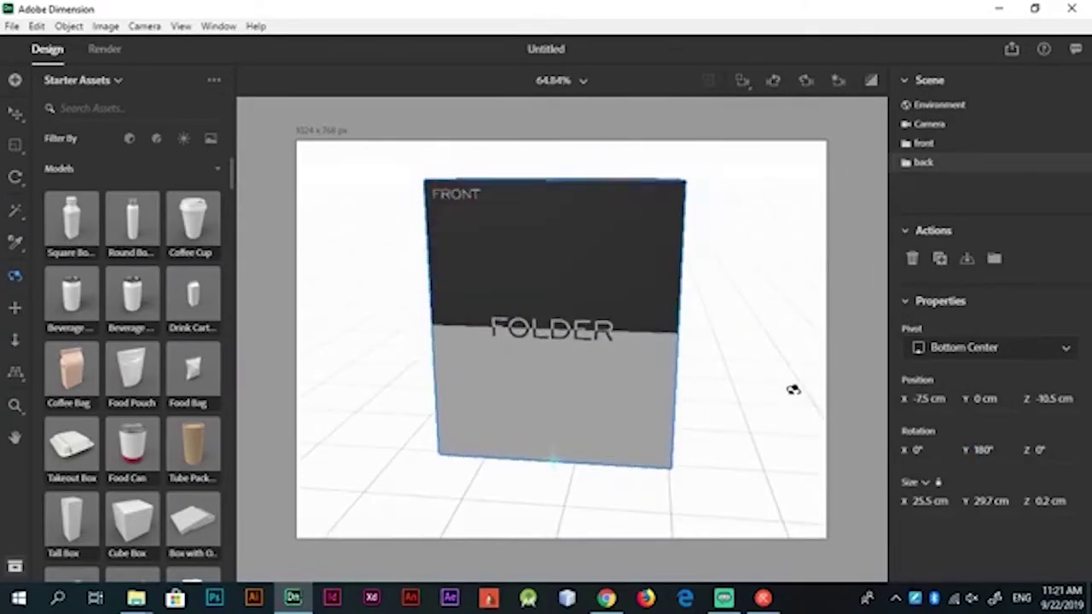
Apply the back artwork image to the back panel with Fill placement
click(933, 179)
double_click(932, 180)
click(939, 258)
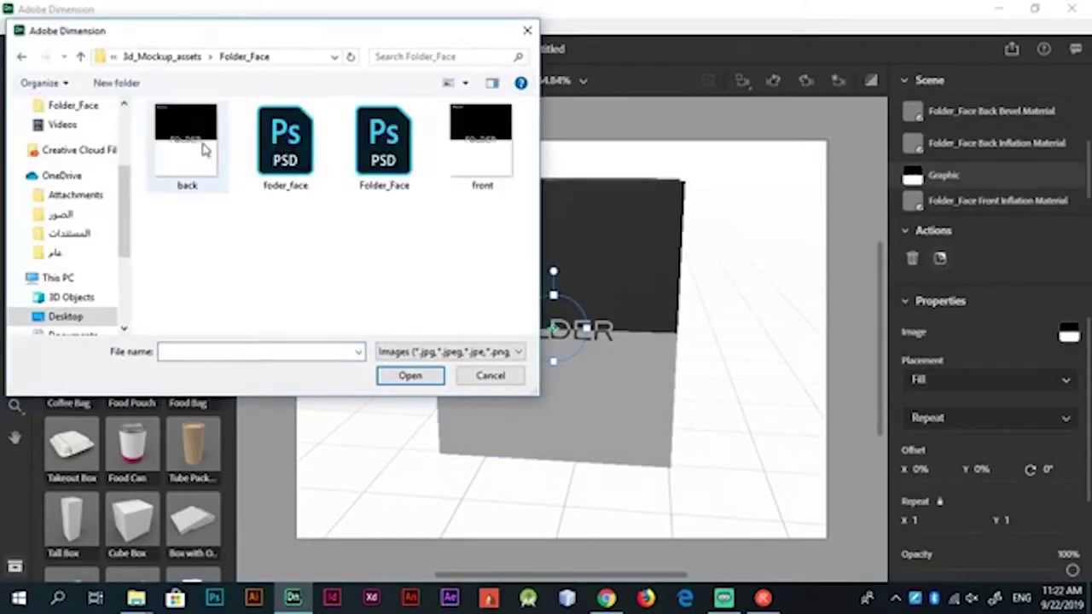
click(199, 145)
double_click(199, 145)
click(958, 384)
click(919, 431)
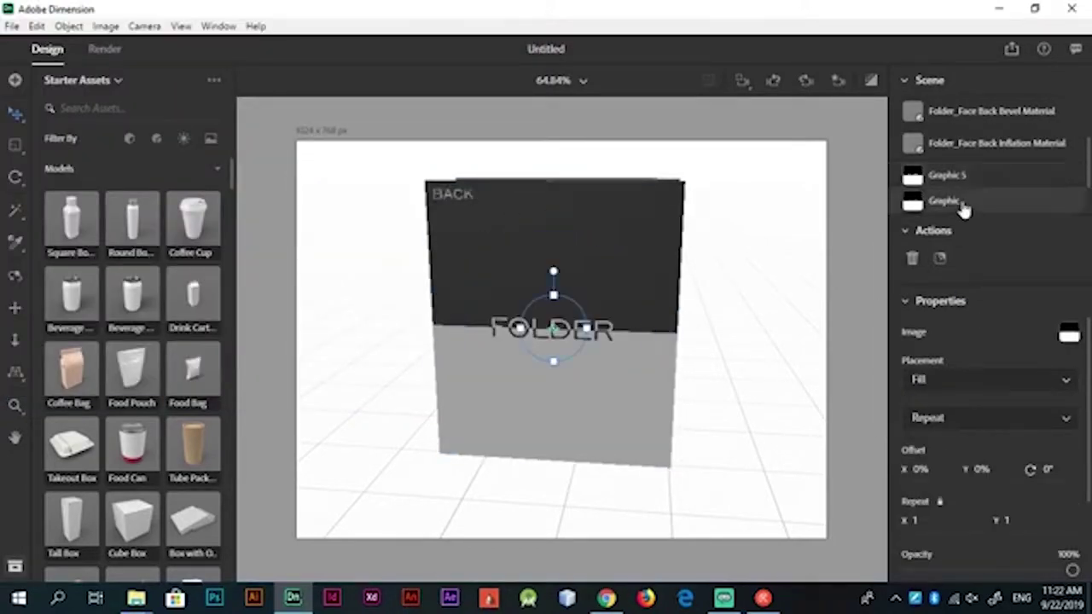
click(968, 153)
key(Escape)
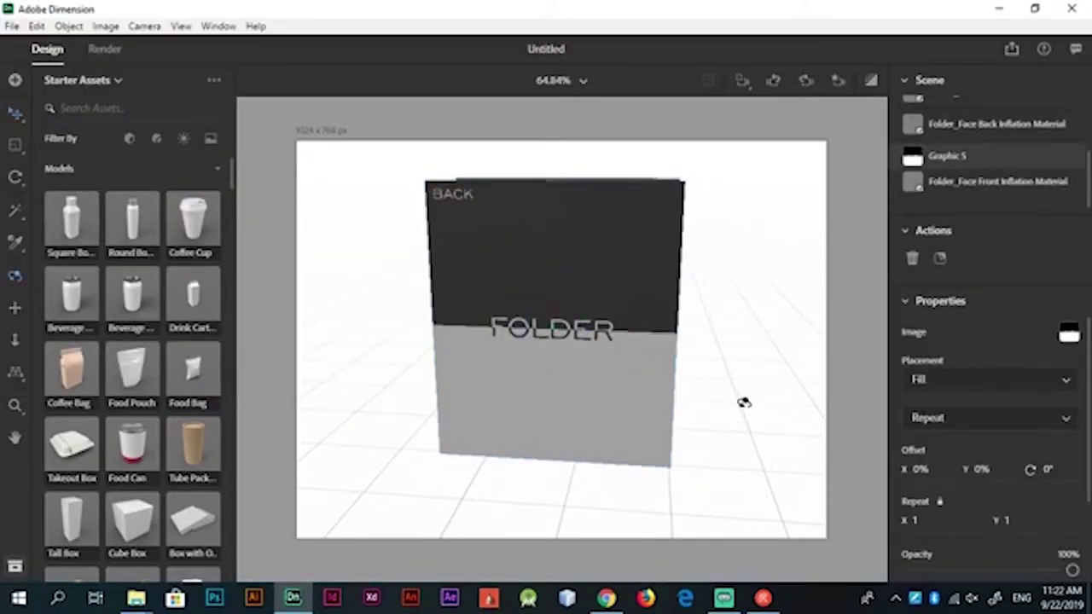
right_drag(743, 402, 468, 421)
click(468, 421)
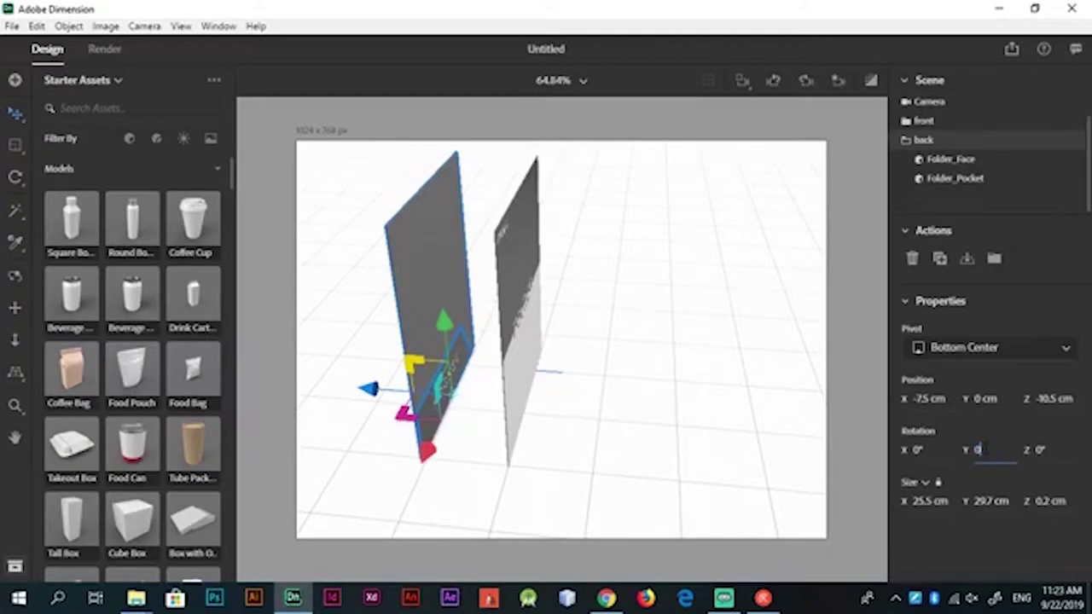
Move the back group's pocket along its depth axis to Z -9.1 cm
key(Return)
click(981, 180)
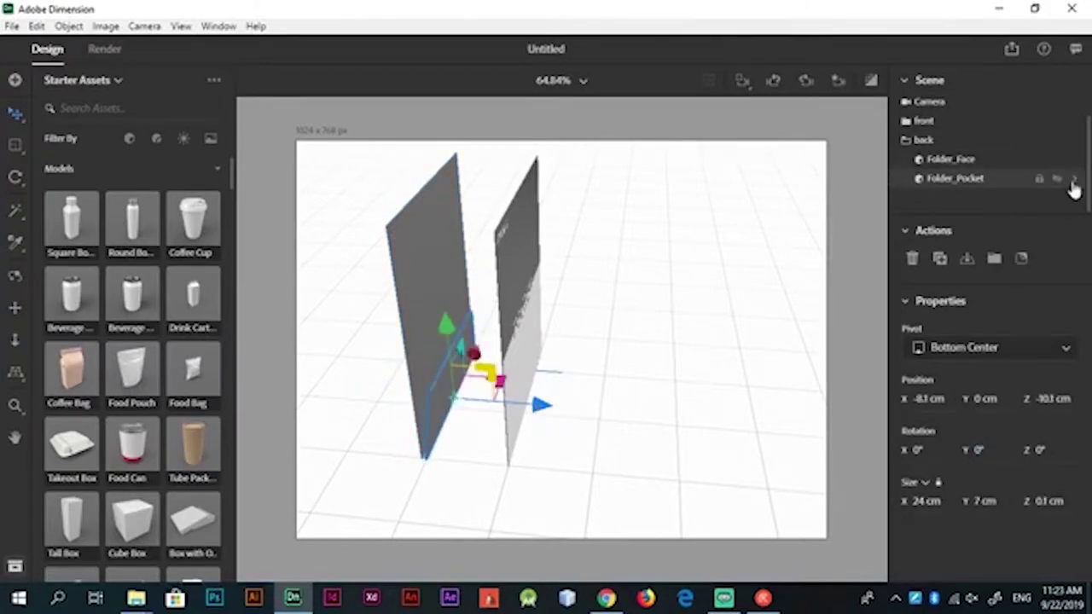
click(1072, 181)
click(1013, 174)
click(921, 143)
click(1069, 332)
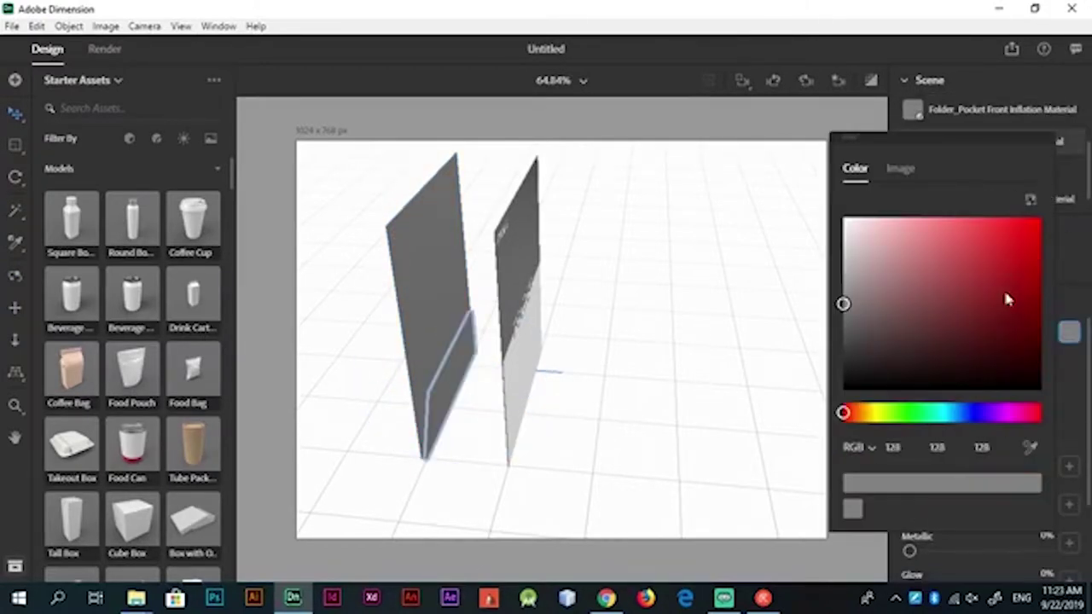
click(475, 394)
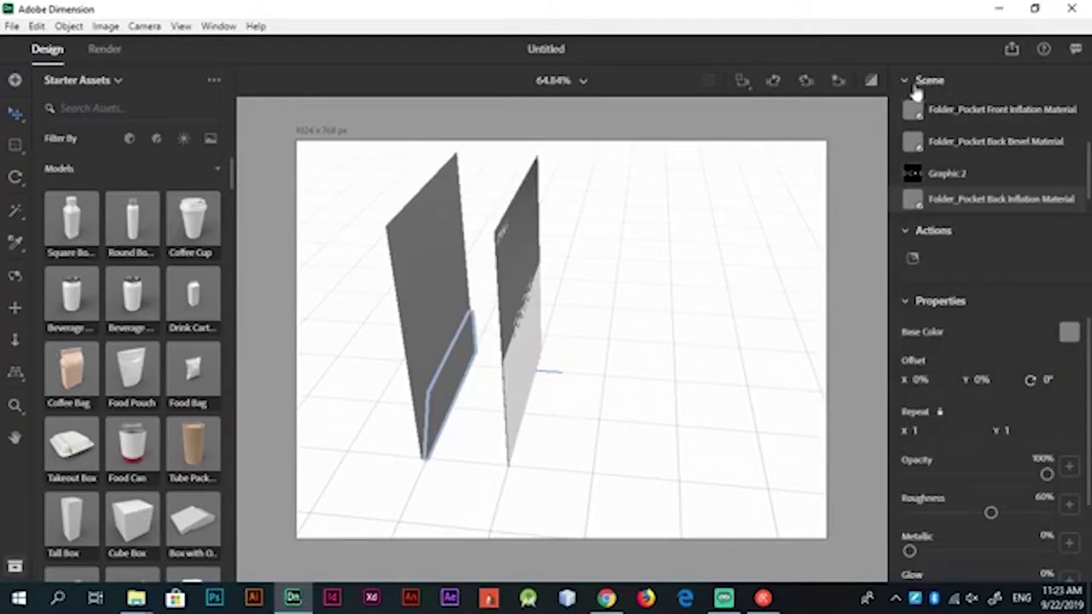
click(460, 383)
mouse_move(541, 400)
mouse_down()
mouse_move(561, 417)
mouse_move(457, 397)
mouse_up()
key(1)
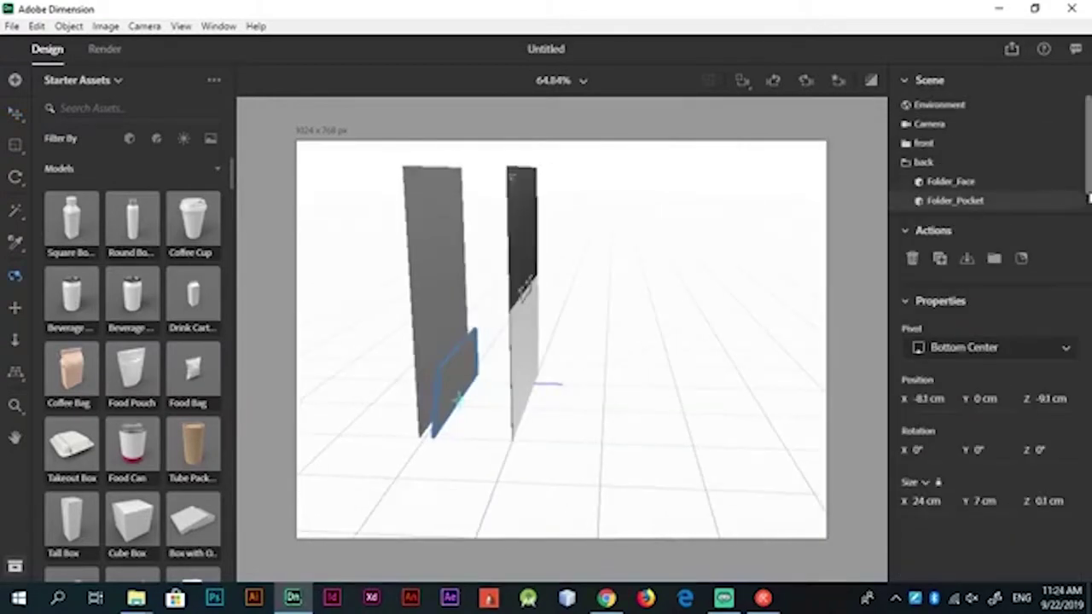
Load the POCKET artwork into the pocket's front bevel base colour with Fill placement
click(1087, 198)
scroll(1078, 197, down, 1)
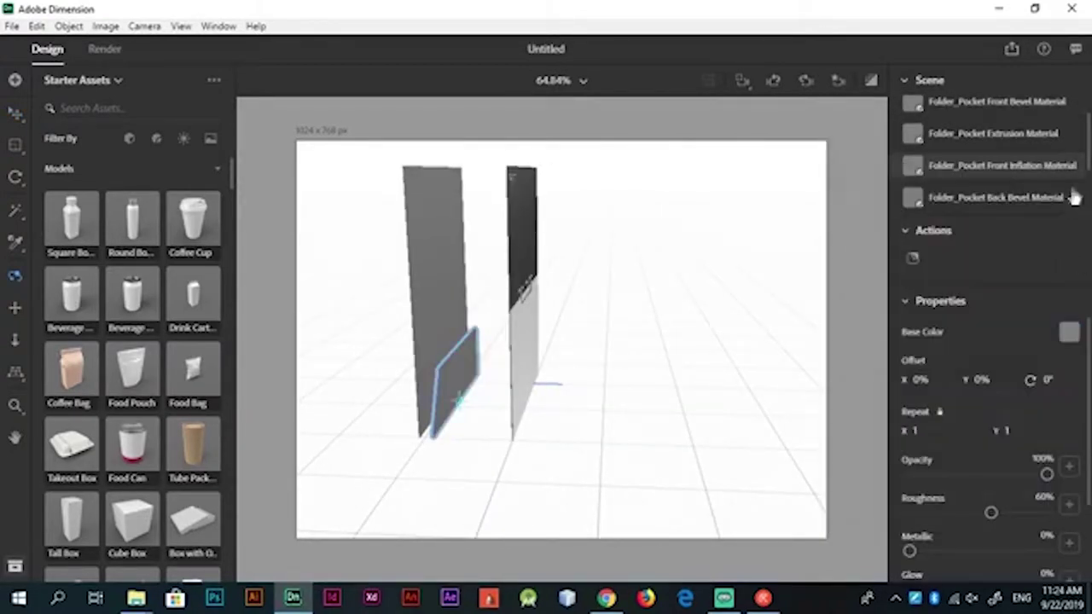
click(1058, 188)
click(1040, 175)
click(1048, 134)
click(1068, 331)
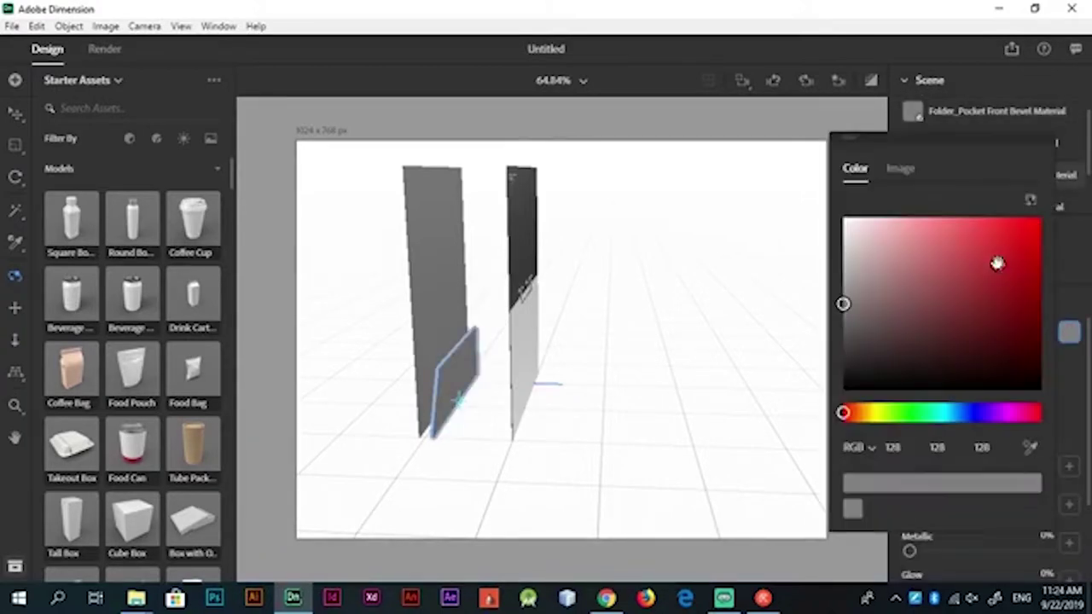
click(900, 168)
double_click(284, 162)
click(984, 379)
click(921, 429)
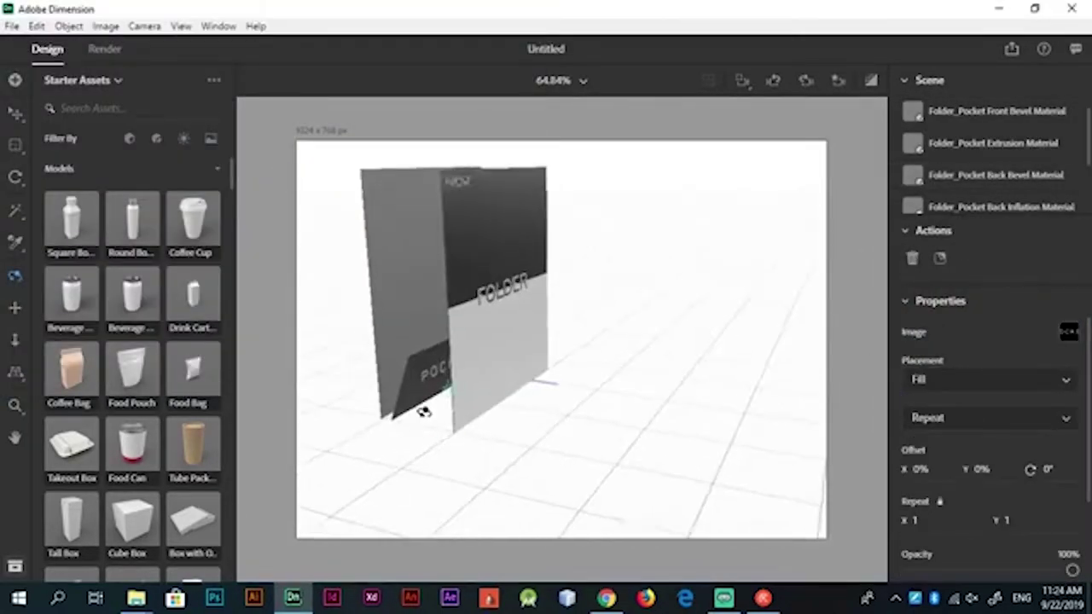
drag(424, 412, 500, 466)
click(1081, 117)
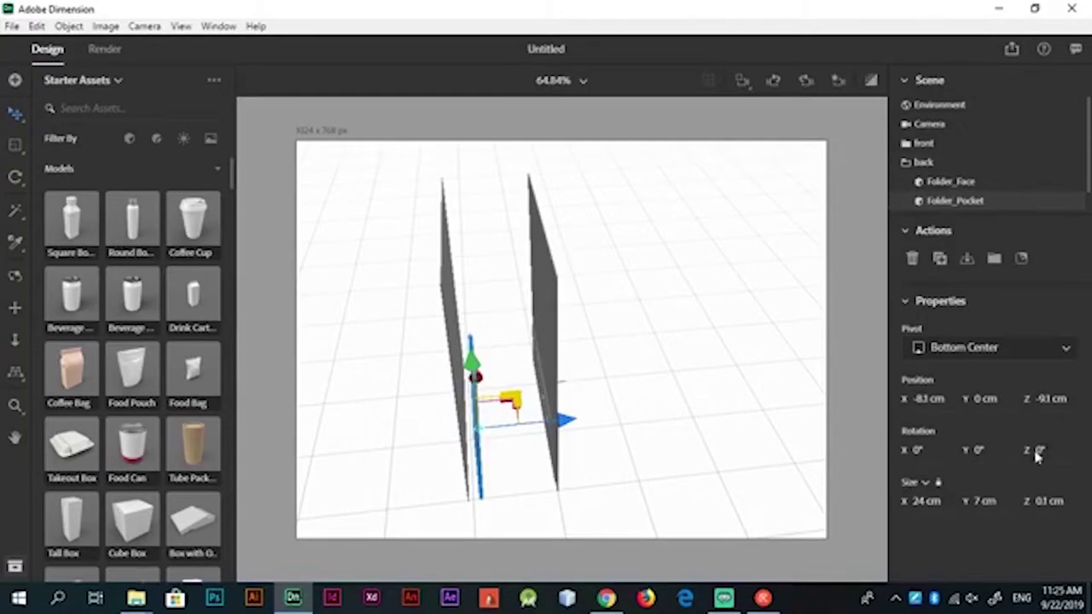
Seat Folder_Pocket flush against its panel at Position Z -10.5 cm and X -6.7 cm
text(0.5)
key(Return)
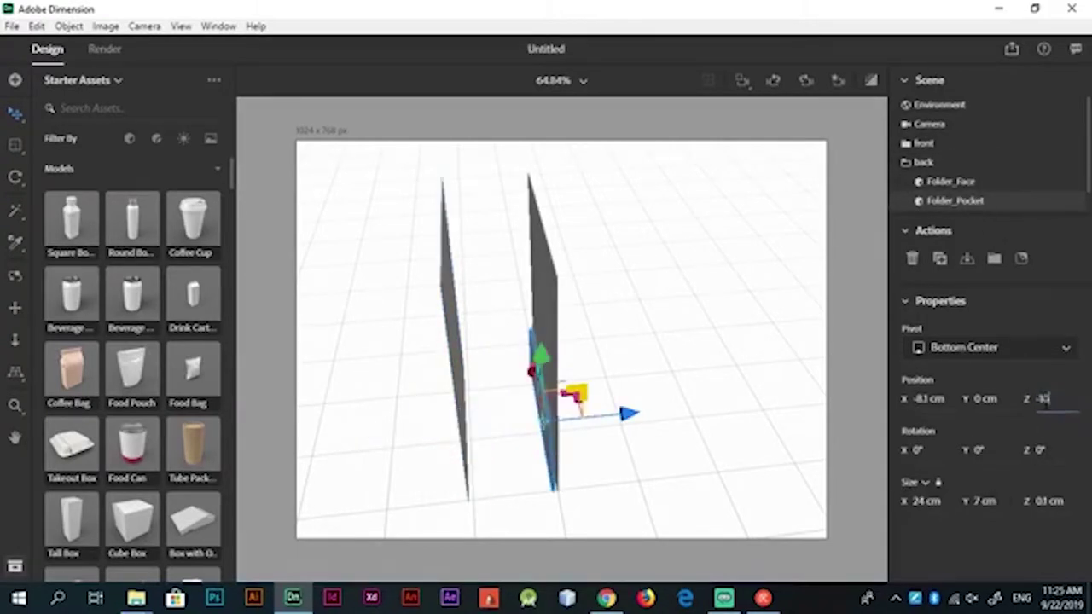
key(1)
mouse_move(482, 464)
mouse_down()
mouse_move(490, 406)
mouse_move(468, 402)
mouse_move(483, 402)
mouse_up()
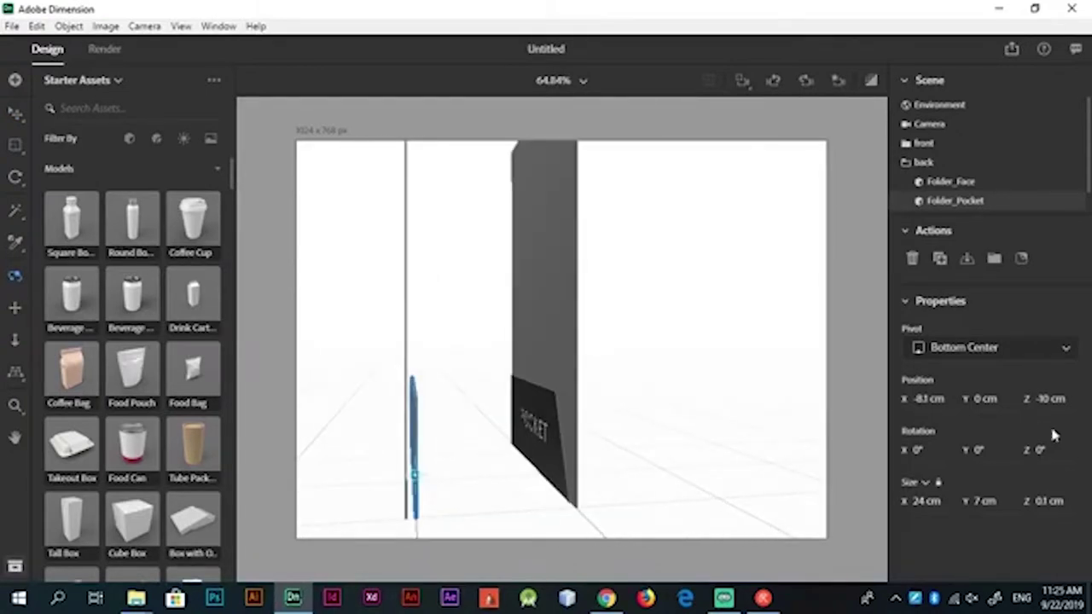
drag(1049, 398, 1043, 398)
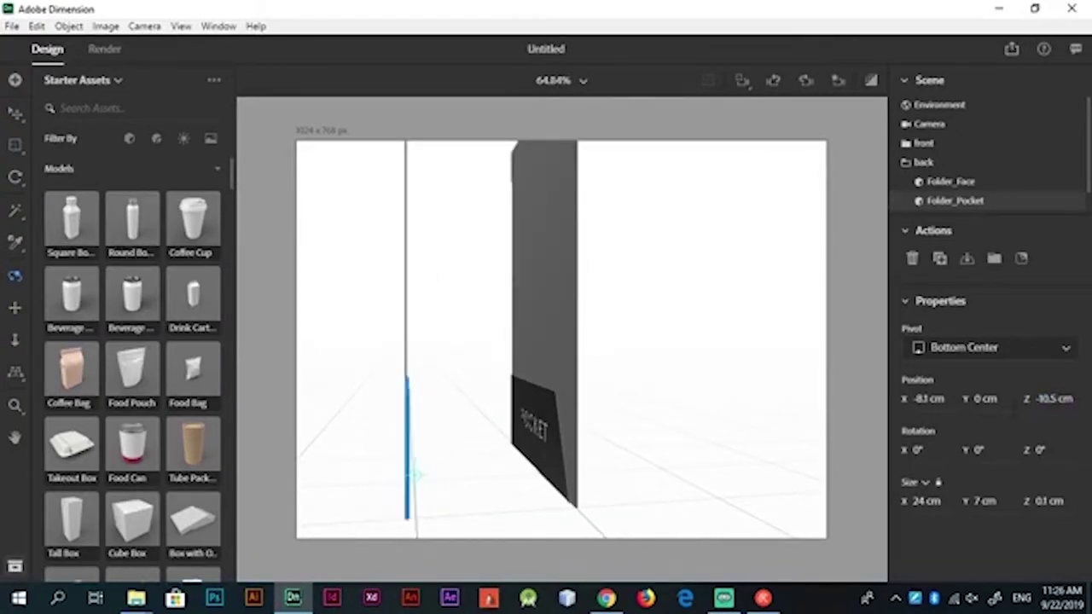
mouse_move(416, 474)
mouse_down()
mouse_move(409, 487)
mouse_move(843, 478)
mouse_up()
key(v)
drag(731, 500, 755, 516)
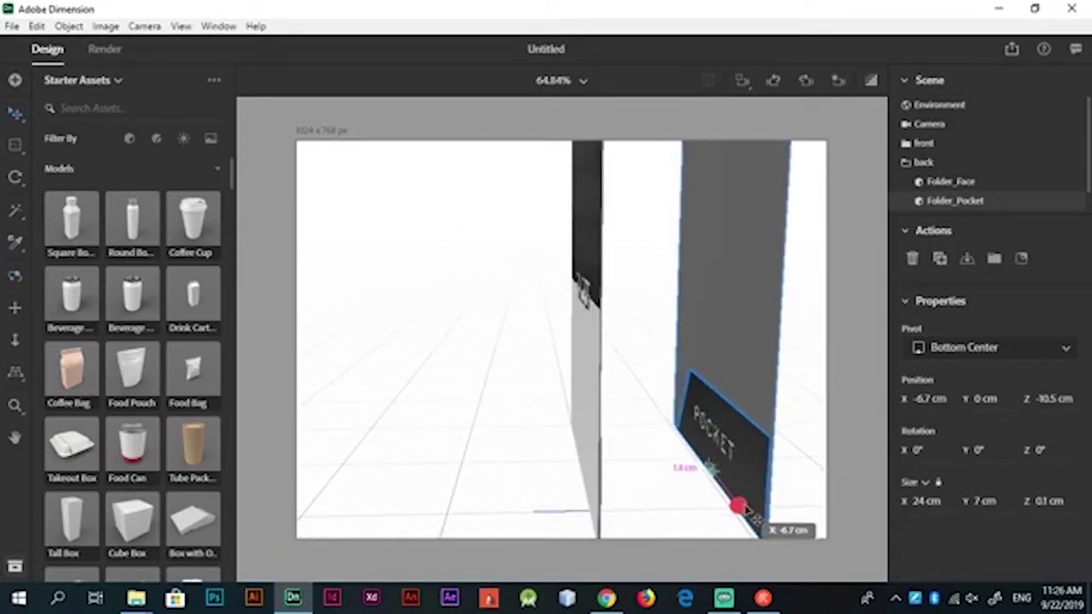
key(1)
mouse_move(808, 419)
mouse_down()
mouse_move(696, 402)
mouse_move(772, 412)
mouse_up()
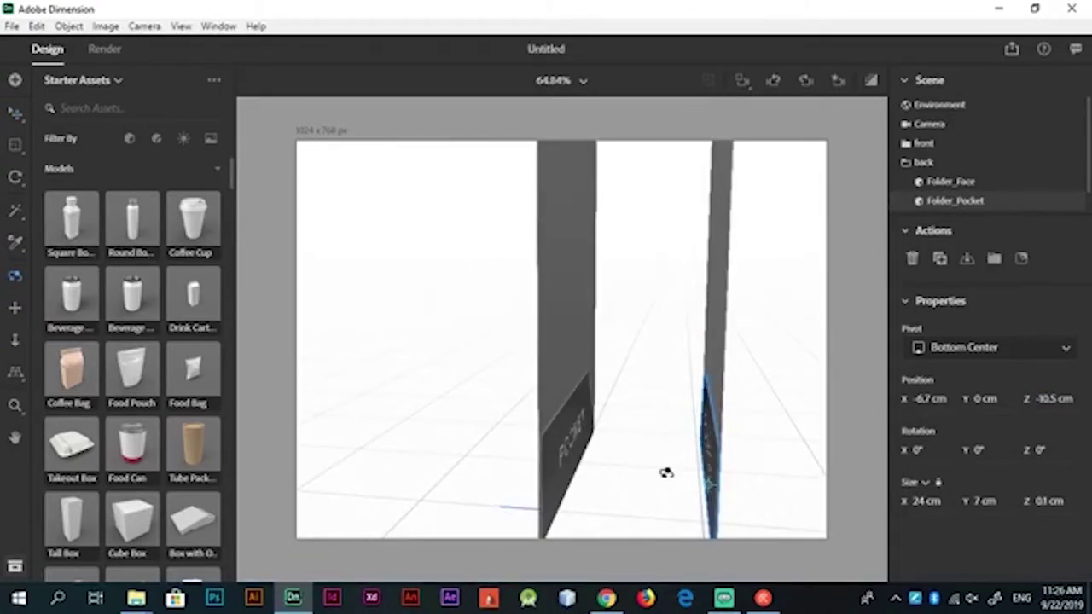
Select the front and back groups and group them as Folder1
key(v)
click(987, 151)
click(950, 162)
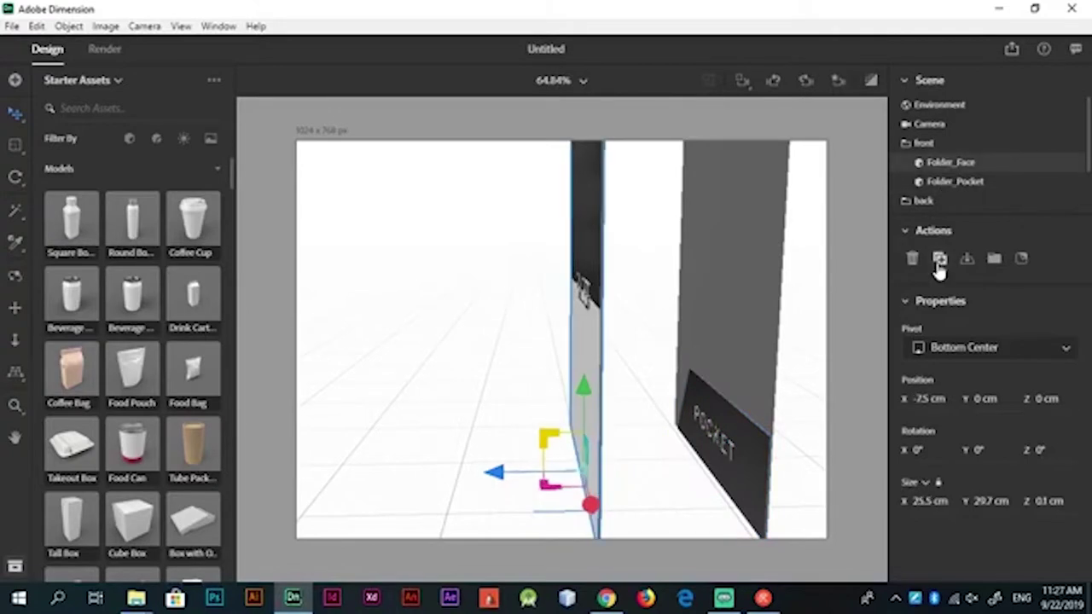
click(721, 430)
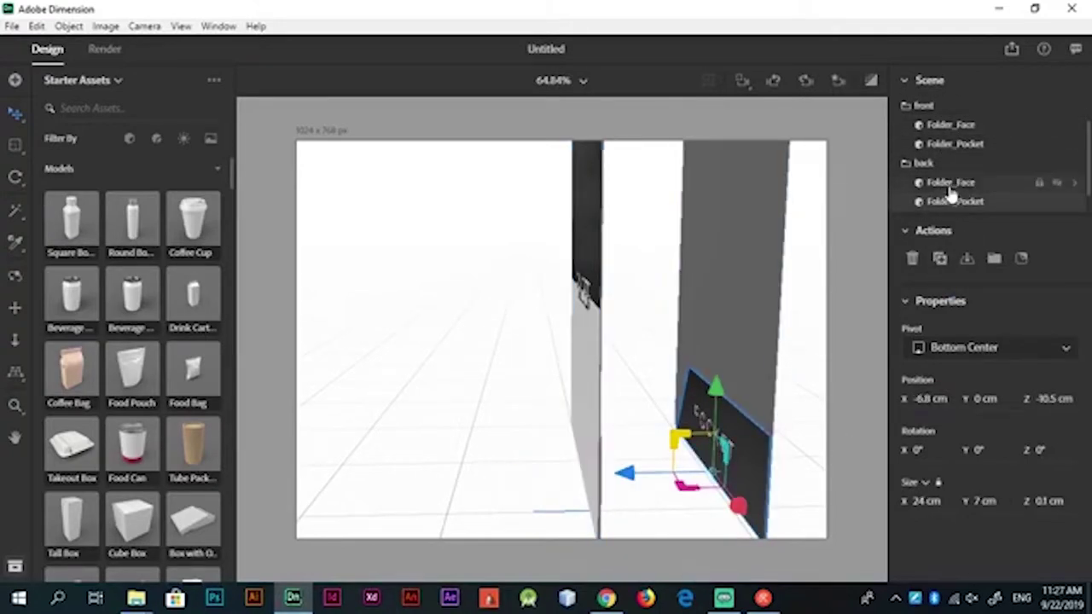
click(946, 128)
key(1)
drag(646, 465, 475, 486)
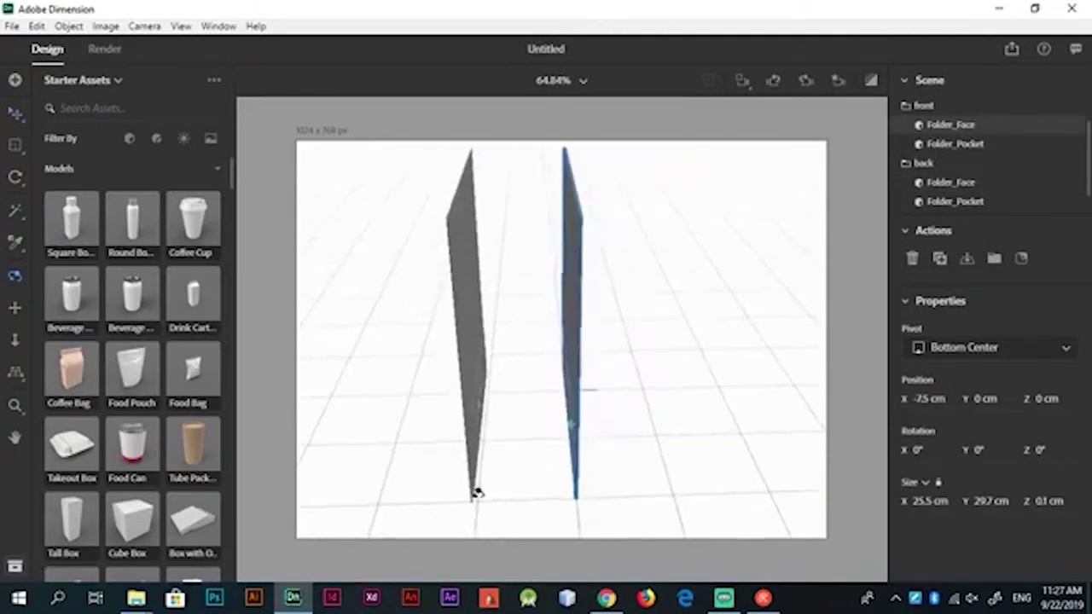
click(905, 105)
click(930, 160)
shift+click(931, 148)
key(ctrl+g)
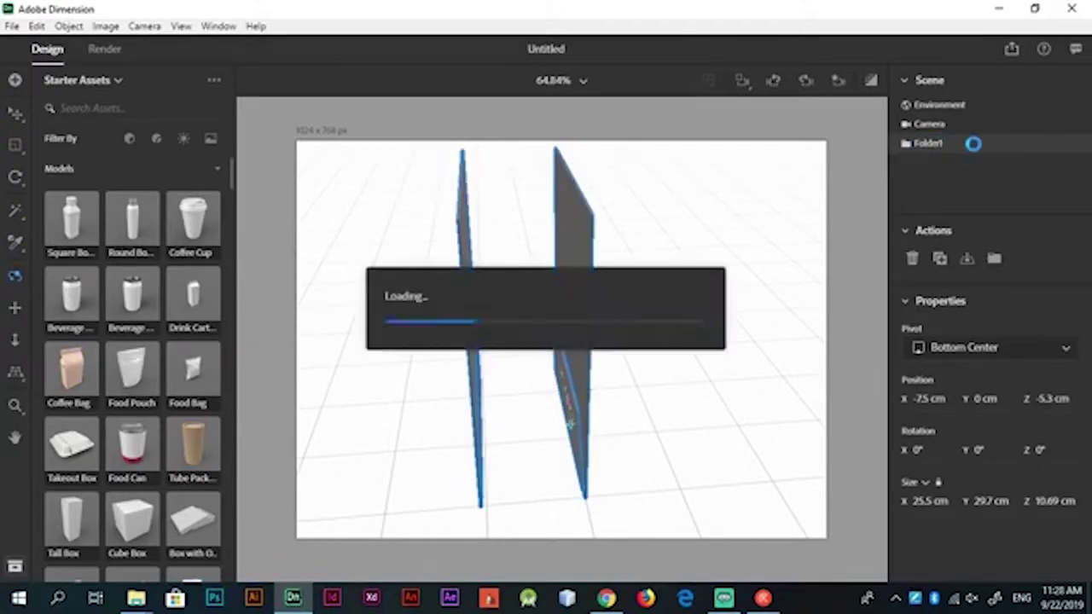
Duplicate Folder1 and move the copy away along the Z axis
key(ctrl+d)
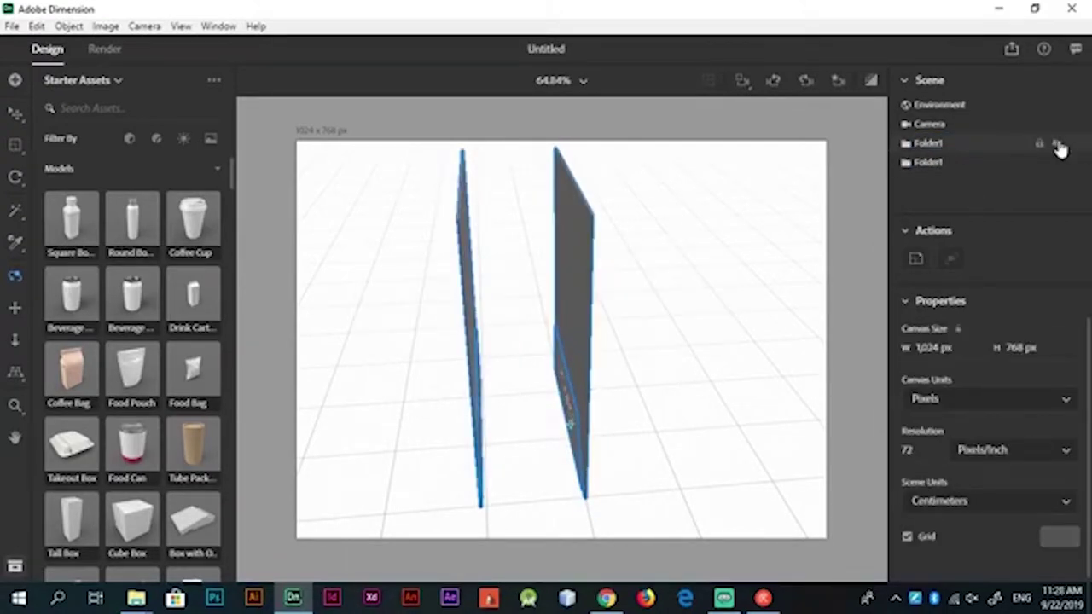
click(1056, 162)
drag(609, 419, 410, 448)
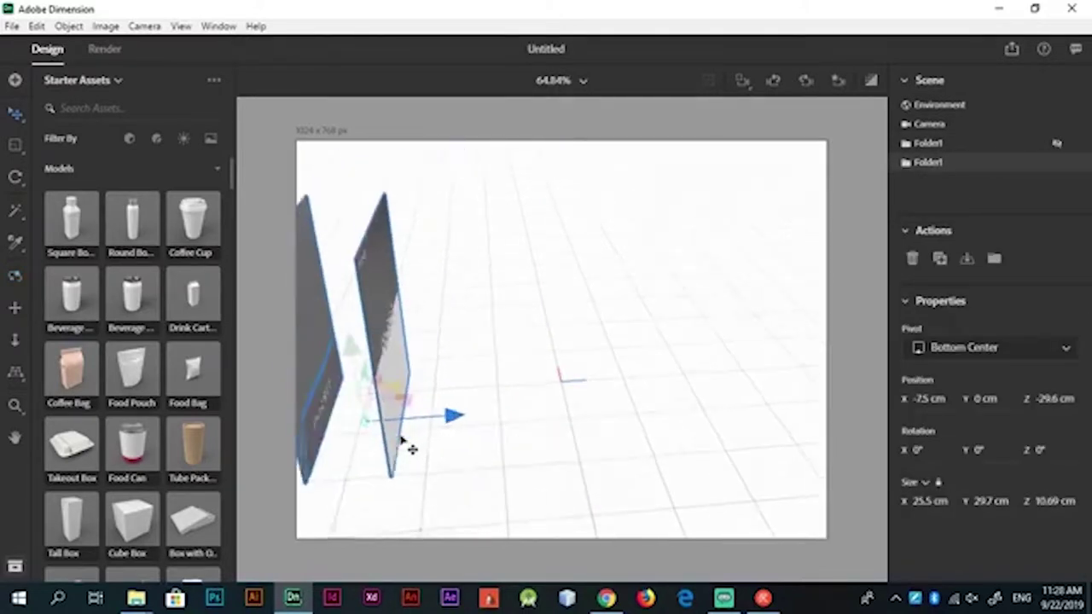
key(1)
drag(429, 382, 776, 438)
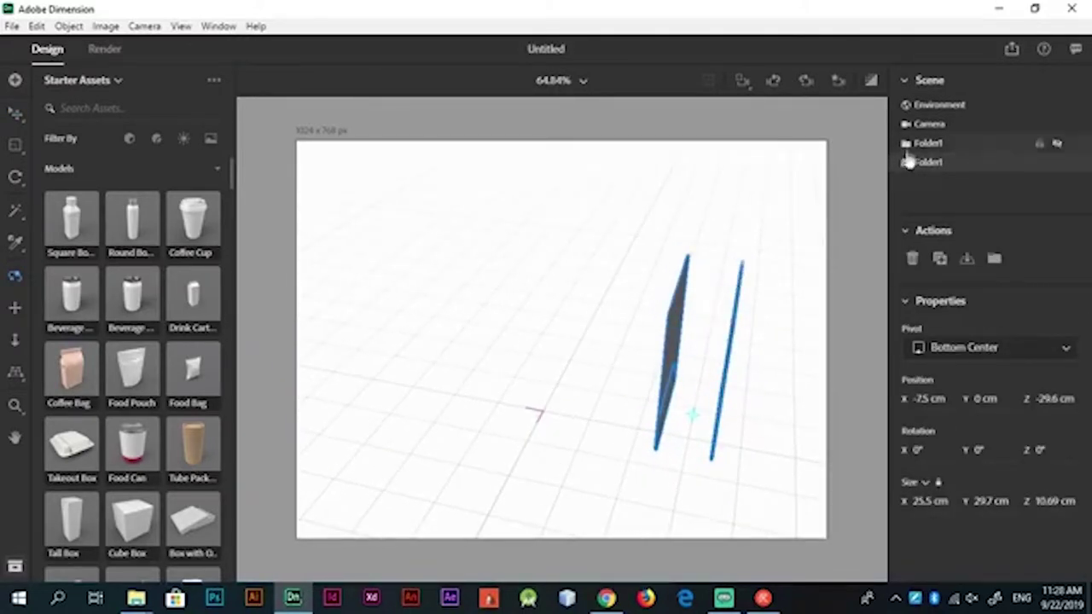
Rotate the duplicate's front half to Y 20° and its back half to Y -200°
click(905, 162)
click(935, 181)
double_click(979, 449)
text(20)
key(Return)
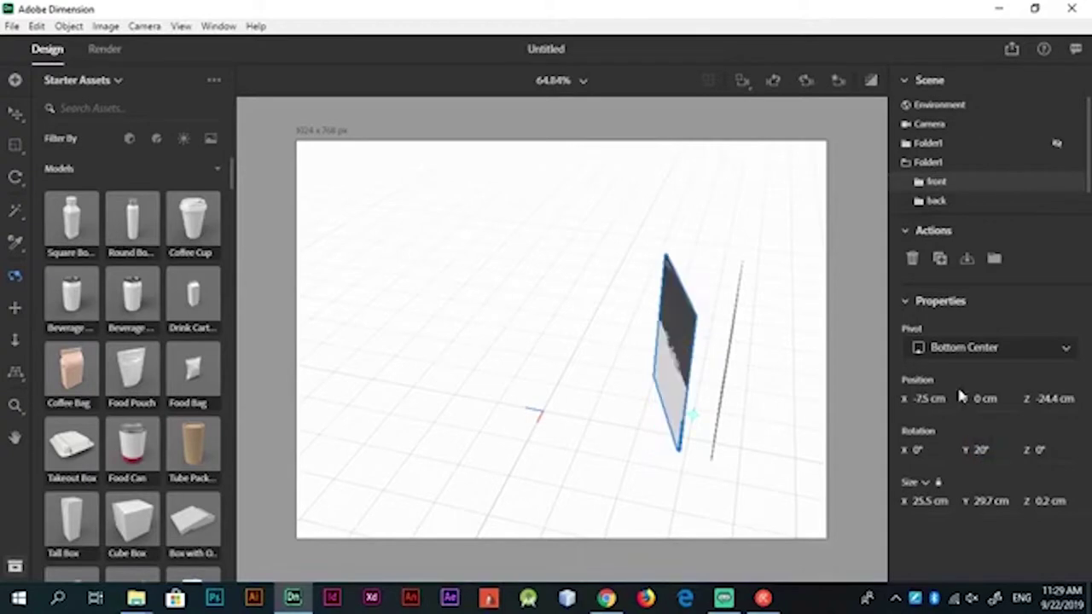
click(936, 200)
key(Return)
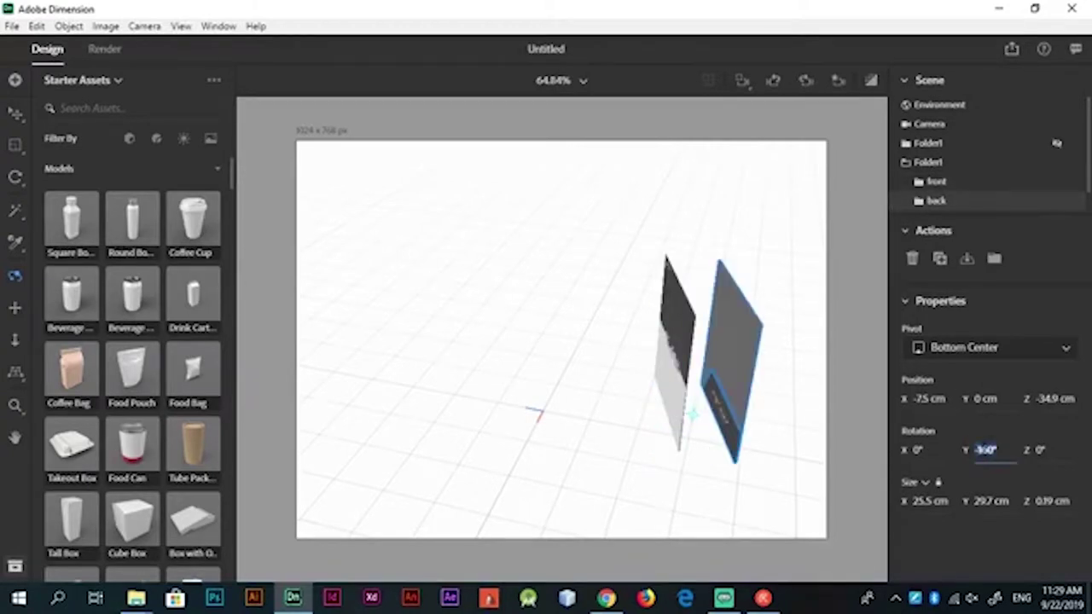
text(-200)
key(Return)
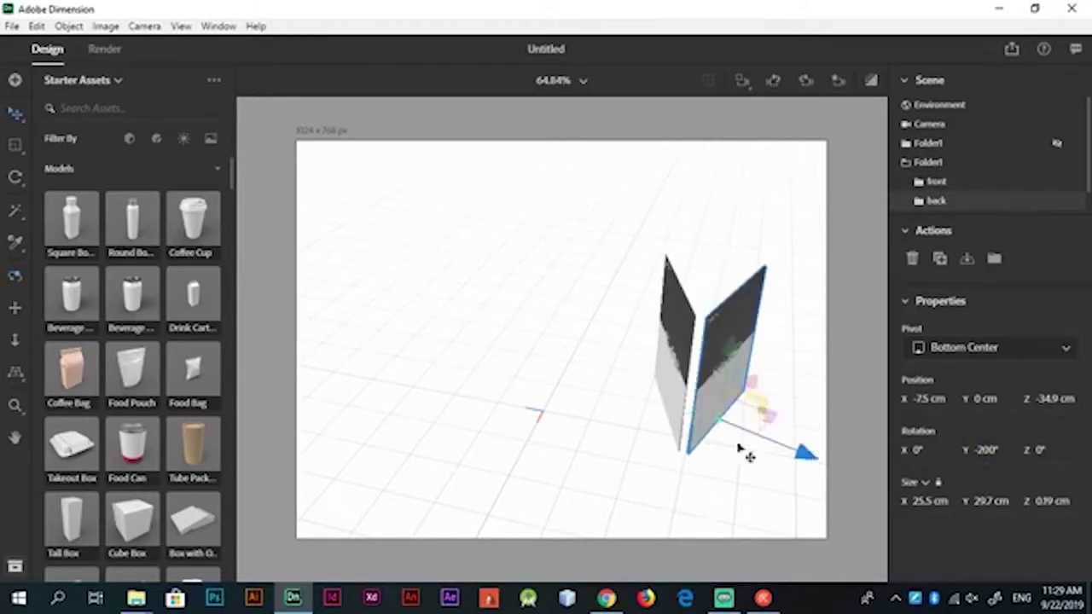
Slide the back half toward the front half to form the V
mouse_move(741, 449)
middle_down()
mouse_move(731, 537)
mouse_move(721, 431)
mouse_move(782, 419)
mouse_move(793, 445)
middle_up()
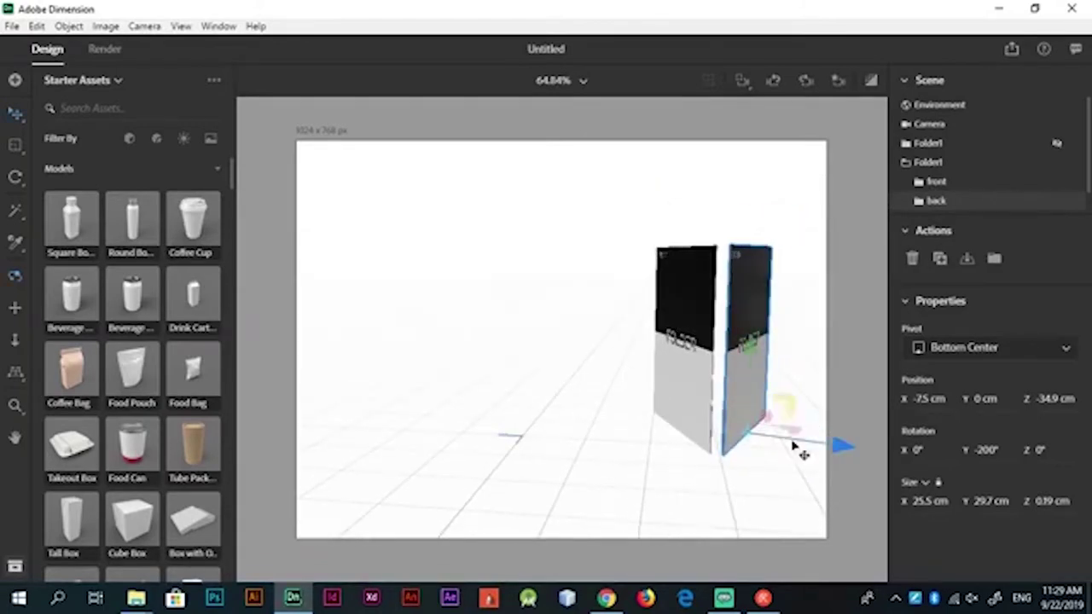
mouse_move(793, 446)
mouse_down()
mouse_move(406, 494)
mouse_move(444, 517)
mouse_up()
mouse_move(444, 517)
middle_down()
mouse_move(599, 499)
mouse_move(580, 529)
mouse_move(596, 431)
middle_up()
click(935, 200)
Close the V's corner with the back half and slide the front pocket to X -7.8 cm
drag(670, 370, 645, 437)
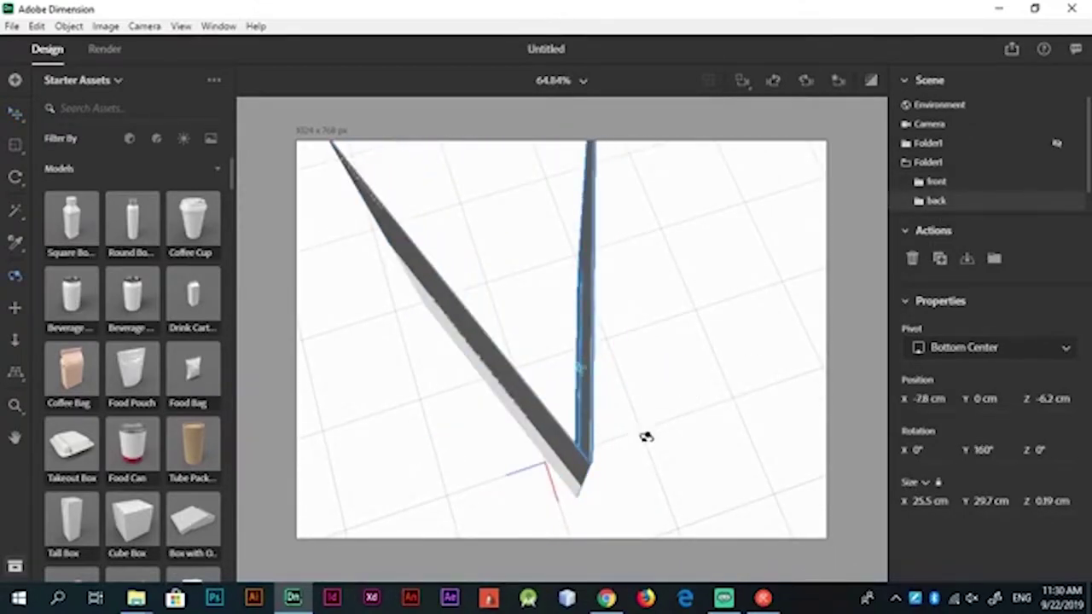
click(928, 142)
middle_drag(741, 429, 675, 443)
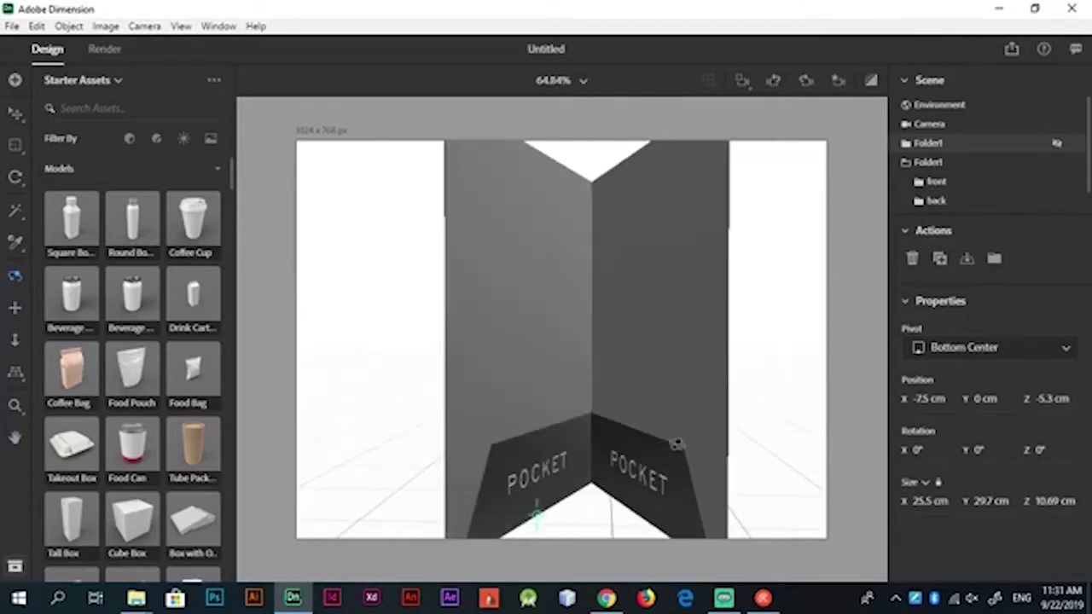
click(935, 181)
click(910, 182)
click(967, 186)
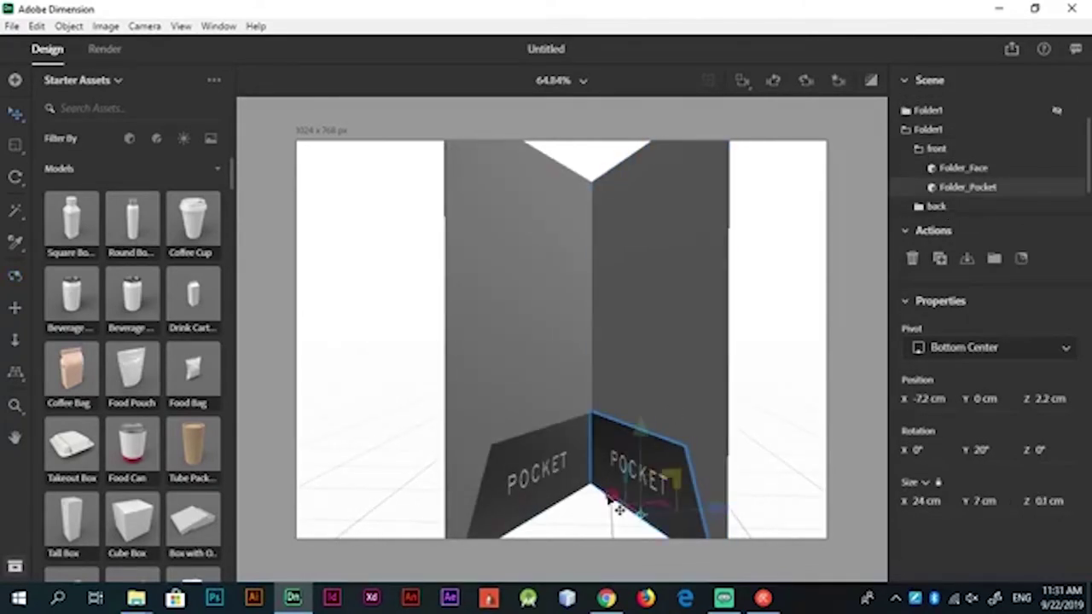
drag(609, 499, 615, 509)
mouse_move(620, 510)
middle_down()
mouse_move(755, 414)
mouse_move(787, 432)
middle_up()
drag(602, 515, 612, 530)
key(ctrl+z)
key(ctrl+z)
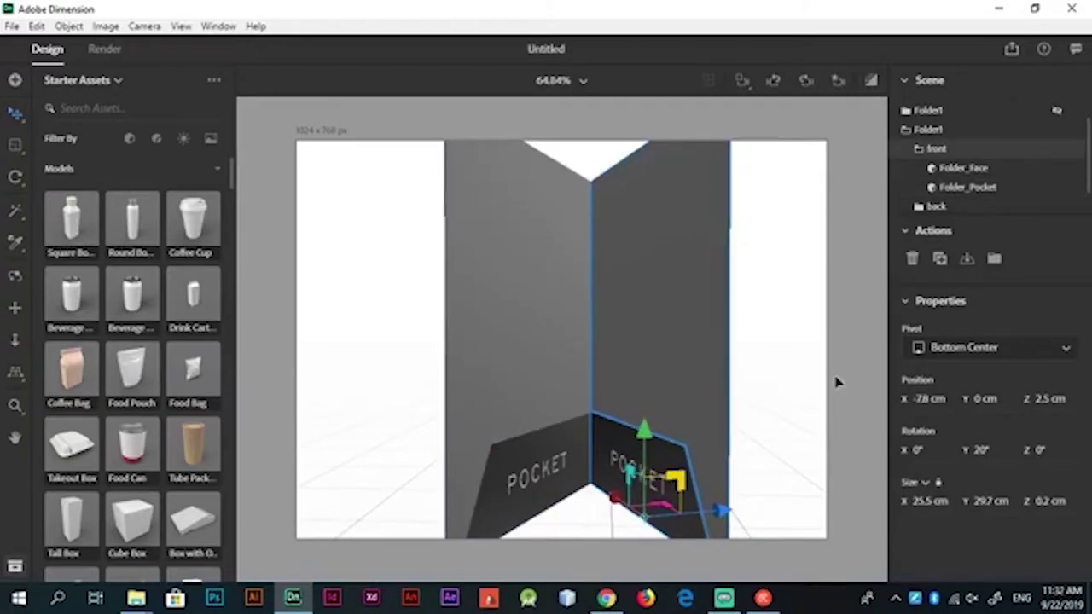
mouse_move(766, 426)
middle_down()
mouse_move(690, 509)
mouse_move(828, 475)
middle_up()
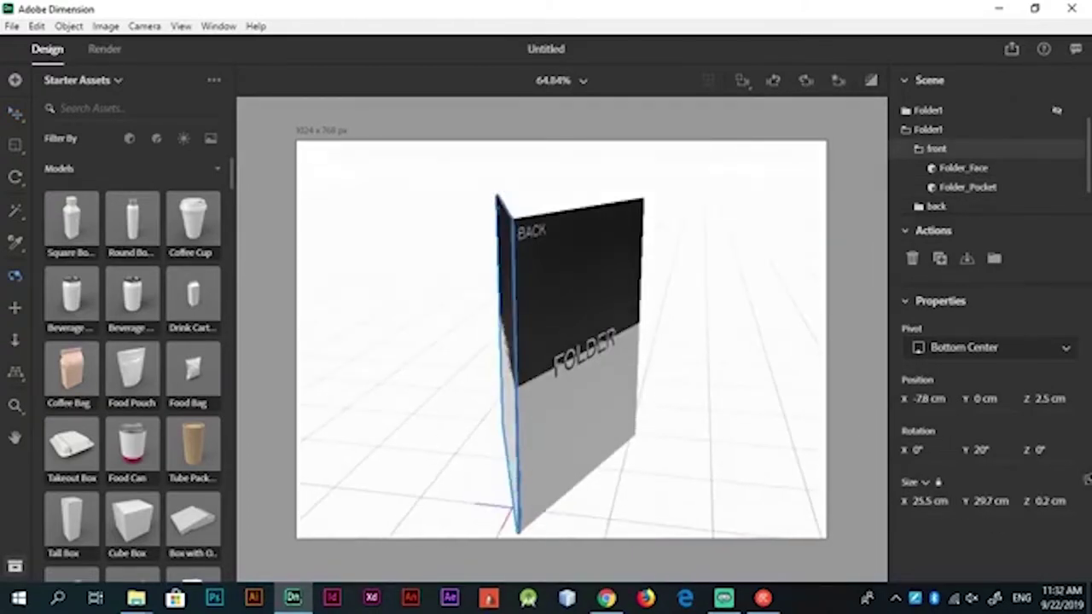
Set the folder face's extrusion material base colour to black
click(932, 110)
double_click(987, 175)
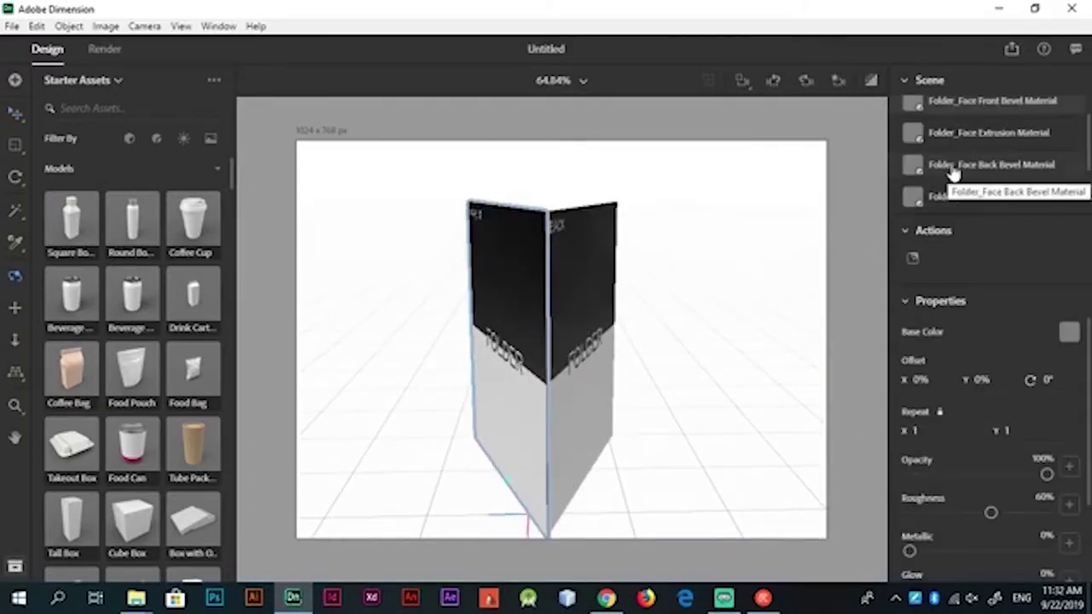
click(1068, 331)
click(1021, 251)
click(640, 475)
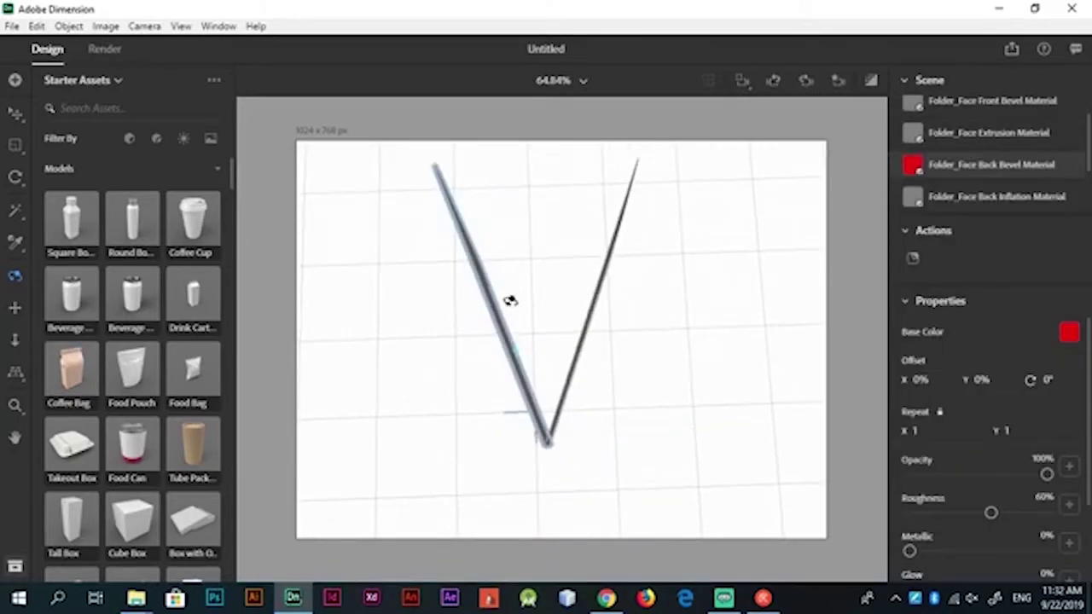
click(989, 133)
click(1069, 331)
click(1027, 234)
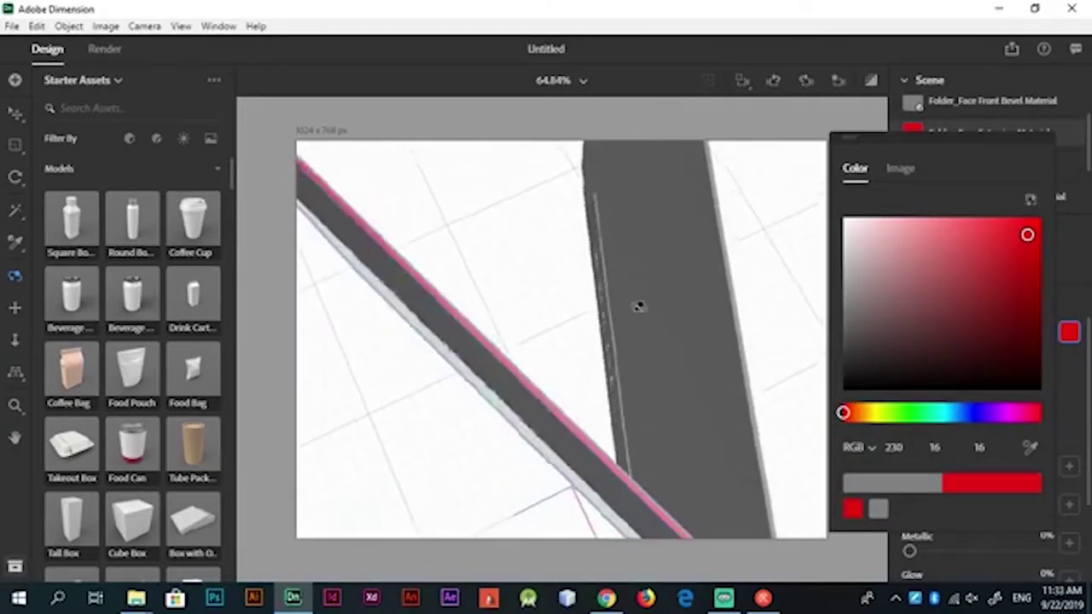
click(638, 306)
click(1067, 334)
click(862, 361)
click(916, 78)
Recheck the folder face's extrusion material and keep its colour black
click(907, 82)
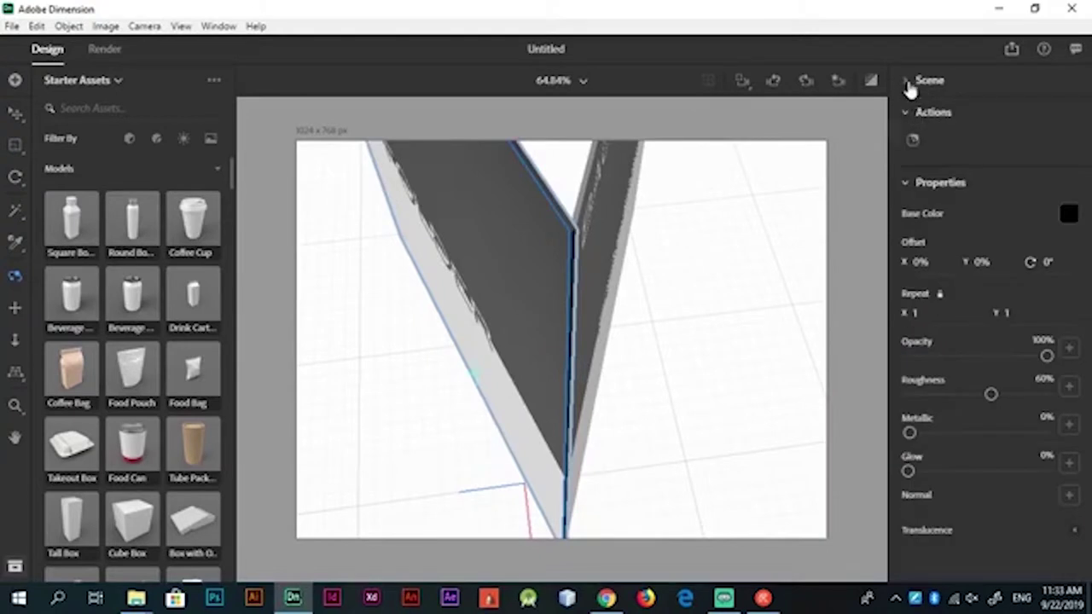
click(905, 81)
scroll(994, 187, down, 3)
scroll(1084, 157, down, 5)
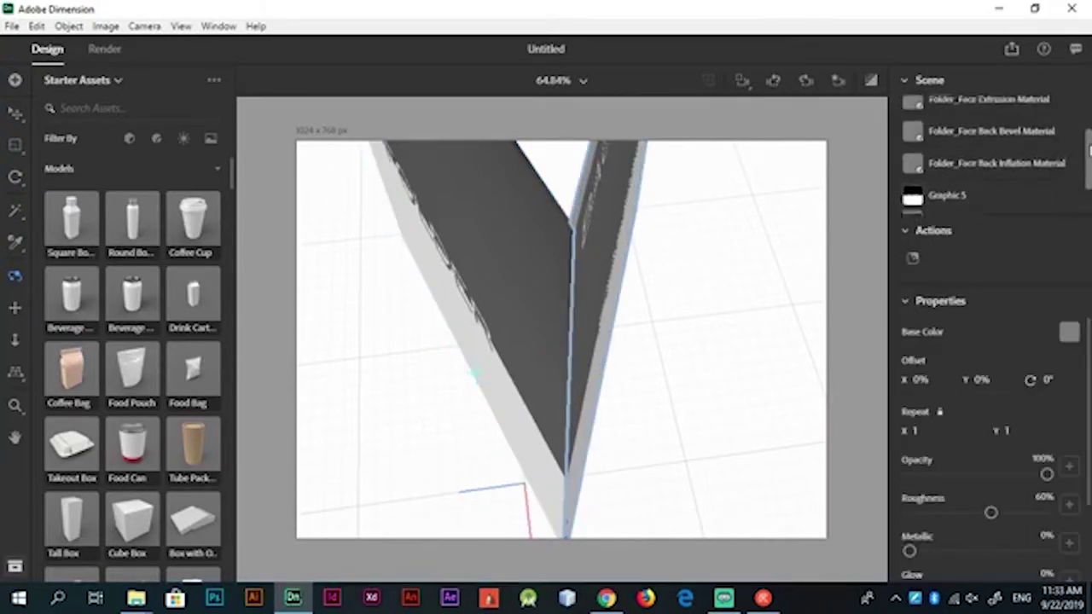
scroll(1006, 175, up, 1)
click(1006, 173)
click(1069, 331)
click(711, 329)
scroll(925, 109, up, 2)
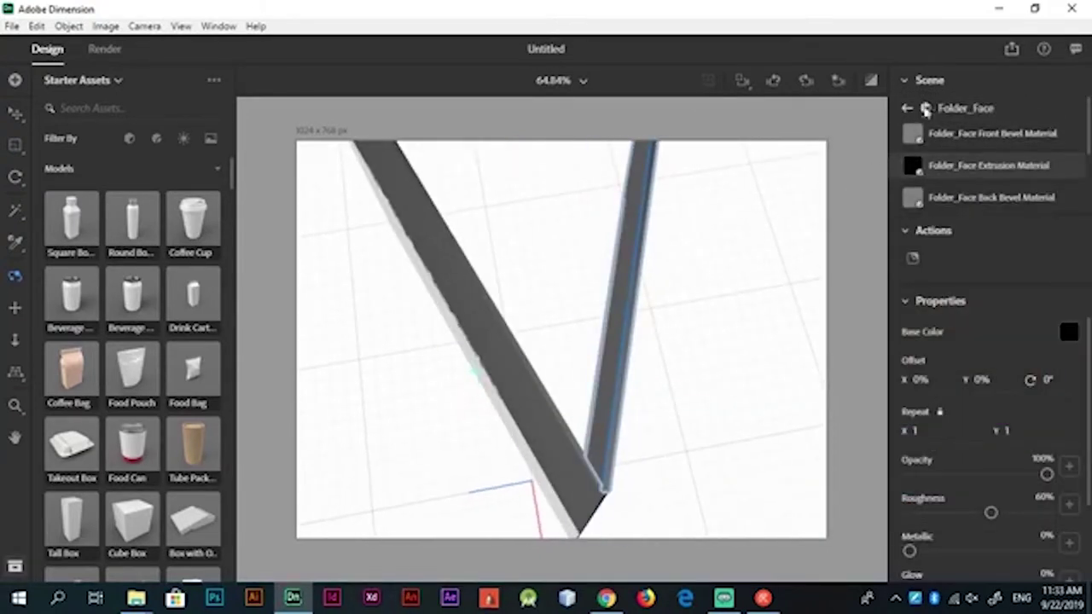
click(925, 109)
Set the pocket's extrusion material base colour to black
mouse_move(848, 236)
mouse_down()
mouse_move(645, 349)
mouse_move(585, 368)
mouse_move(580, 234)
mouse_up()
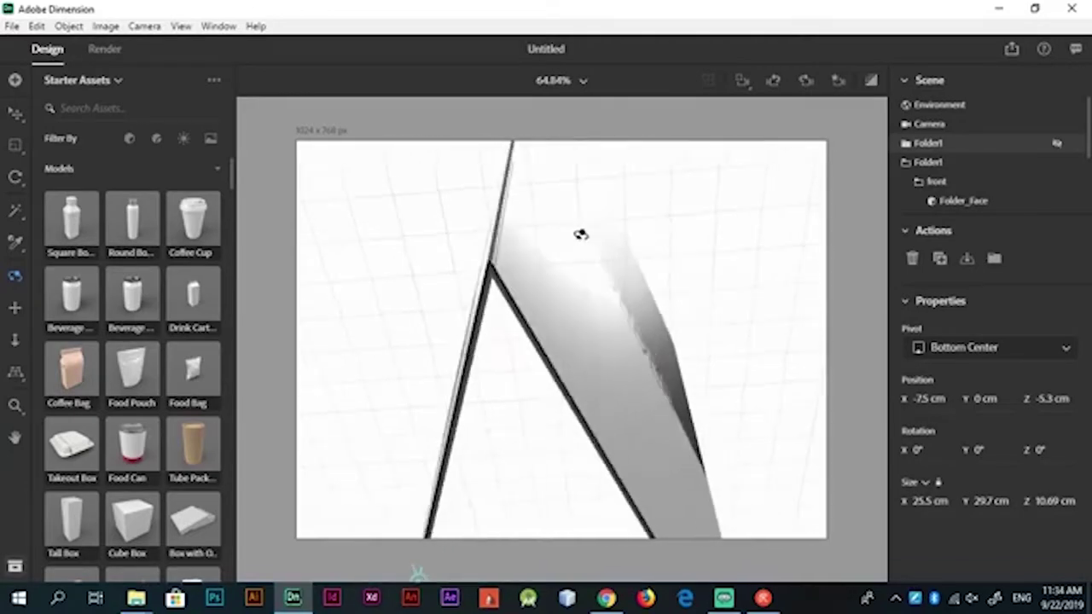
double_click(580, 235)
scroll(1019, 162, up, 1)
click(1069, 331)
click(1020, 262)
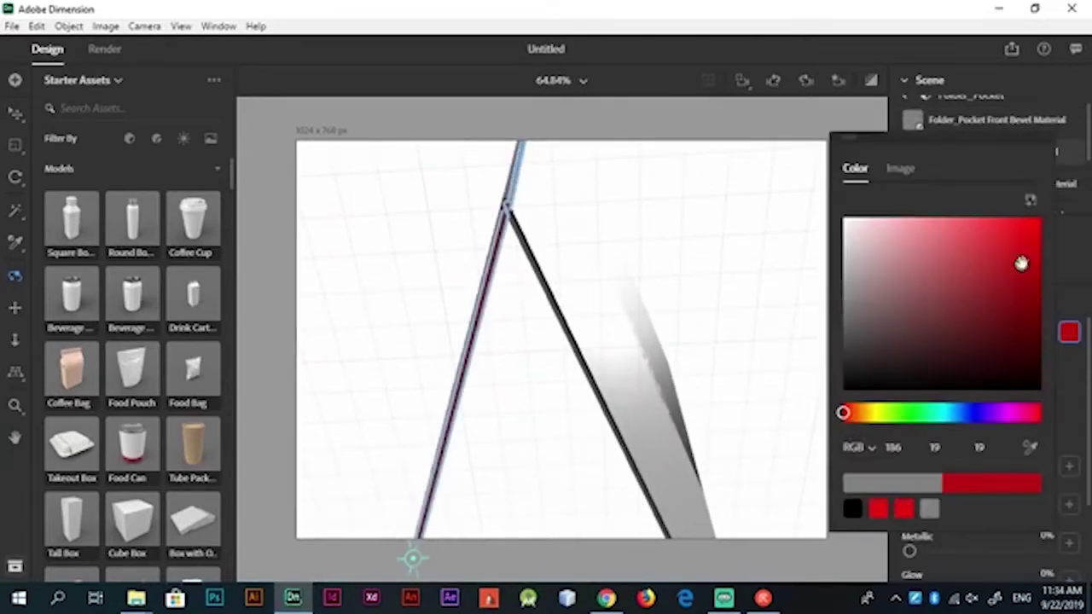
click(640, 364)
click(955, 144)
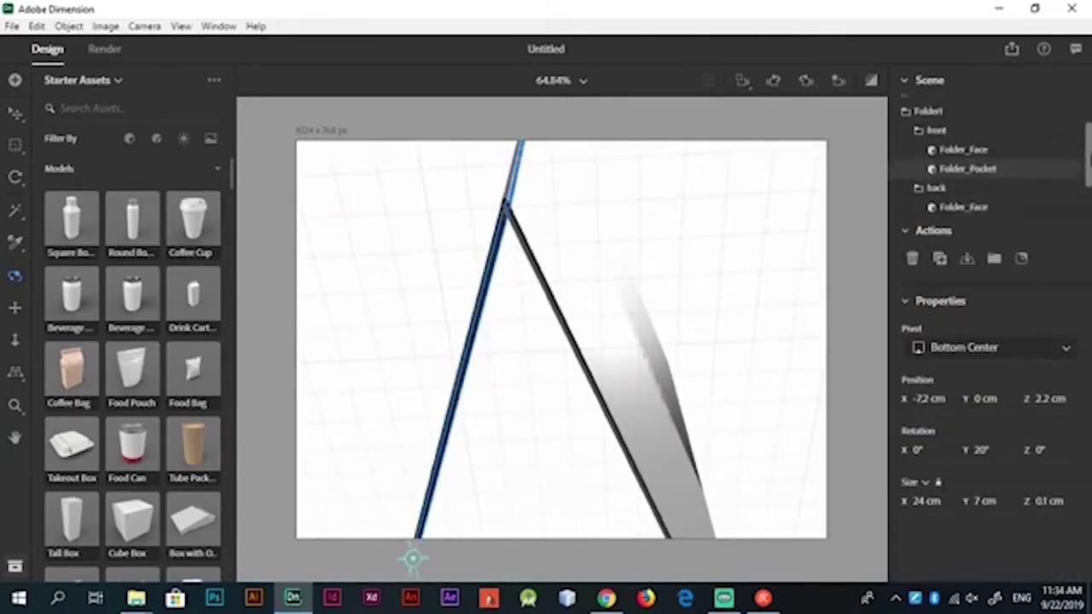
double_click(966, 168)
click(1068, 332)
mouse_move(845, 379)
mouse_down()
mouse_move(816, 407)
mouse_move(759, 281)
mouse_up()
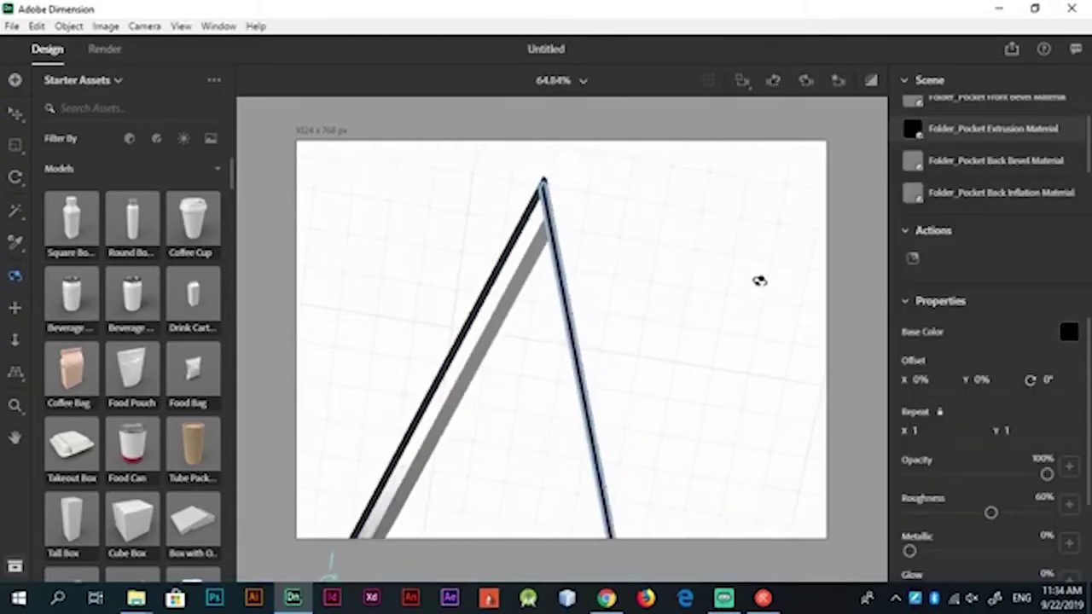
click(925, 110)
click(906, 162)
mouse_move(748, 214)
mouse_down()
mouse_move(419, 444)
mouse_move(643, 446)
mouse_move(626, 477)
mouse_move(577, 465)
mouse_move(641, 463)
mouse_move(609, 383)
mouse_move(769, 361)
mouse_up()
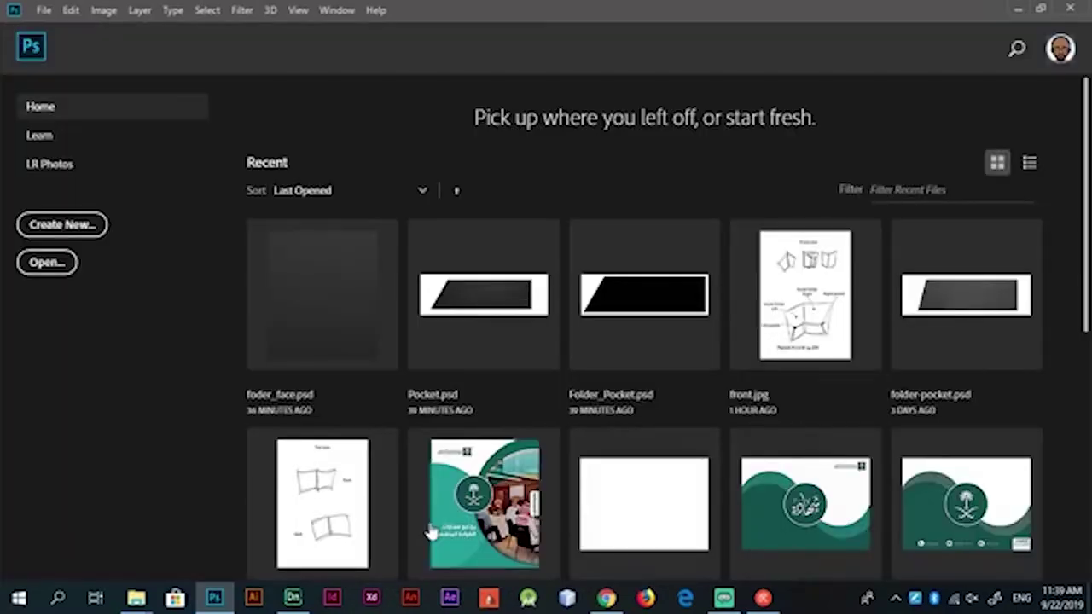
Start a new Photoshop document from the A4 portrait preset at 300 ppi
click(61, 224)
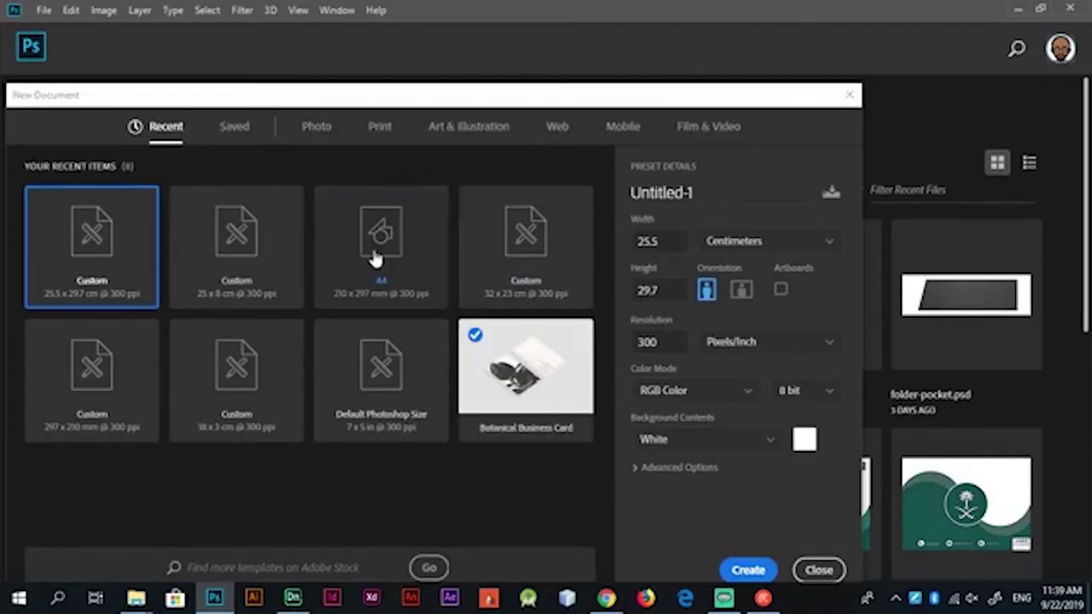
click(375, 224)
click(792, 242)
key(Escape)
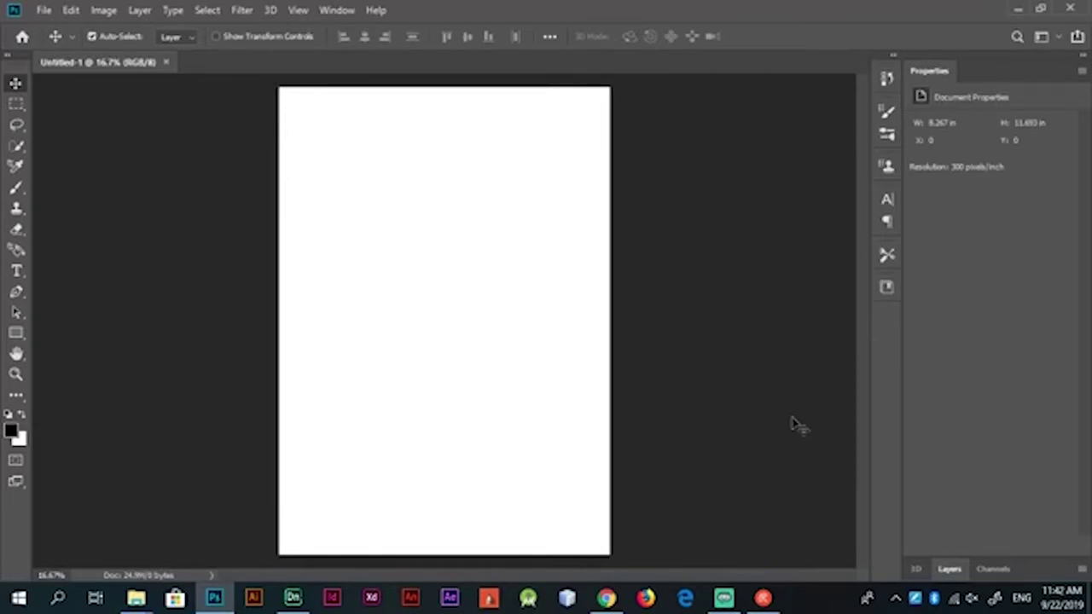
Draw a page-sized black rectangle and delete one corner to leave a triangle
key(u)
drag(277, 84, 611, 555)
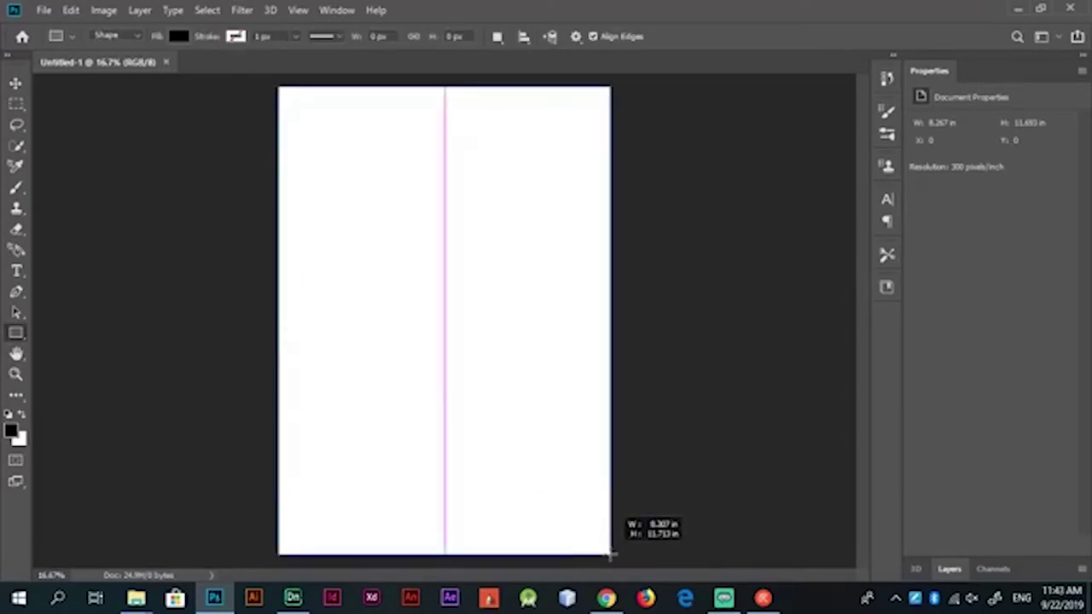
key(p)
key(Return)
key(v)
key(i)
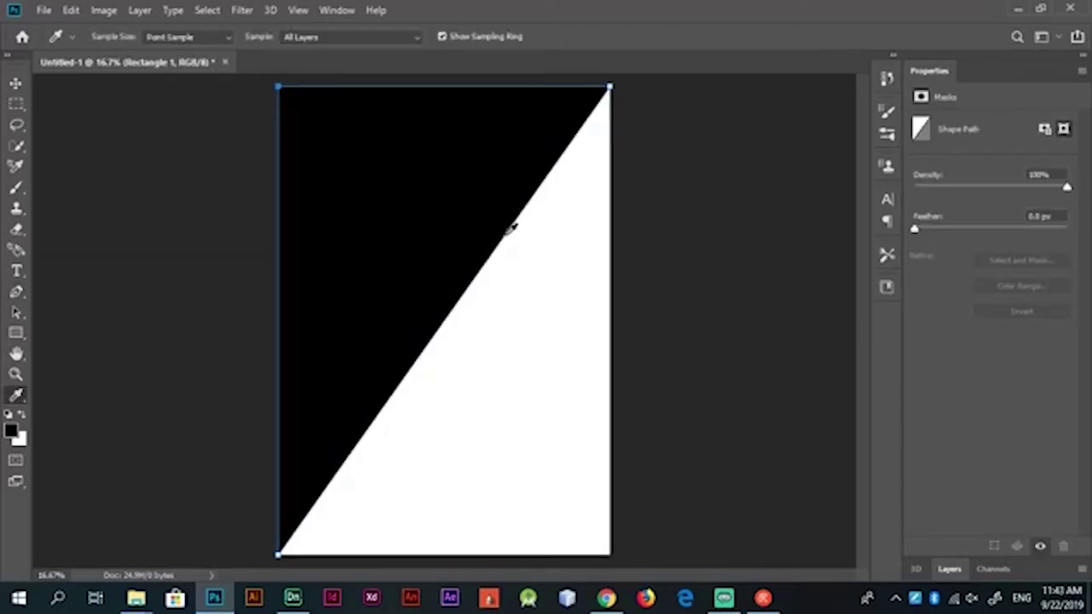
Add and enlarge INSIDE text, duplicate it for PAGE, and move INSIDE toward the centre
key(t)
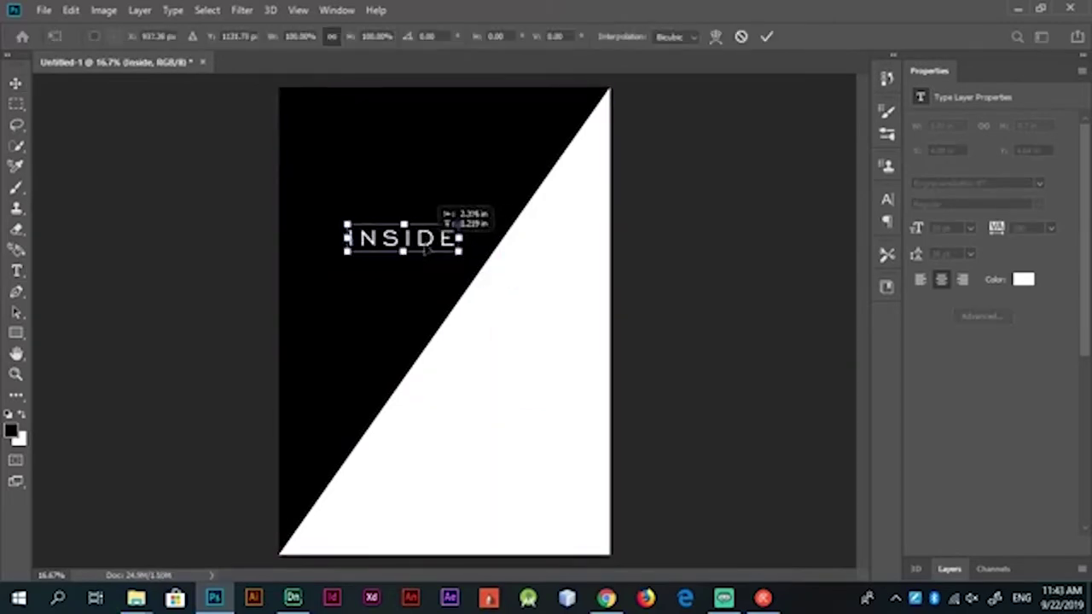
mouse_move(463, 251)
mouse_down()
mouse_move(485, 299)
mouse_move(456, 217)
mouse_up()
key(Return)
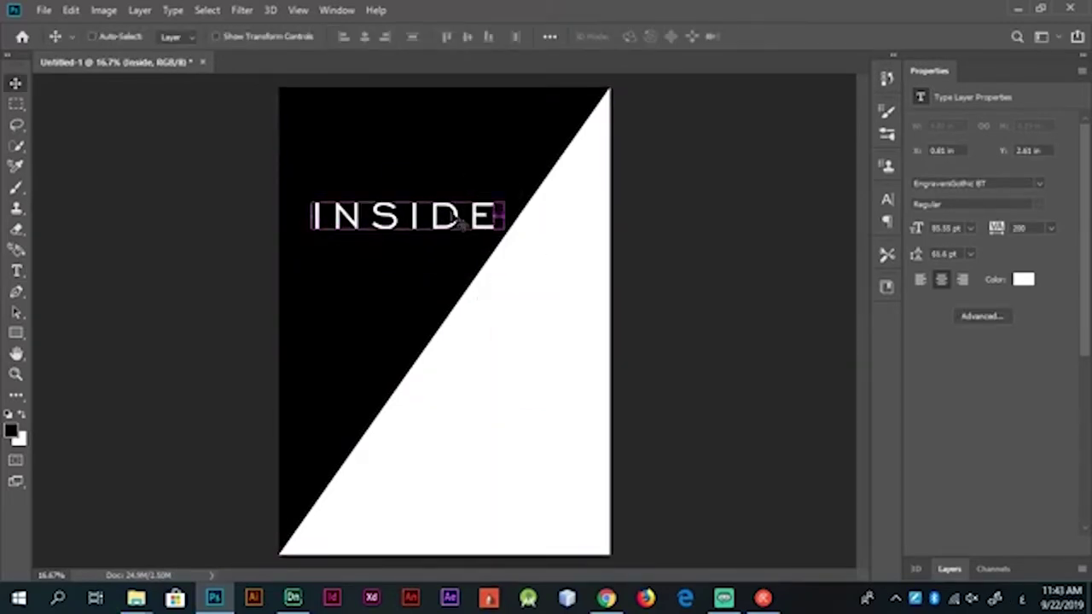
key(ctrl+j)
click(949, 569)
double_click(942, 434)
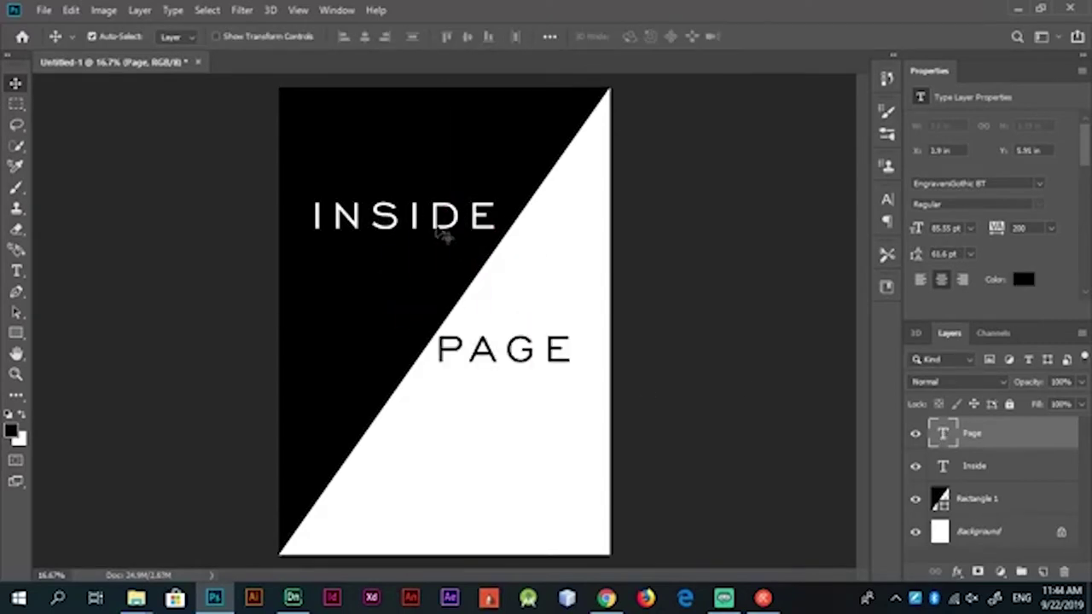
drag(443, 237, 481, 315)
Colour the DE letters of INSIDE black
click(887, 198)
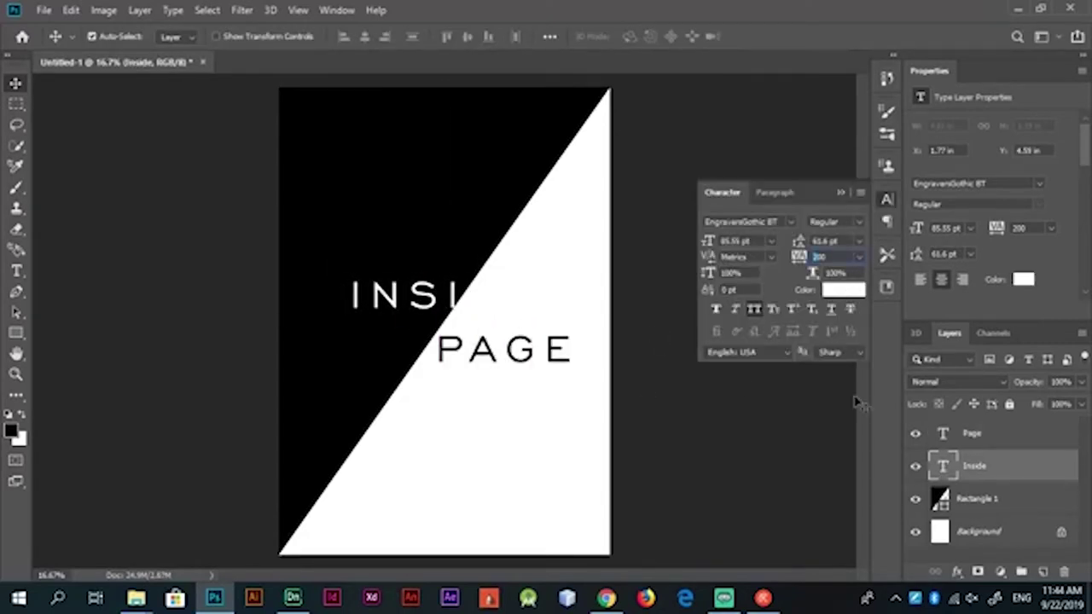
double_click(393, 294)
drag(467, 295, 546, 294)
click(843, 290)
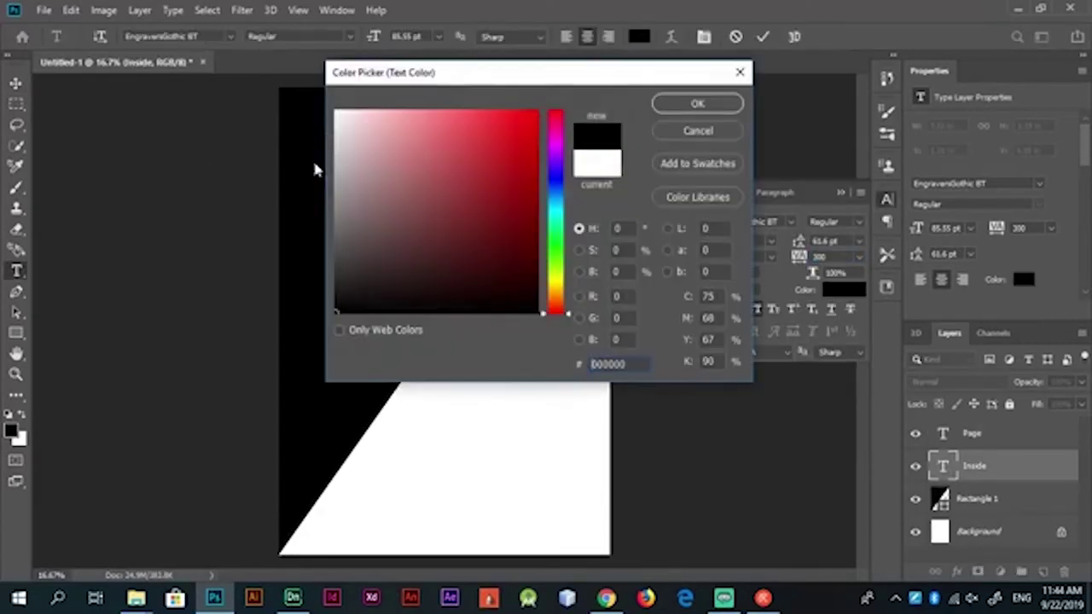
click(316, 165)
click(694, 102)
Move PAGE up beside INSIDE and shrink it
drag(503, 371, 537, 341)
key(ctrl+t)
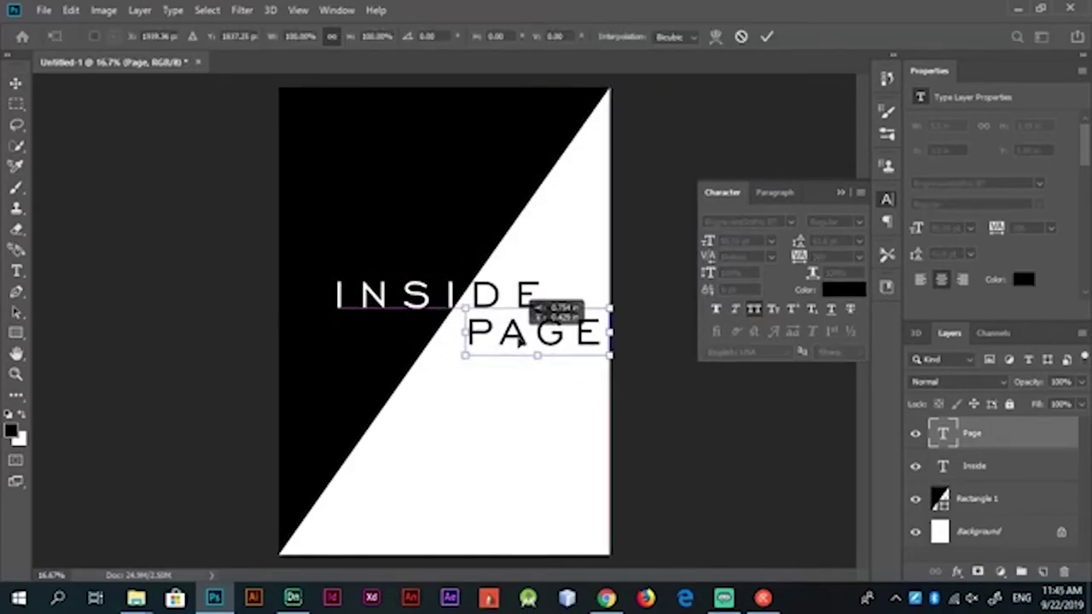
drag(607, 342, 541, 328)
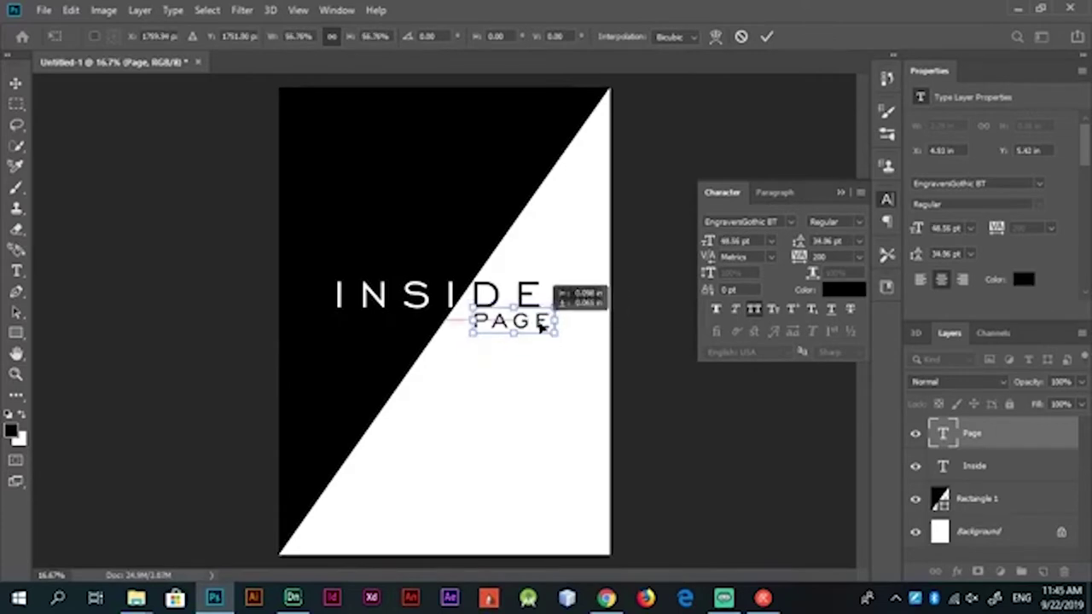
click(766, 35)
Make all of INSIDE white and set its blend mode to Difference
double_click(942, 465)
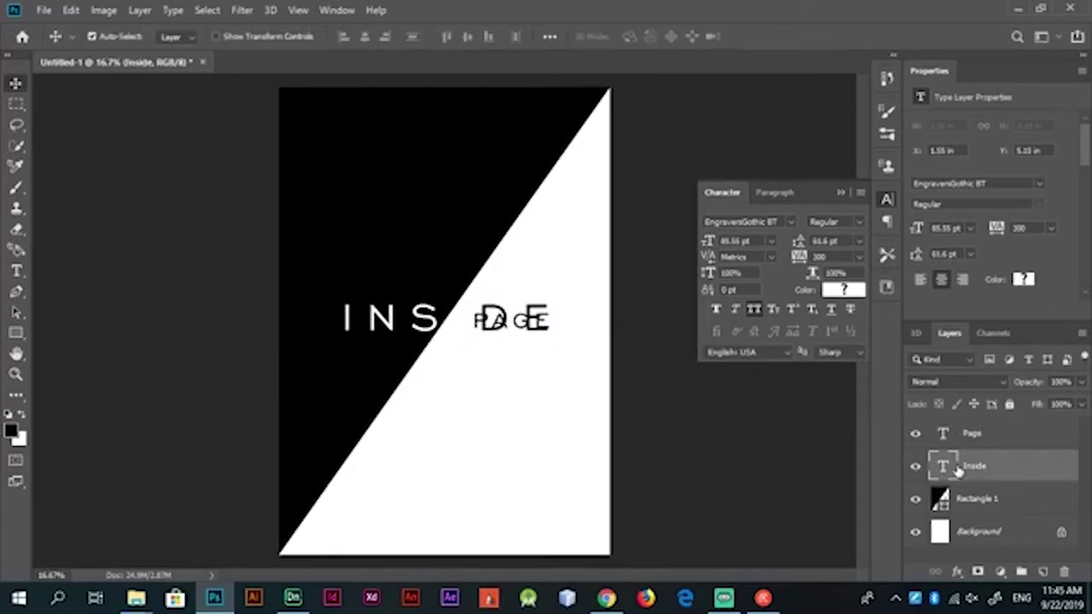
click(843, 290)
click(697, 103)
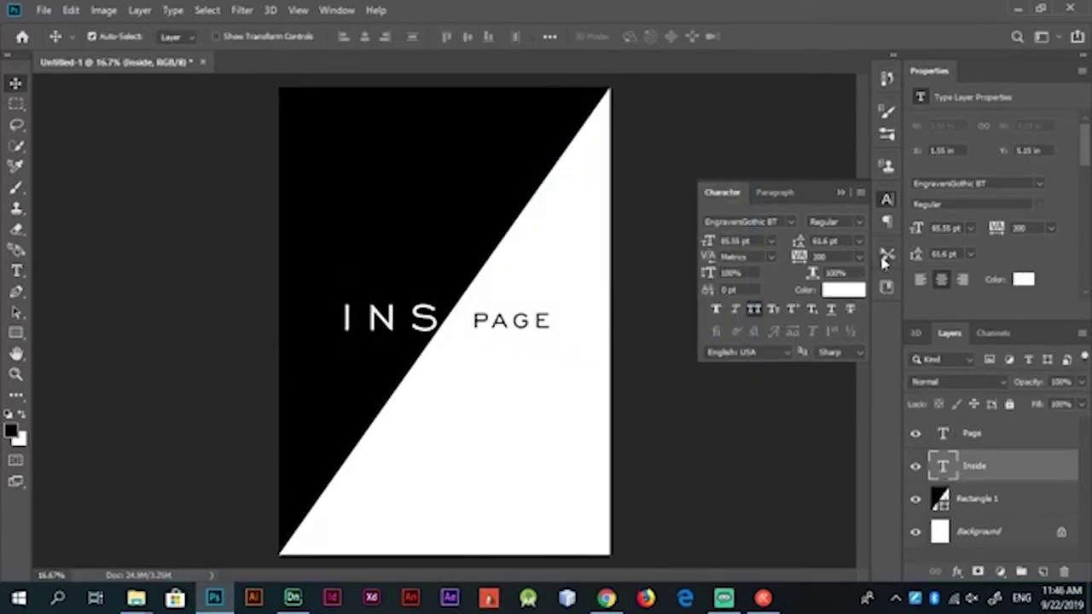
click(941, 382)
click(938, 478)
Resize PAGE slightly and place it below INSIDE
click(975, 439)
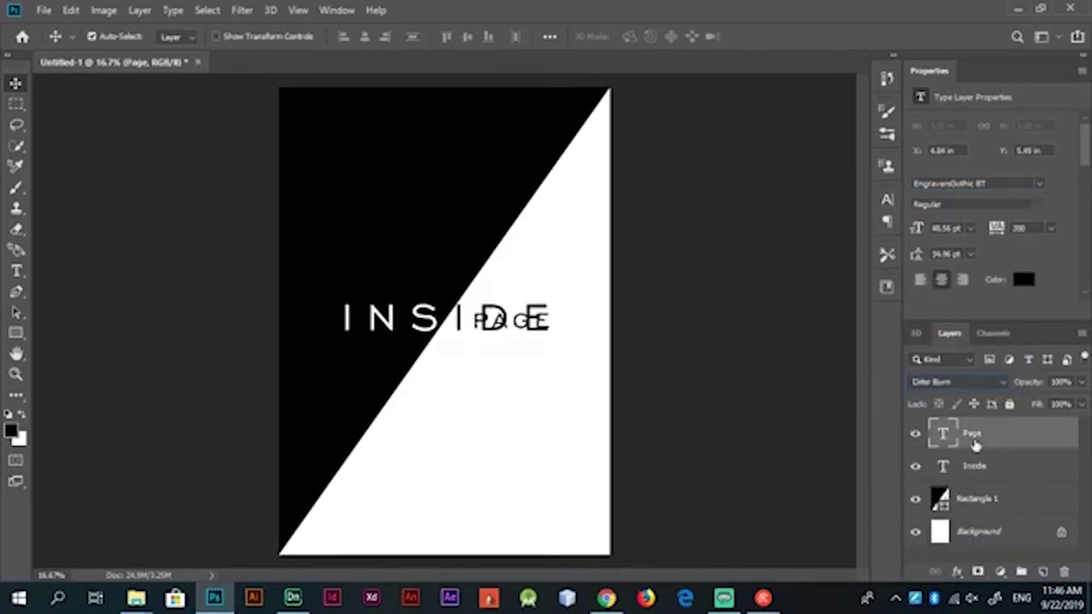
key(ctrl+t)
drag(551, 334, 571, 366)
key(Return)
Save the page as a JPEG named 'inside' in the Folder_Face folder
key(t)
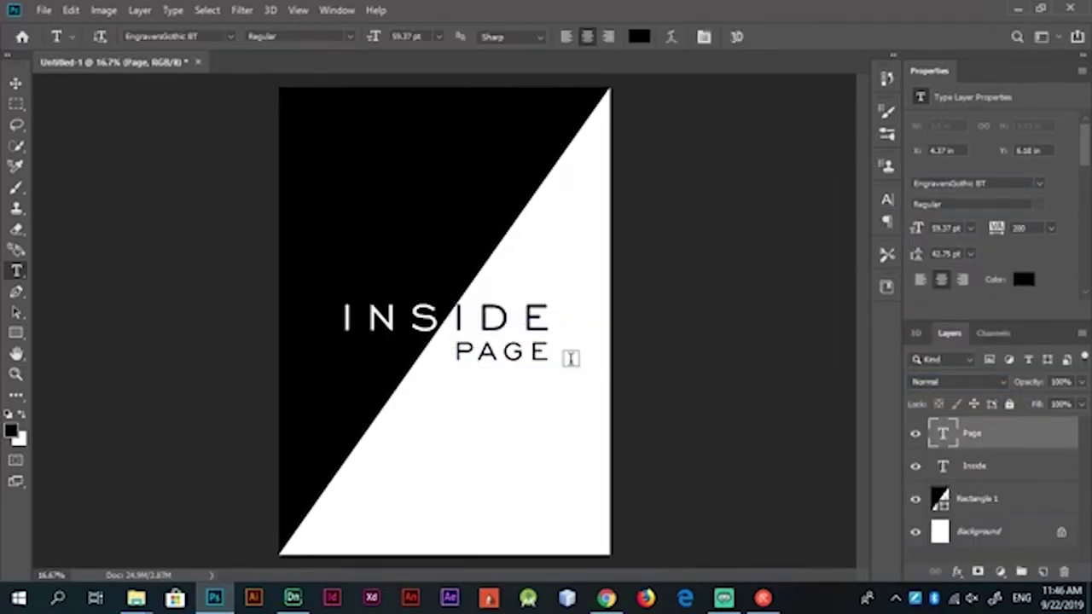
key(v)
key(ctrl+shift+s)
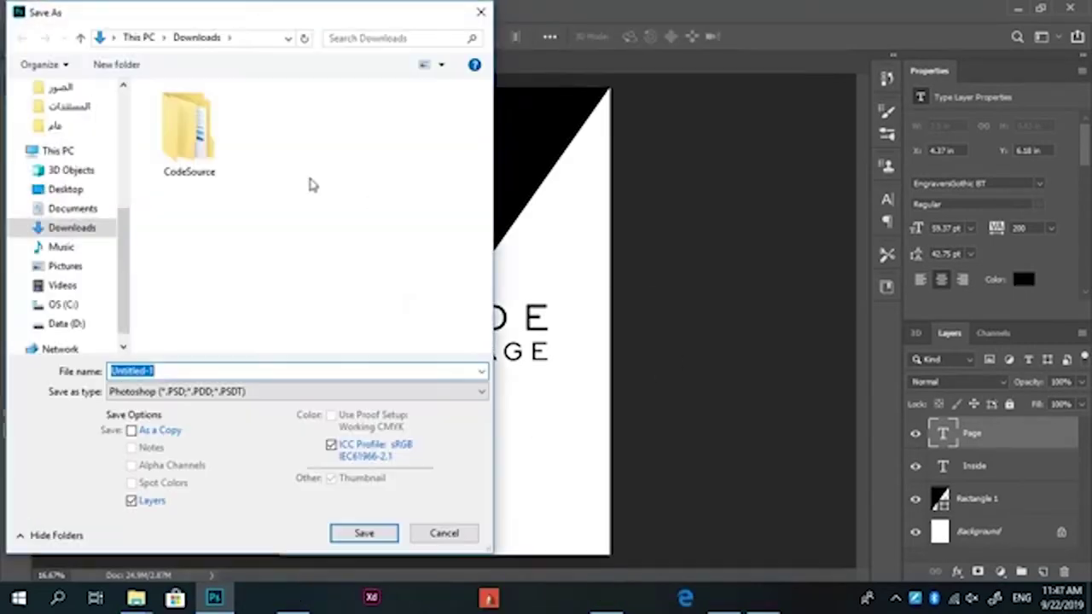
click(61, 115)
double_click(190, 134)
click(294, 391)
click(220, 232)
text(inside_pag)
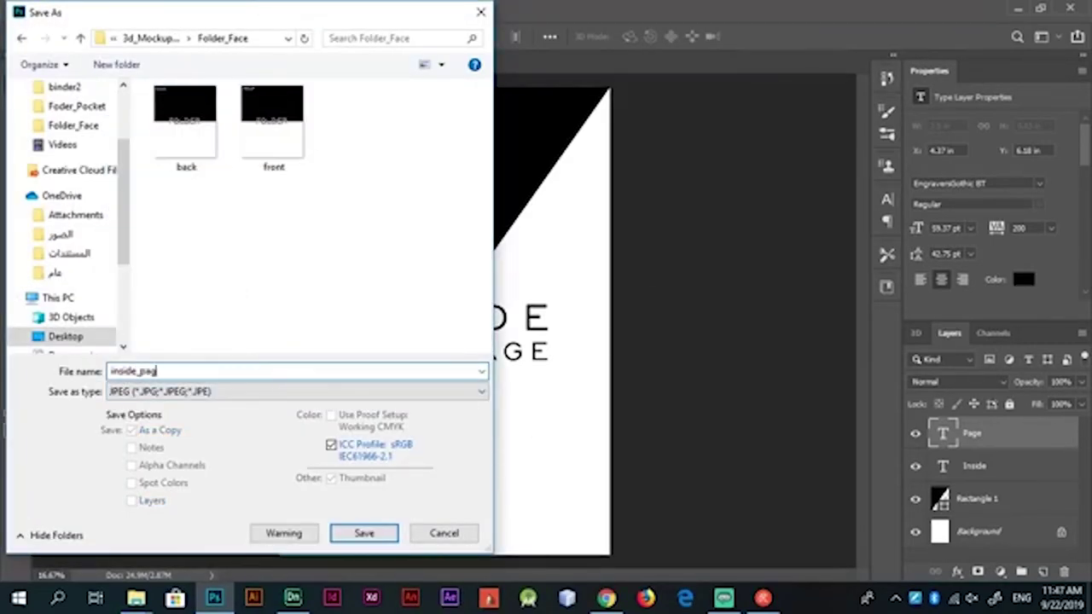
text(e)
key(Return)
key(Return)
click(199, 63)
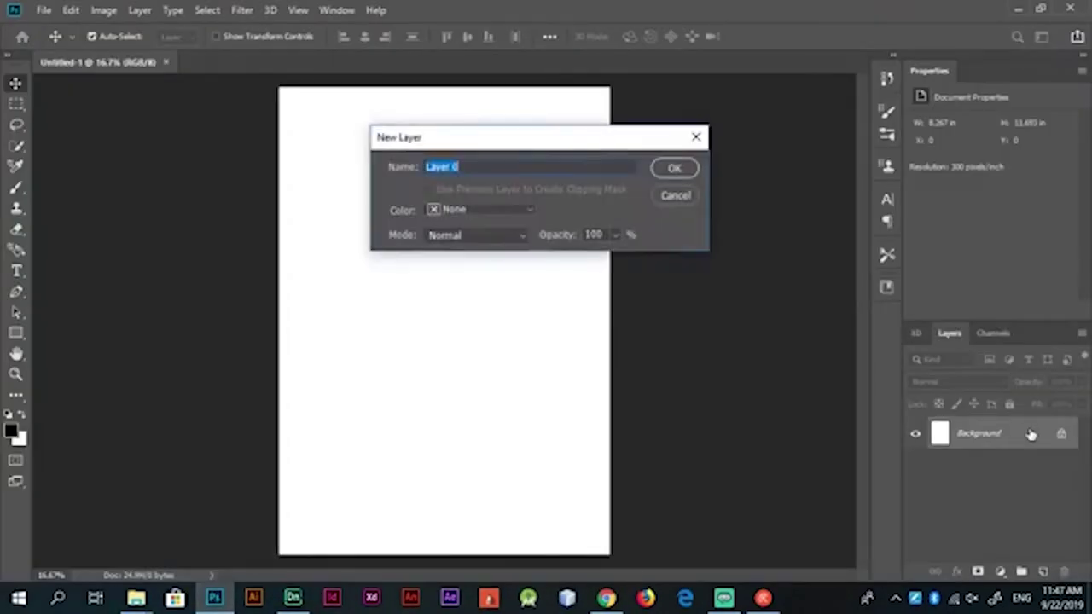
Convert the background to Layer 0 and extrude it into a 0.01 cm-deep 3D plane
key(Return)
right_click(1030, 435)
click(270, 10)
click(270, 11)
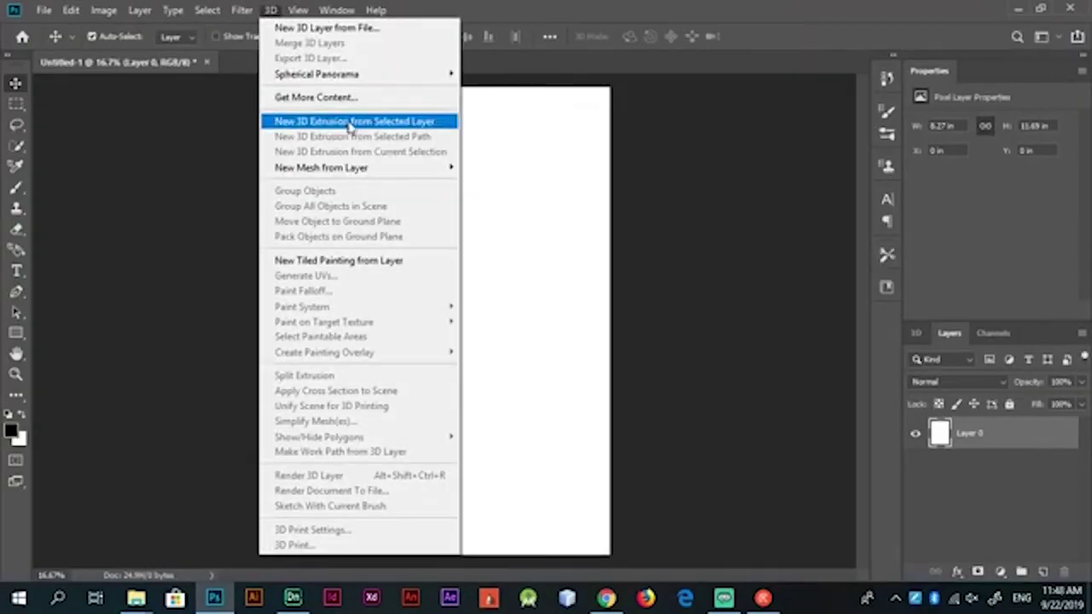
click(349, 118)
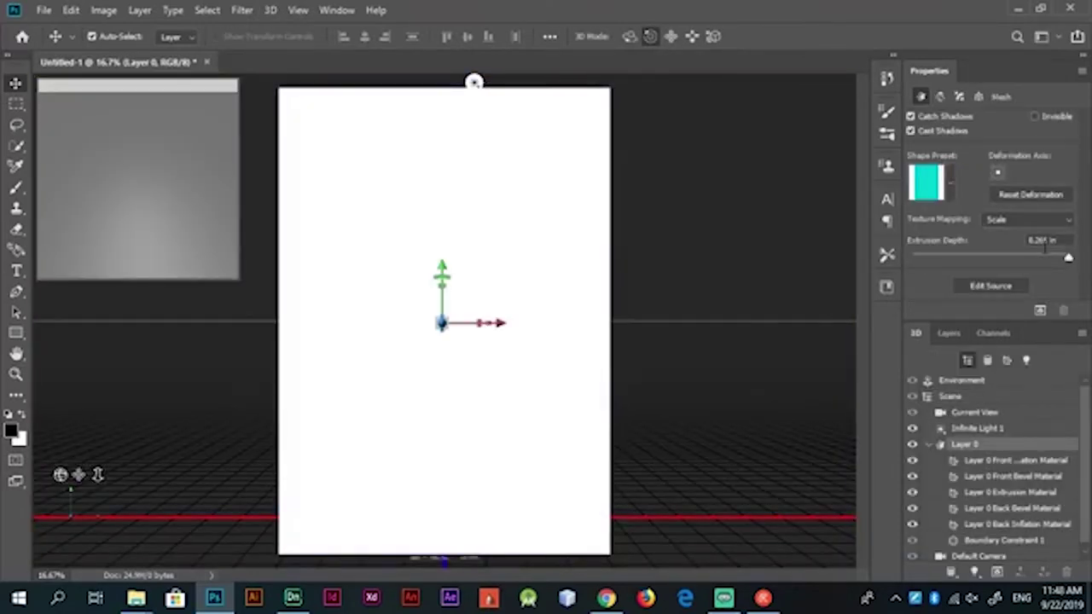
double_click(1039, 242)
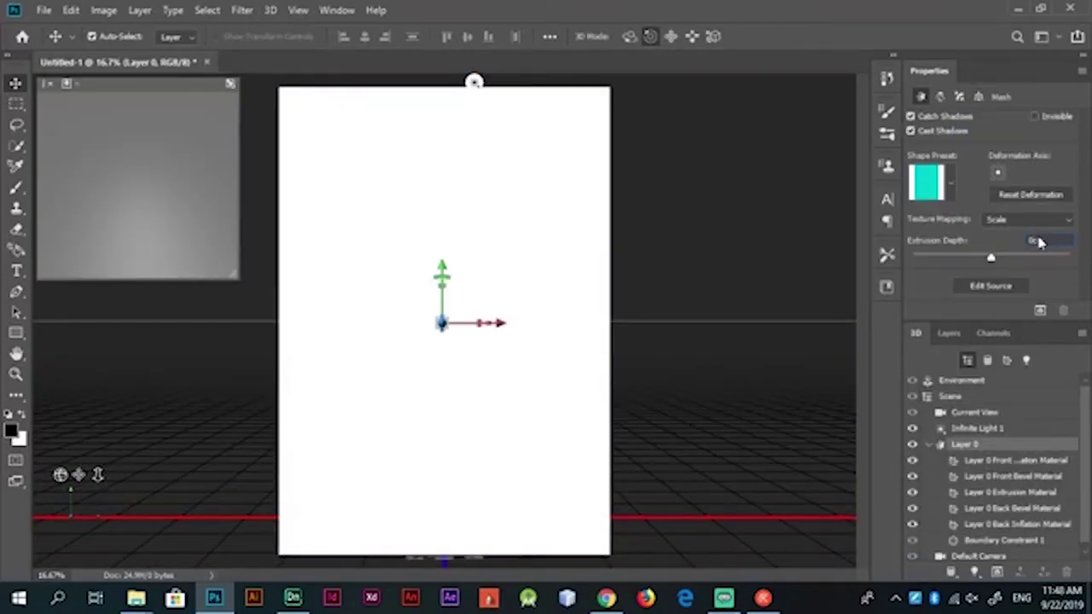
key(Return)
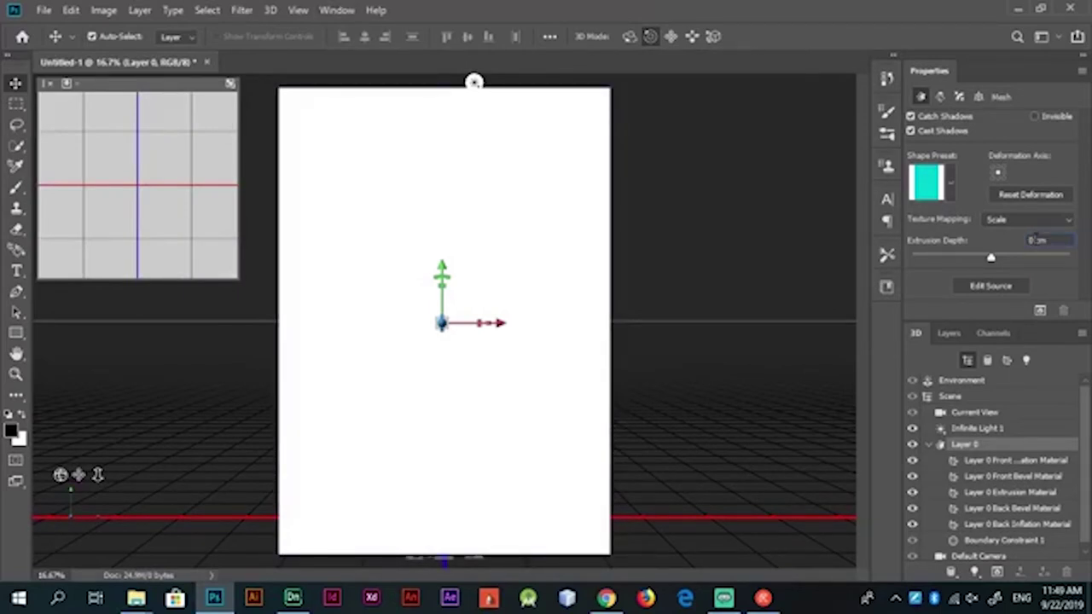
key(ctrl+shift+s)
Create an Inside_Page folder and save and export the page there as Inside_page
click(158, 38)
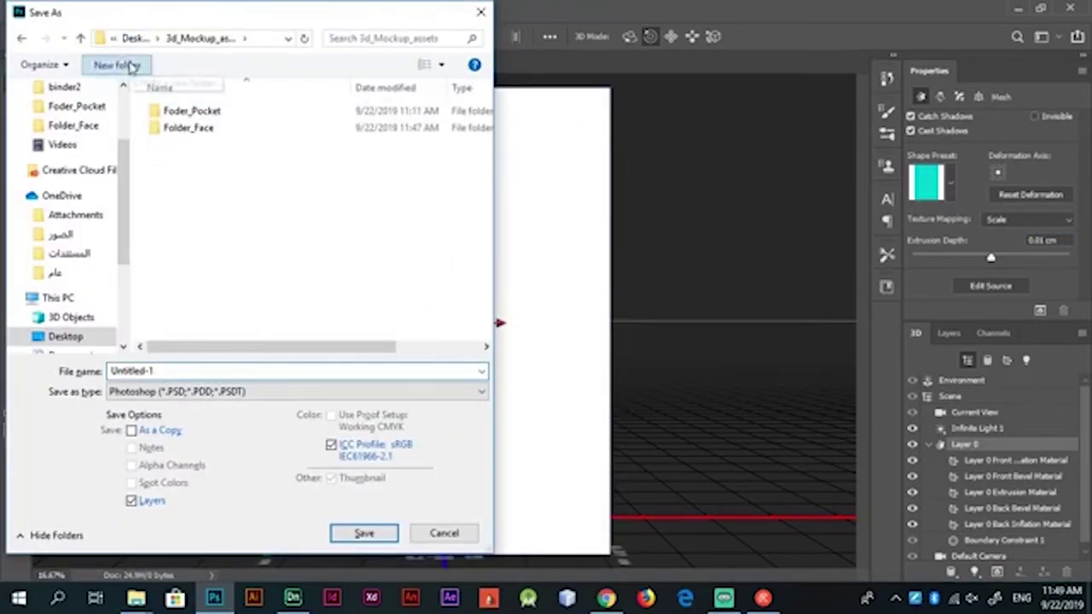
click(116, 63)
text(Inside_Page)
key(Return)
key(Return)
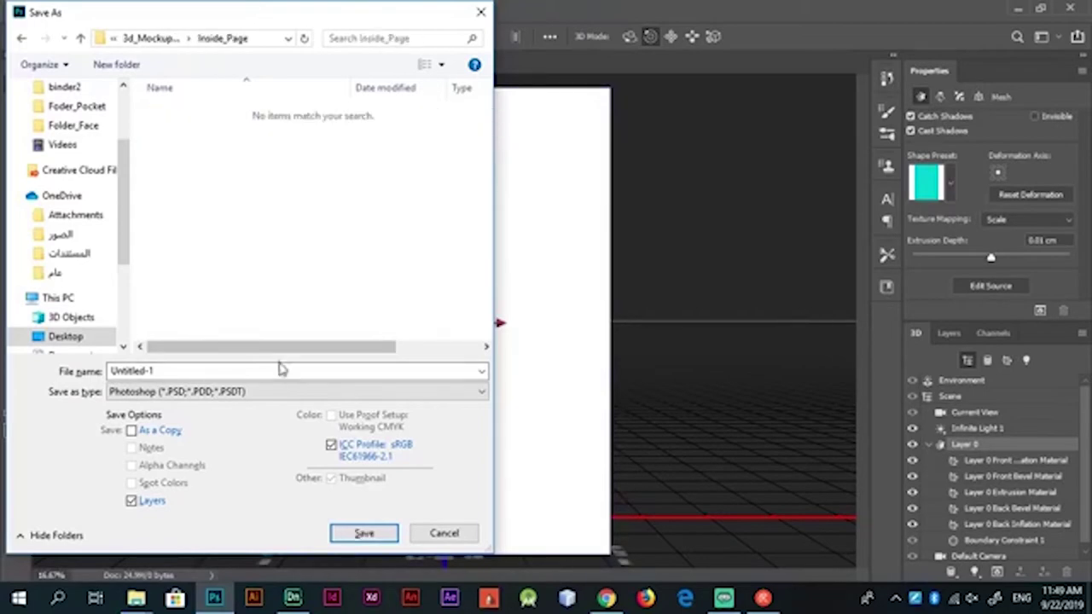
double_click(281, 371)
text(Inside_page)
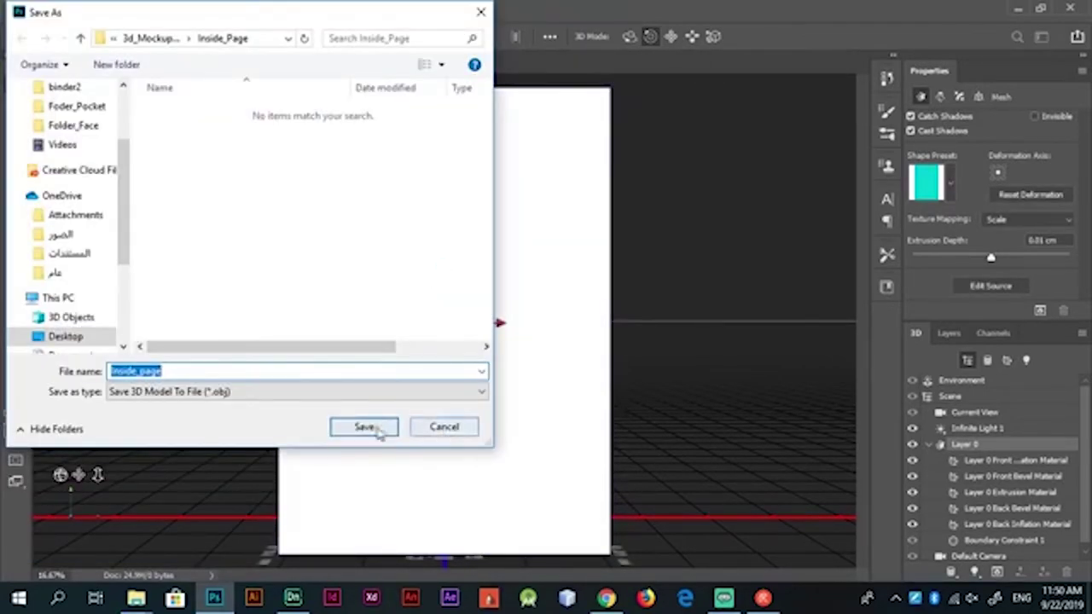
click(364, 427)
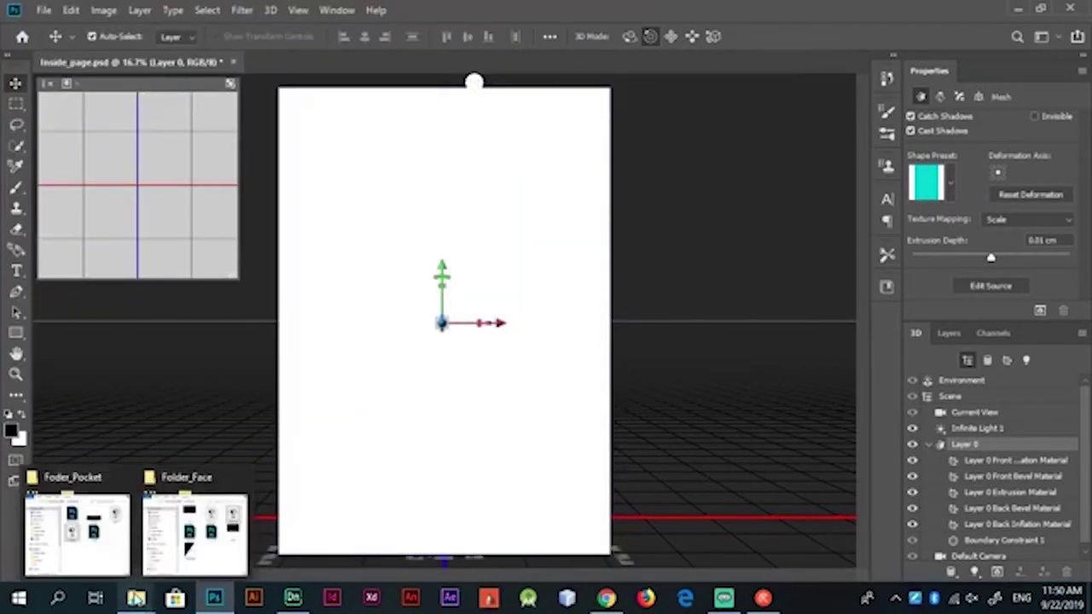
Delete the extra exported files, keeping four, and drag Inside_page OBJ into Dimension
double_click(638, 203)
click(648, 183)
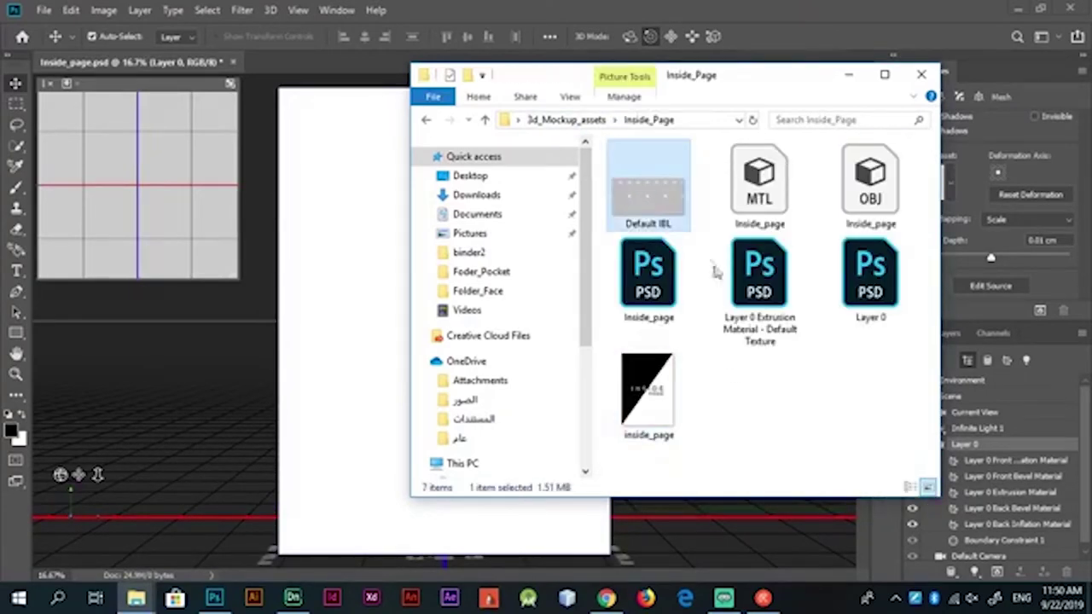
ctrl+click(757, 277)
ctrl+click(870, 277)
key(Delete)
drag(870, 192, 236, 555)
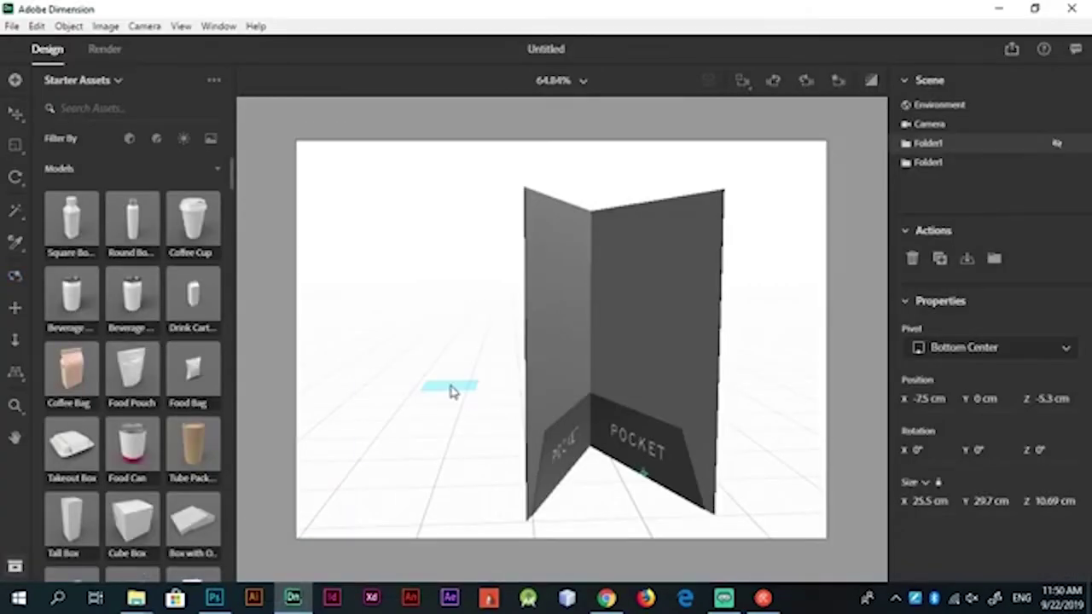
Drop the Inside_page model into the scene and move it over to the folder
drag(451, 391, 452, 392)
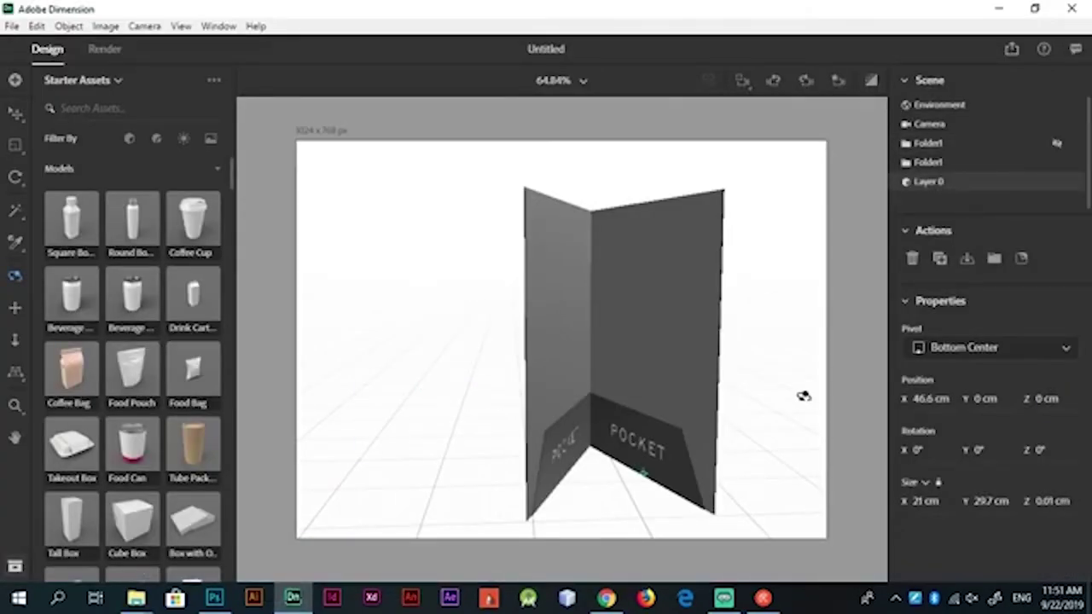
drag(560, 341, 707, 419)
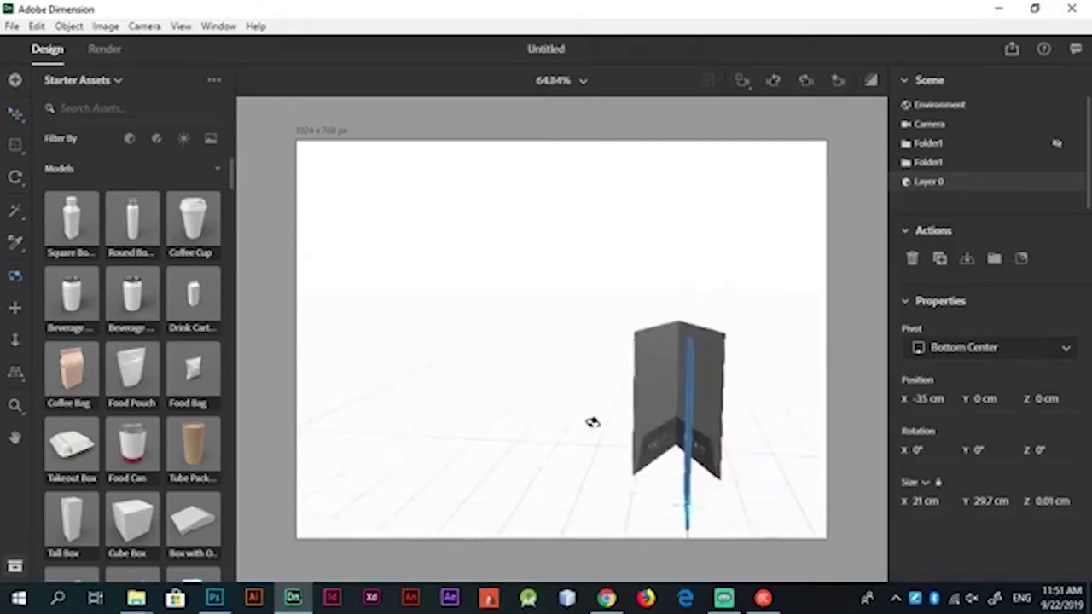
mouse_move(591, 422)
mouse_down()
mouse_move(673, 378)
mouse_move(946, 367)
mouse_up()
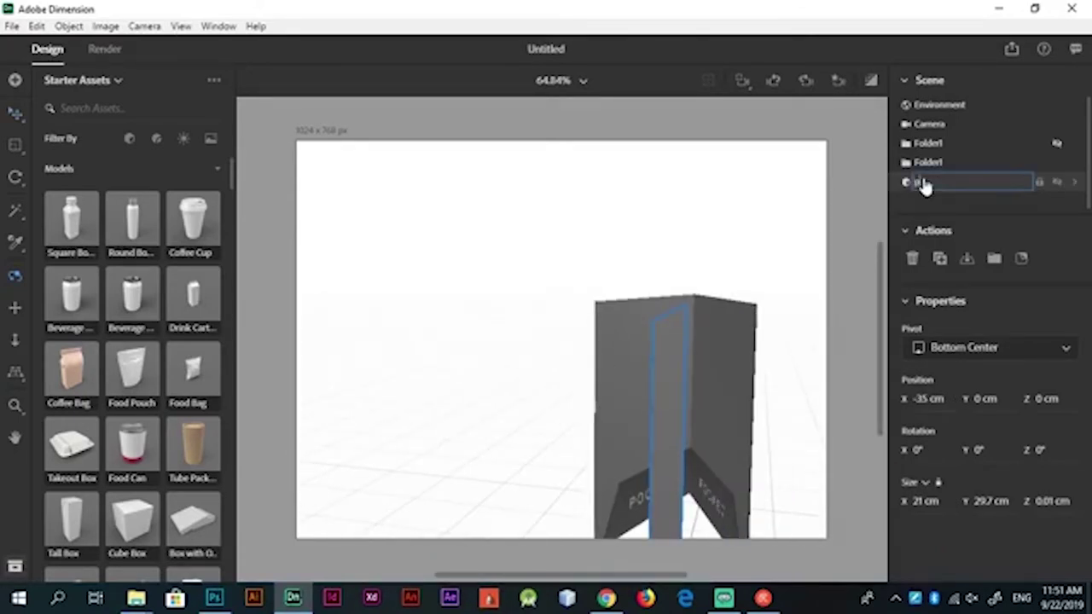
scroll(925, 186, down, 2)
scroll(946, 188, down, 2)
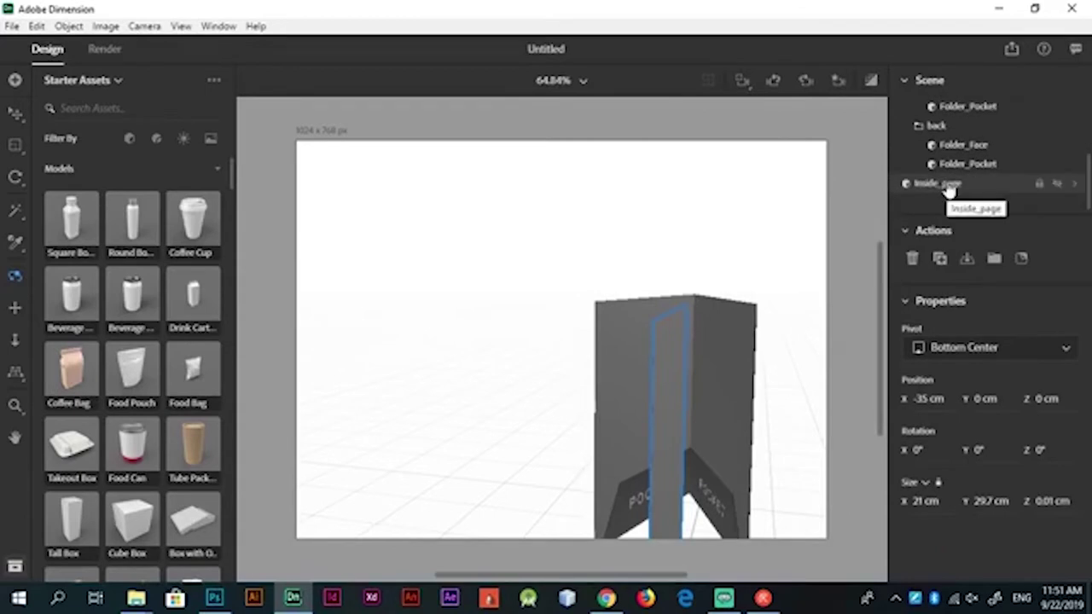
scroll(951, 162, up, 1)
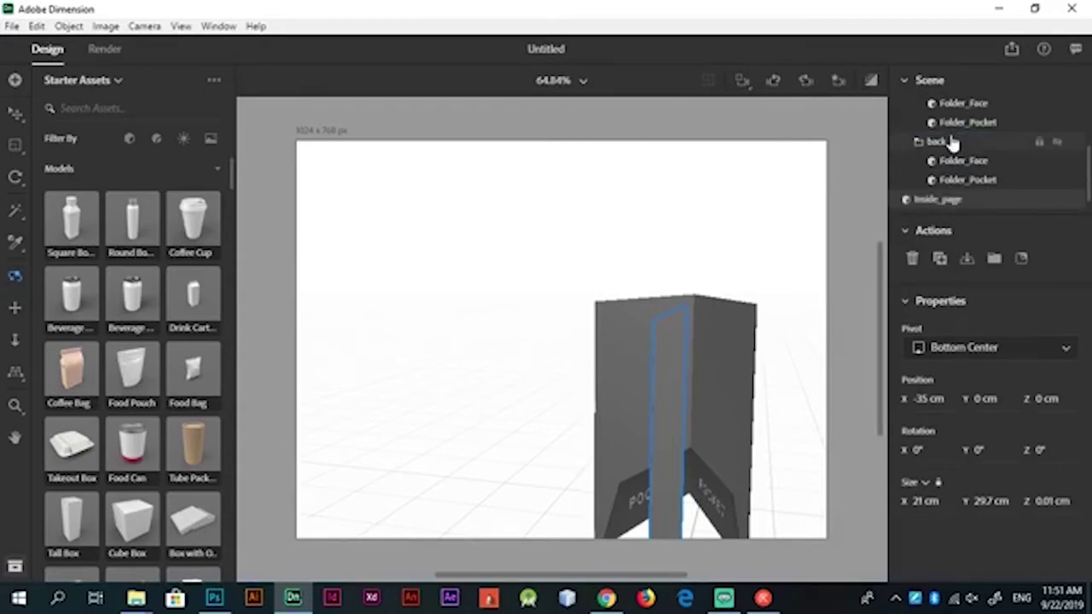
scroll(952, 144, up, 2)
Move the Inside_page sheet into the front folder group at X position -7.8 cm
click(973, 139)
click(962, 120)
drag(961, 120, 793, 476)
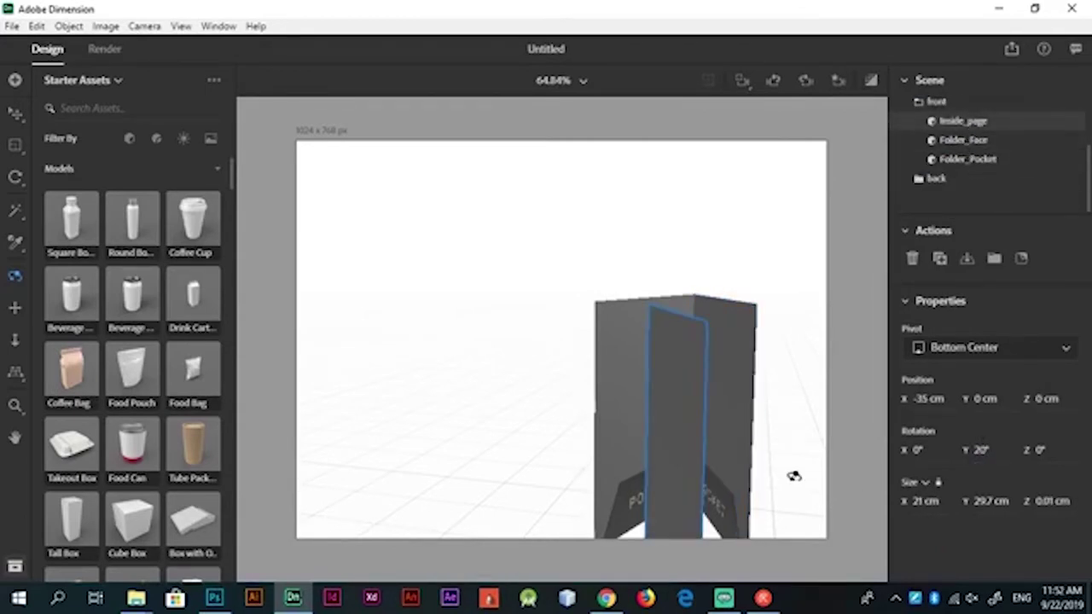
click(927, 398)
key(Return)
Push the Inside_page sheet deeper into the pocket and open its base colour material settings
drag(755, 438, 725, 512)
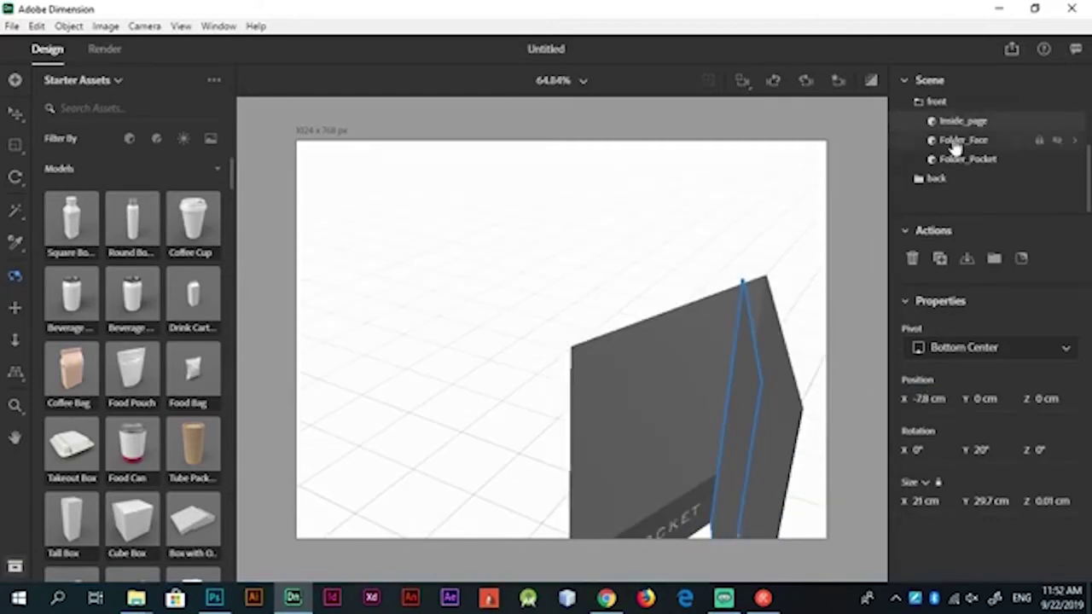
click(962, 120)
mouse_move(787, 293)
mouse_down()
mouse_move(823, 467)
mouse_move(819, 401)
mouse_up()
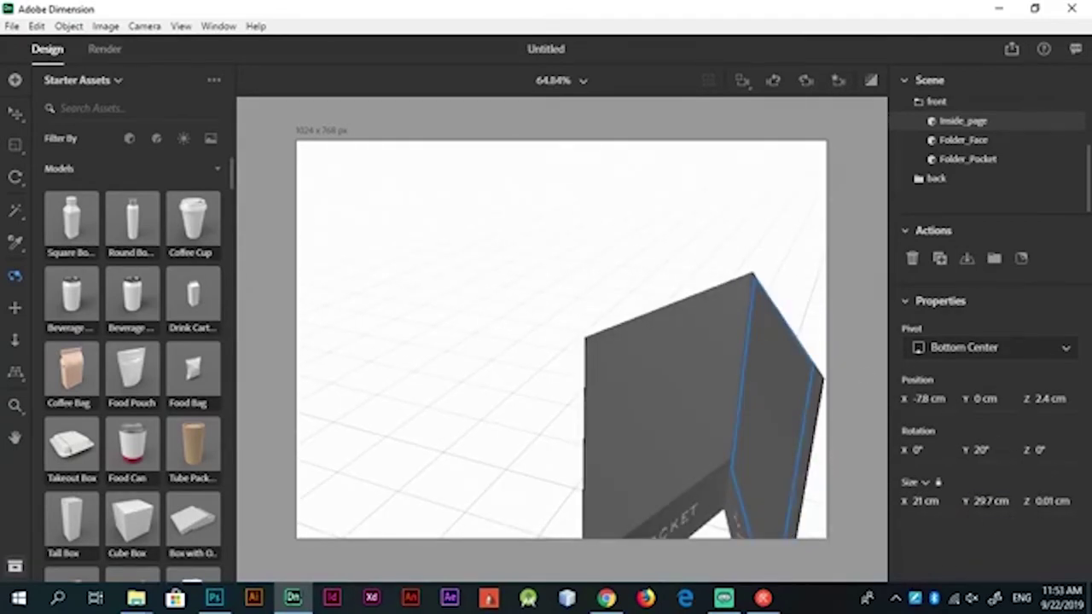
drag(797, 272, 853, 256)
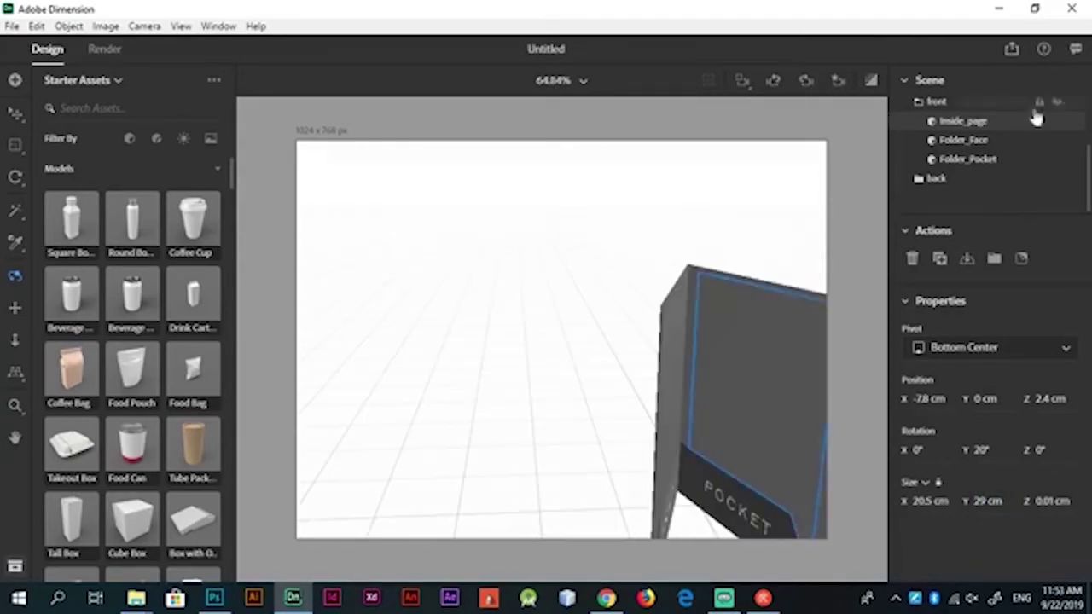
click(1040, 102)
click(1068, 332)
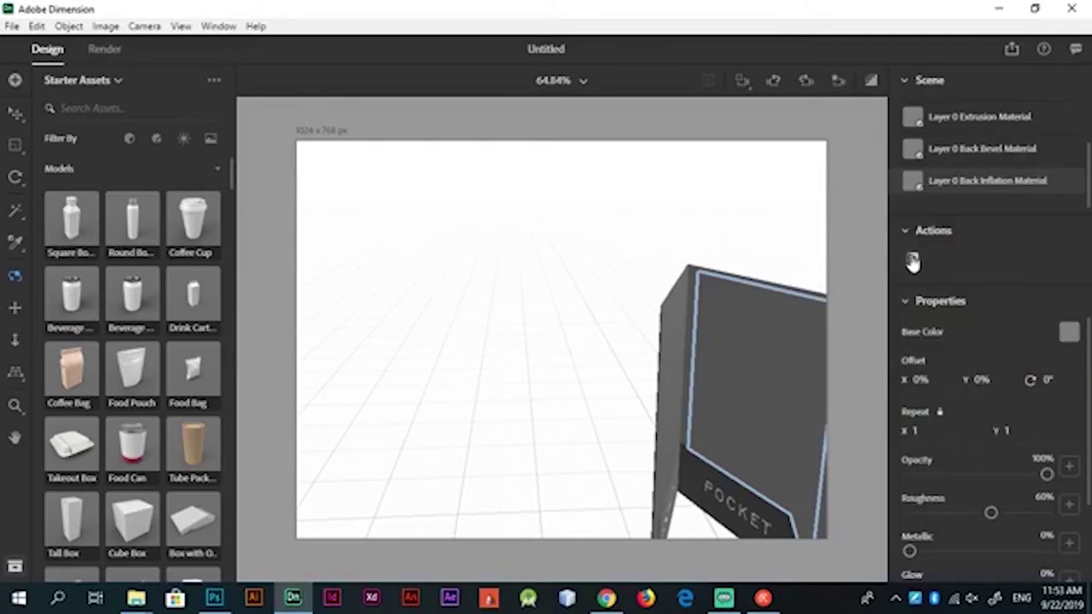
Place the INSIDE PAGE image on the sheet so it fills the whole sheet
click(913, 258)
click(947, 380)
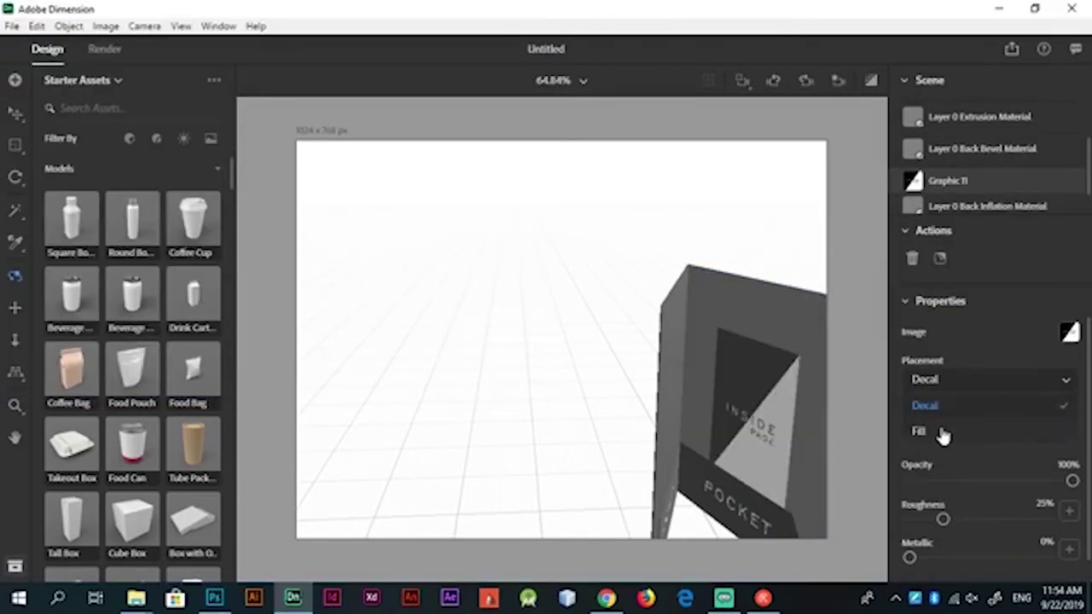
click(941, 430)
Slide the Inside_page sheet slightly along X inside the folder
key(v)
mouse_move(791, 417)
mouse_down()
mouse_move(847, 427)
mouse_move(871, 414)
mouse_up()
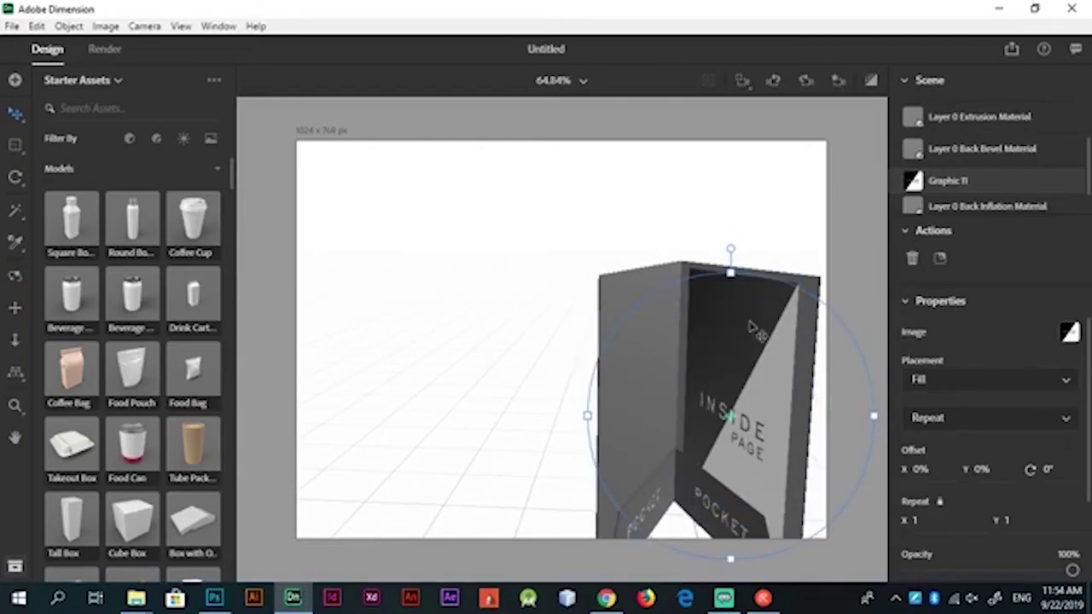
click(815, 281)
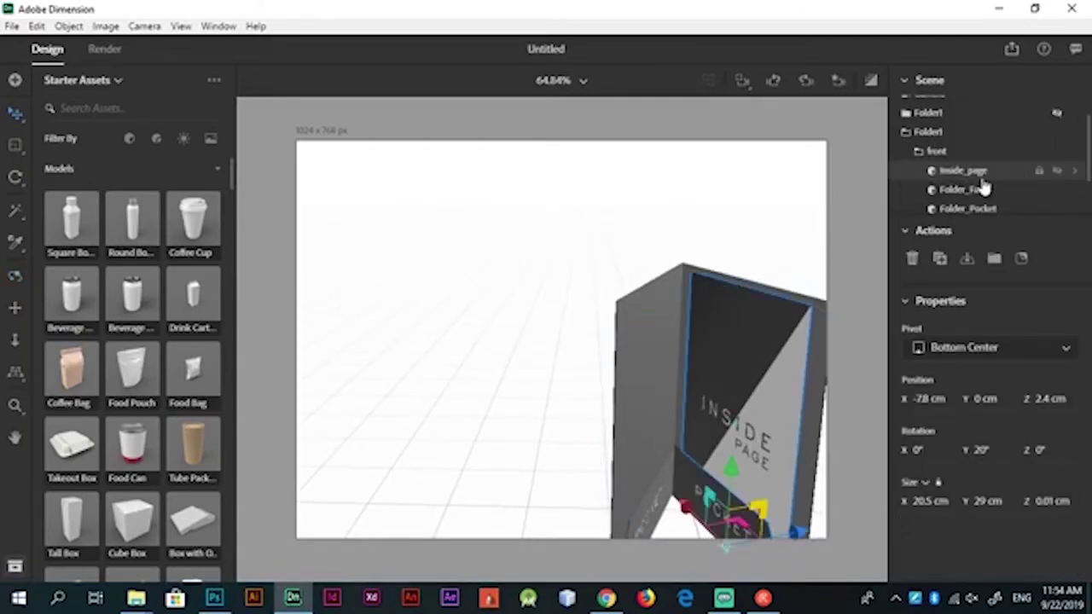
drag(683, 507, 641, 380)
Inspect the sheet, Folder_Face and front Folder_Pocket from side and front views
key(1)
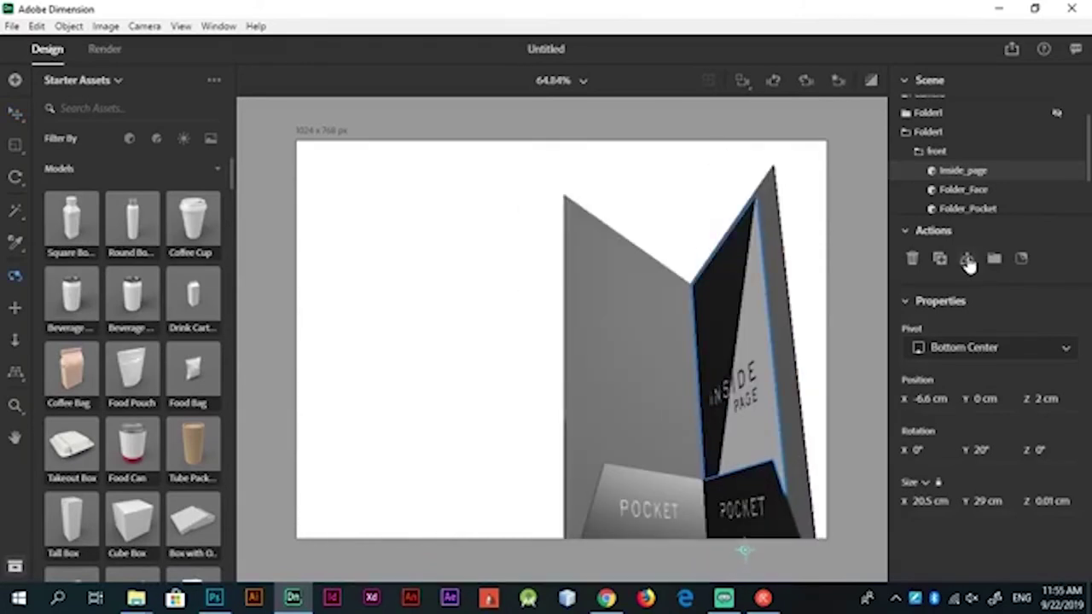
click(968, 191)
drag(867, 267, 766, 375)
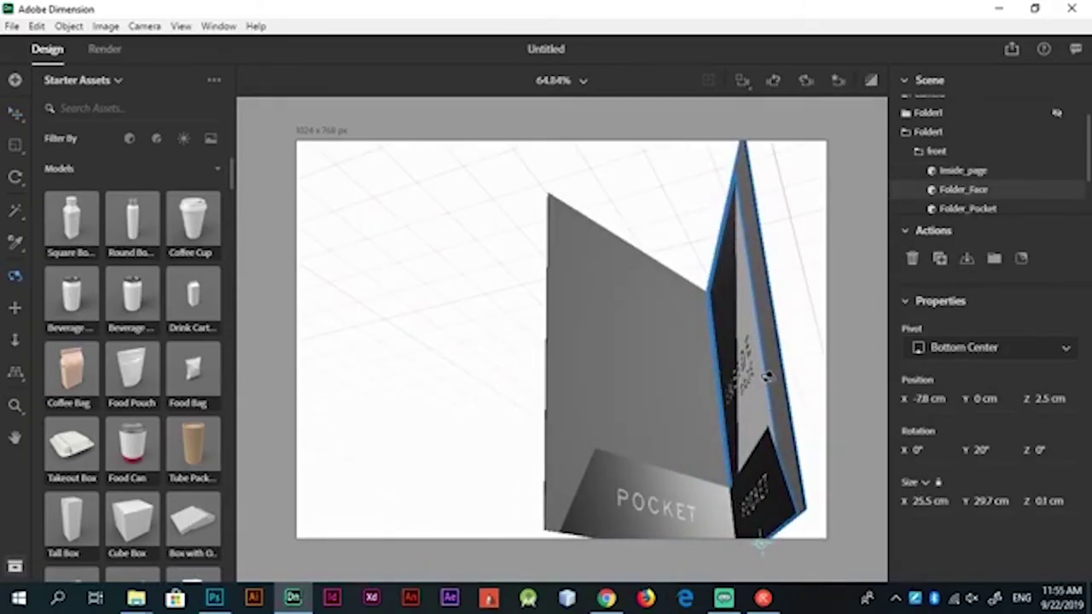
click(745, 294)
mouse_move(744, 294)
mouse_down()
mouse_move(804, 520)
mouse_move(845, 555)
mouse_move(753, 487)
mouse_up()
drag(770, 436, 894, 472)
mouse_move(961, 170)
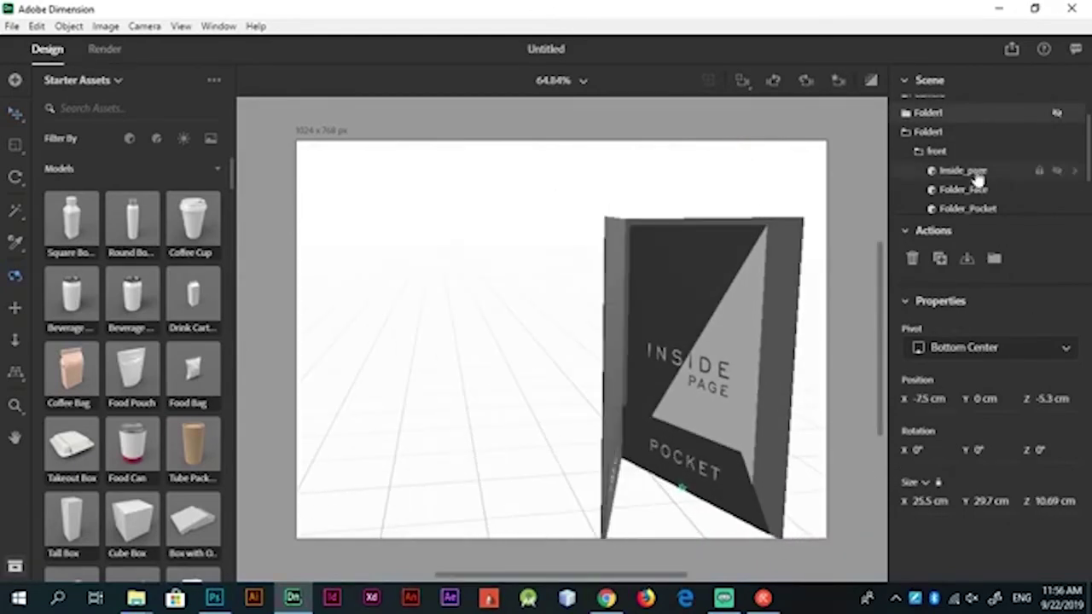
click(977, 173)
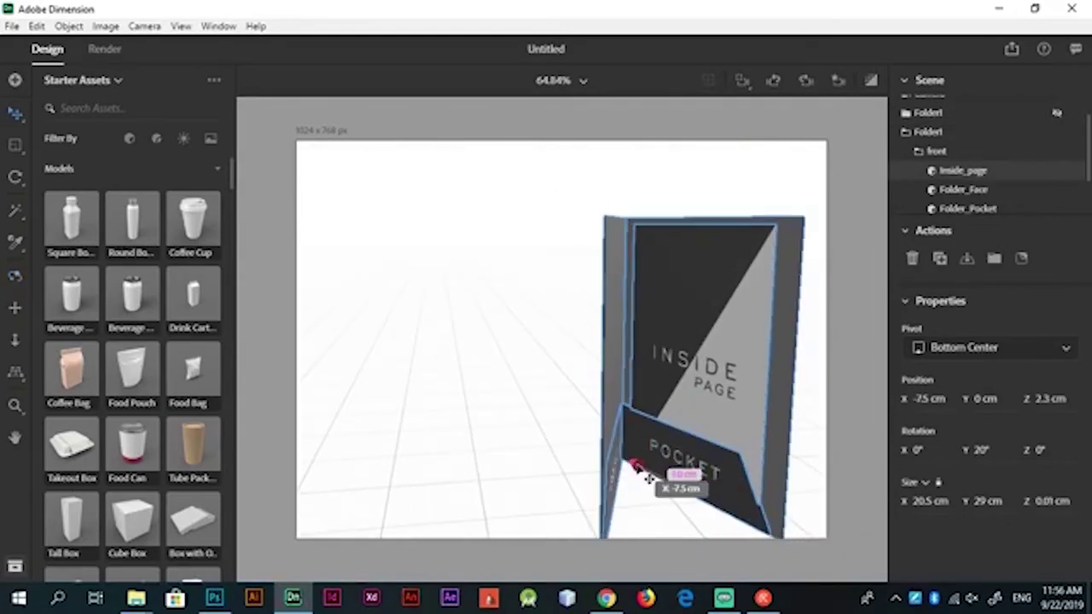
click(982, 189)
click(967, 208)
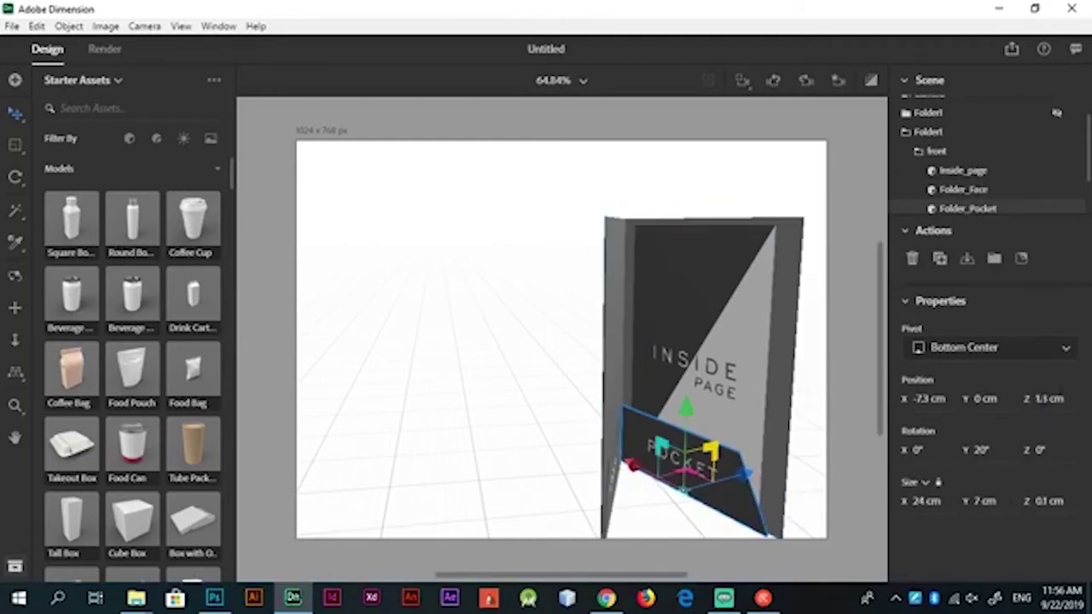
key(1)
mouse_move(767, 444)
mouse_down()
mouse_move(744, 456)
mouse_move(735, 435)
mouse_up()
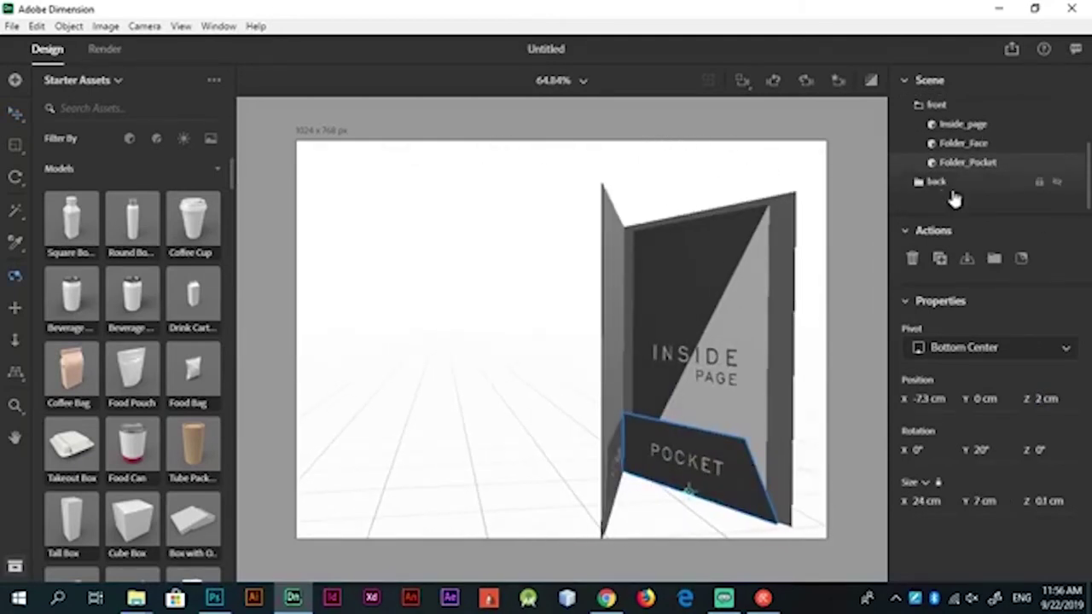
Select the back group's pocket panel, undo a stray change, then select the whole Folder1 group
click(735, 435)
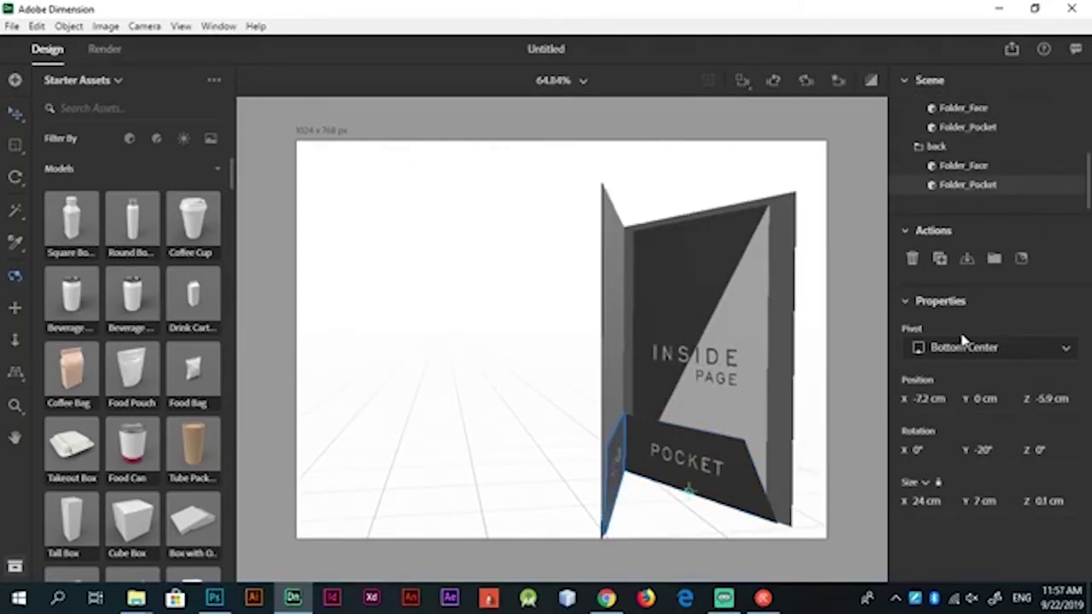
drag(701, 461, 1035, 407)
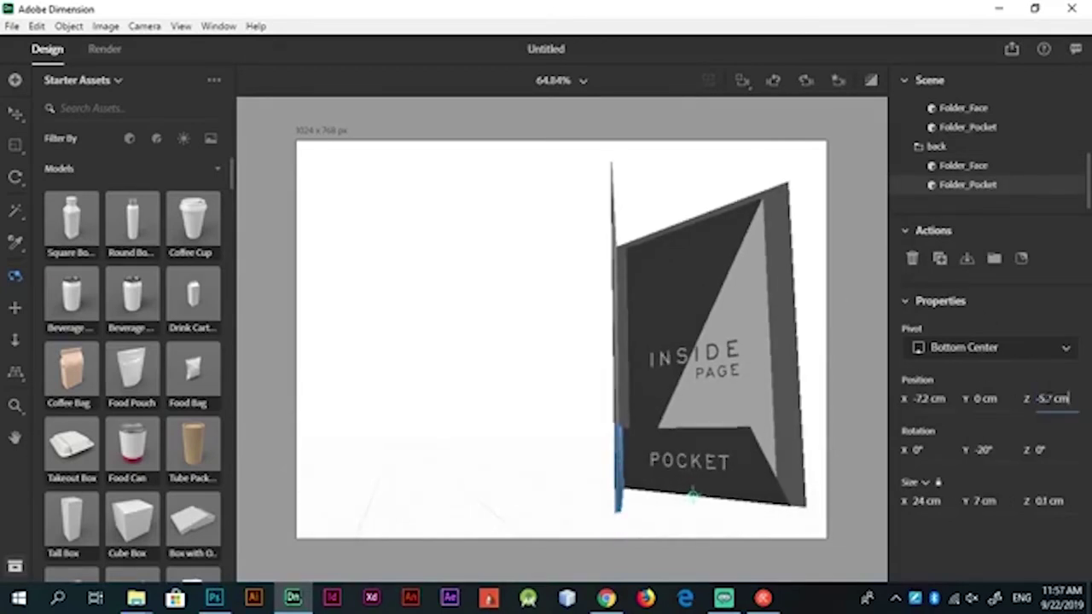
mouse_move(706, 464)
mouse_down()
mouse_move(663, 512)
mouse_move(614, 449)
mouse_up()
scroll(981, 162, up, 2)
click(967, 167)
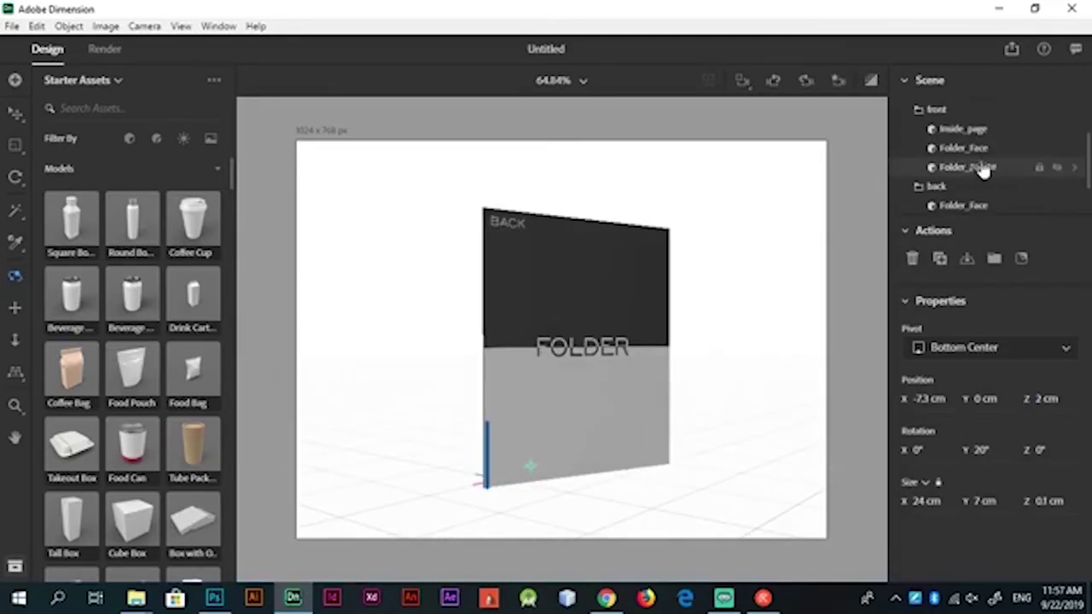
key(ctrl+z)
scroll(980, 153, up, 2)
click(948, 123)
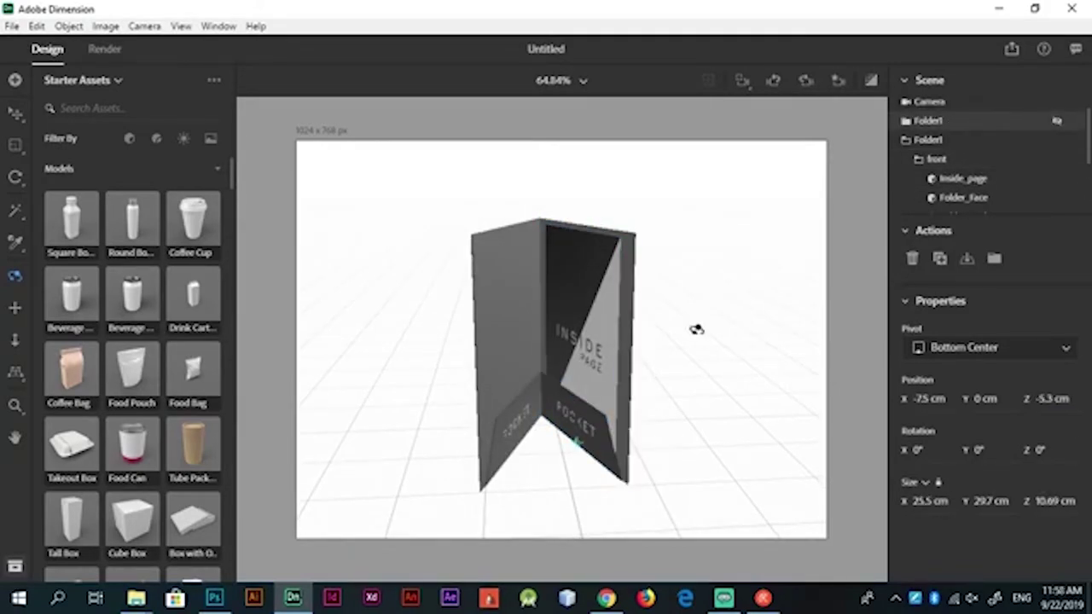
Select the Folder2 copy and enlarge the canvas to see both folders
click(926, 139)
click(907, 139)
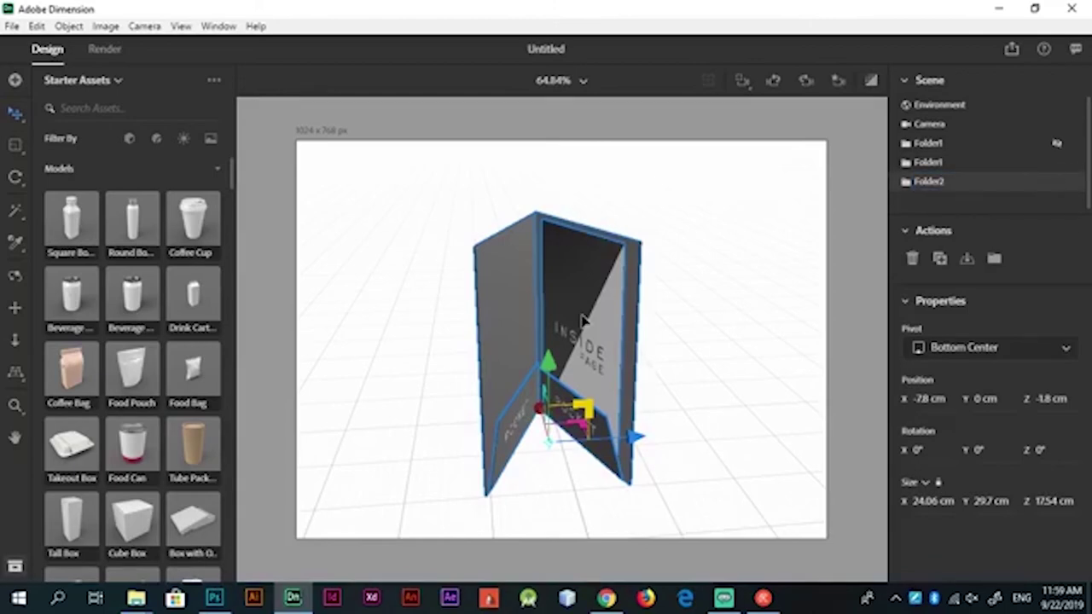
click(554, 80)
click(551, 139)
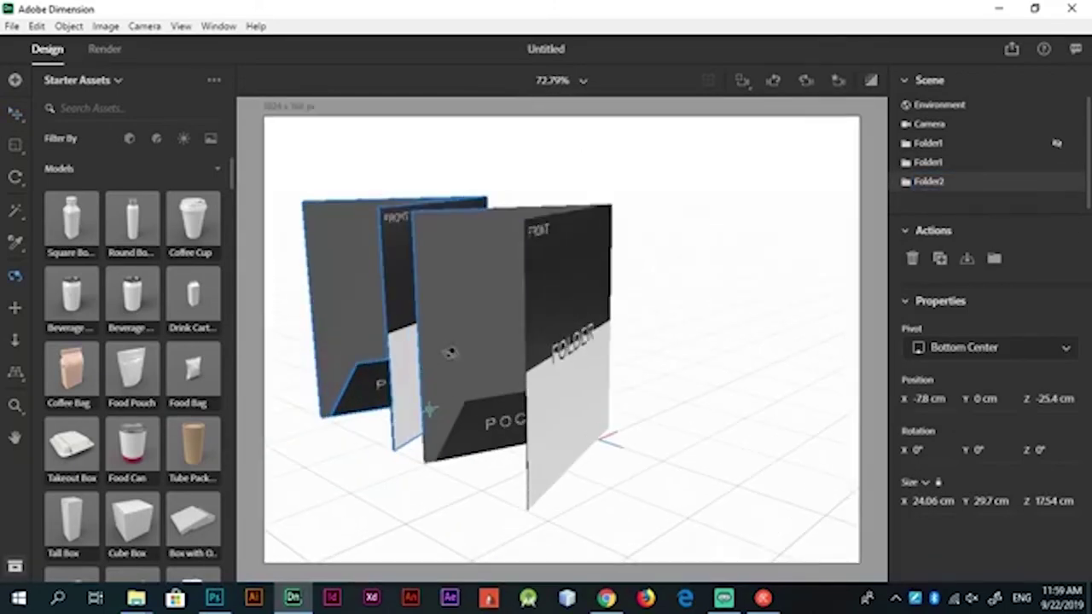
drag(450, 352, 563, 369)
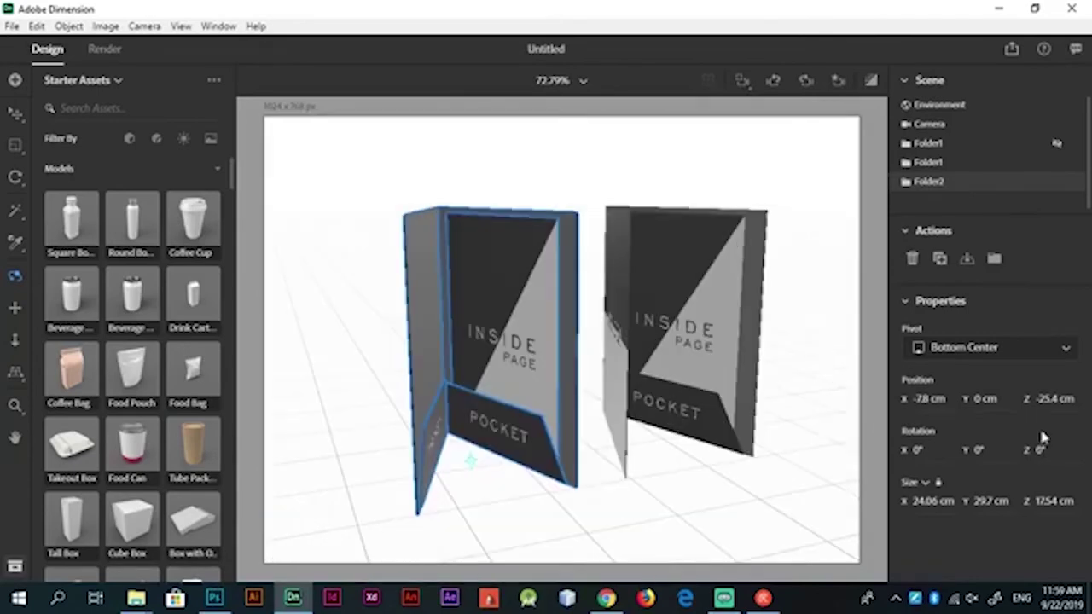
Tip the duplicate folder over by setting its X rotation to 180°
drag(917, 450, 905, 450)
text(180)
key(Return)
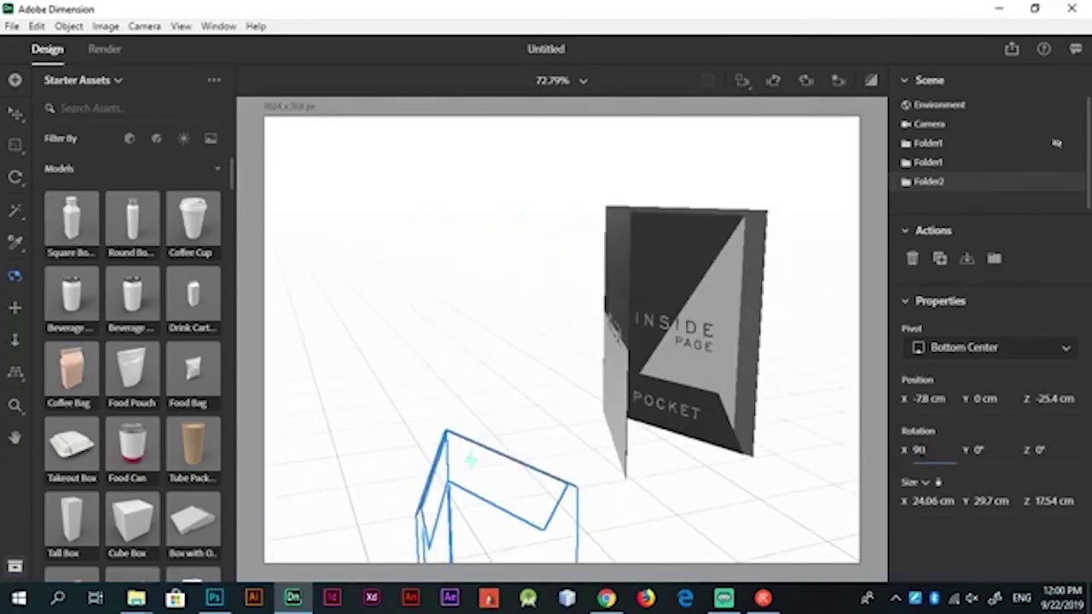
key(Return)
mouse_move(818, 358)
mouse_down()
mouse_move(694, 441)
mouse_move(755, 475)
mouse_move(733, 461)
mouse_up()
Set the duplicate folder's Y rotation to -90° and view it from above
key(v)
click(981, 450)
text(-90)
key(Return)
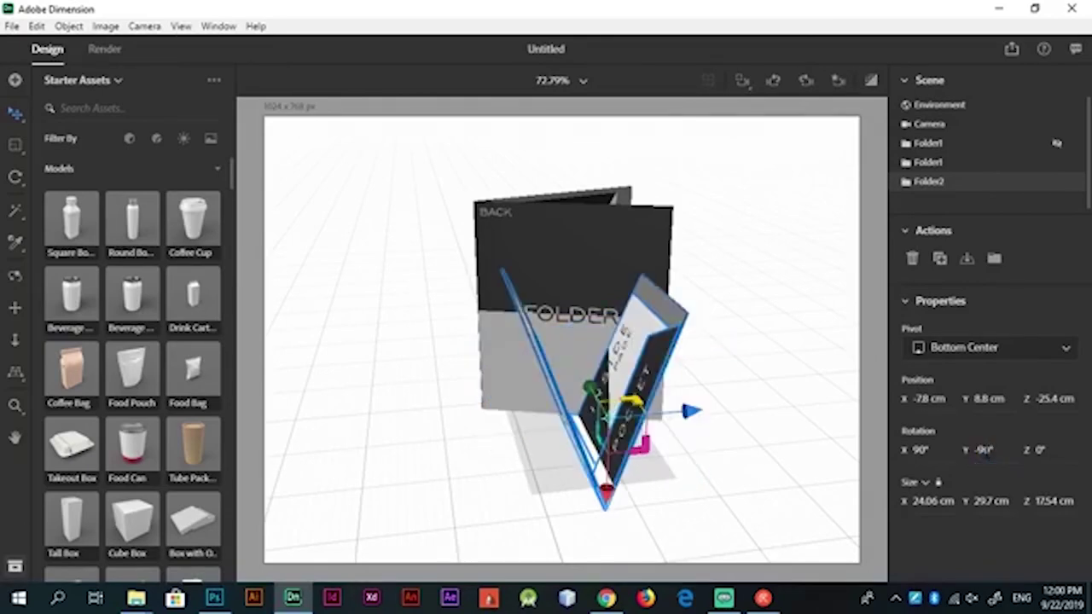
key(Return)
key(1)
drag(597, 341, 589, 366)
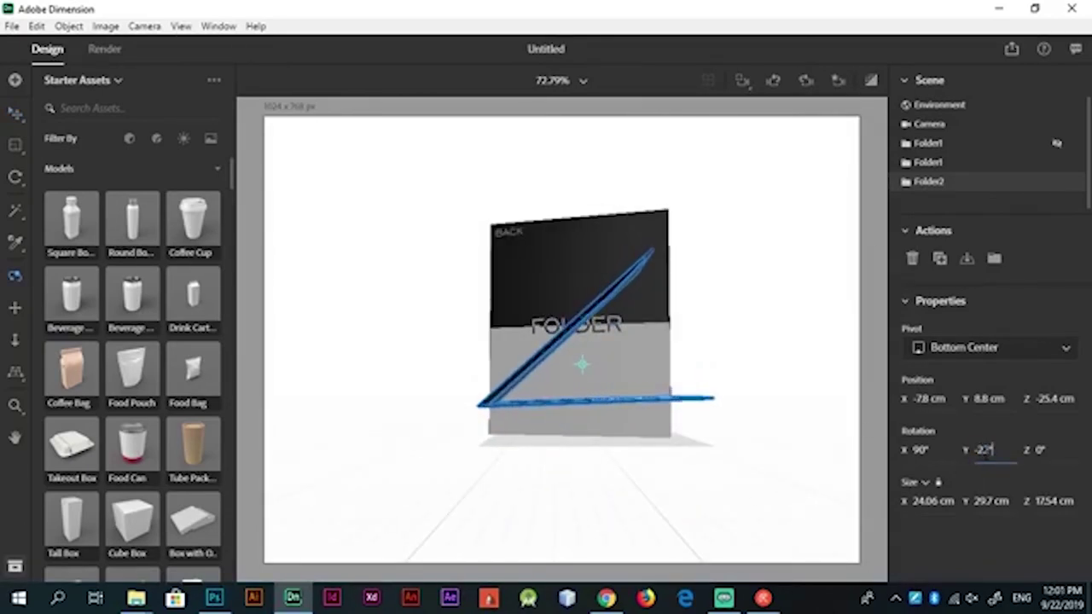
mouse_move(848, 449)
mouse_down()
mouse_move(707, 406)
mouse_move(541, 486)
mouse_move(428, 446)
mouse_move(597, 471)
mouse_up()
Undo the recent rotation changes to restore the flat folder's earlier pose
key(ctrl+z)
key(ctrl+z)
key(ctrl+z)
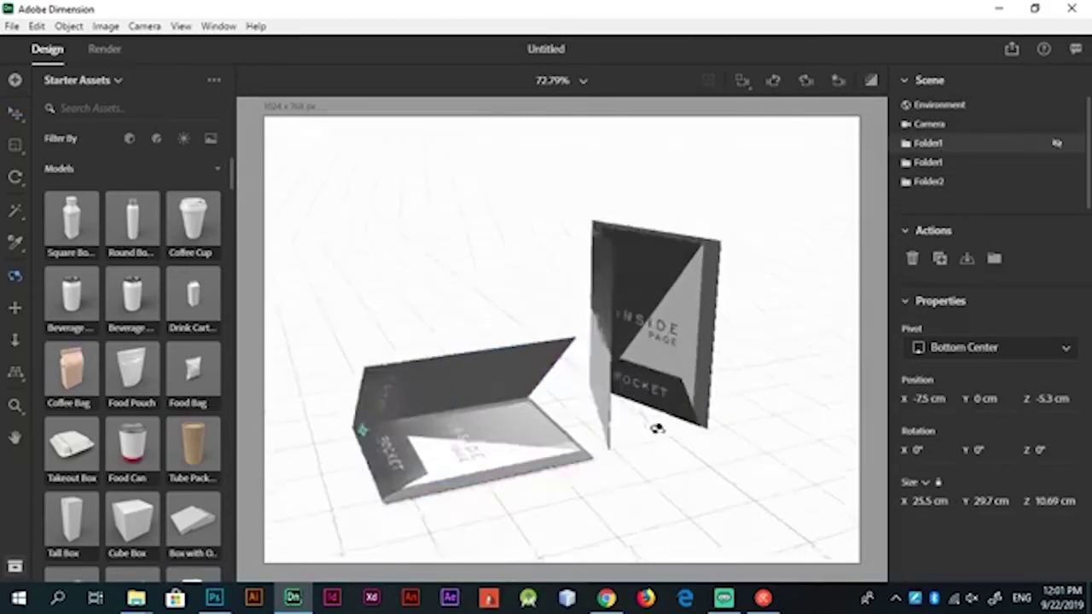
key(ctrl+z)
click(930, 183)
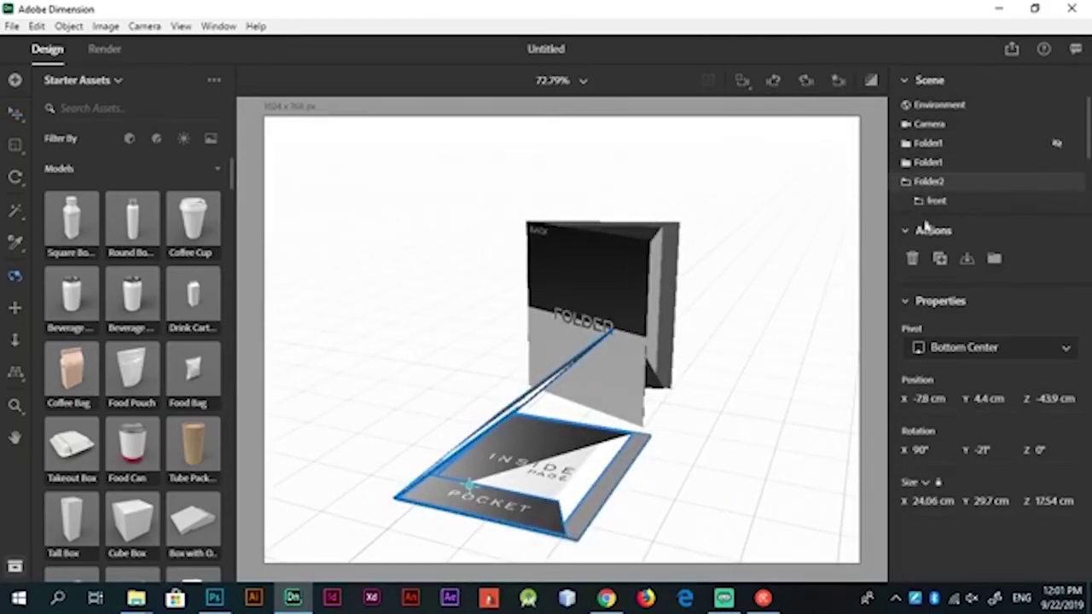
key(ctrl+z)
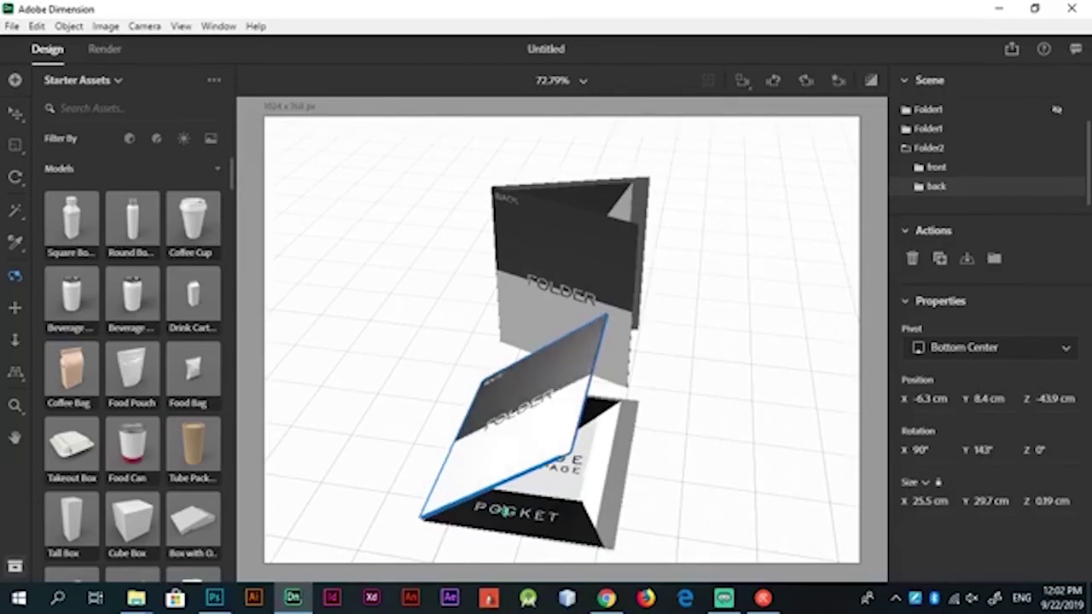
key(ctrl+z)
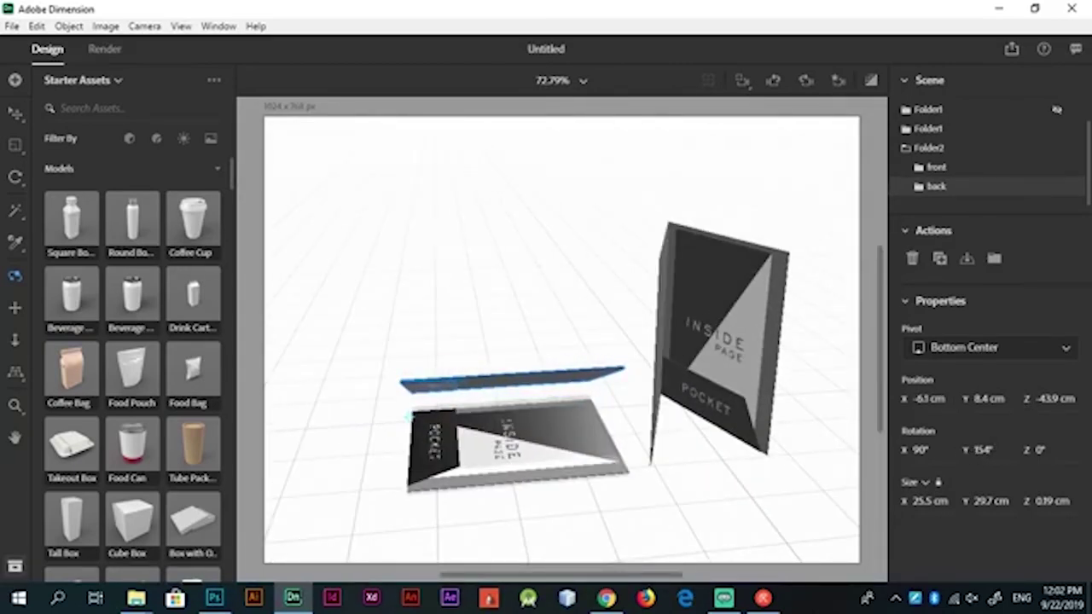
key(ctrl+z)
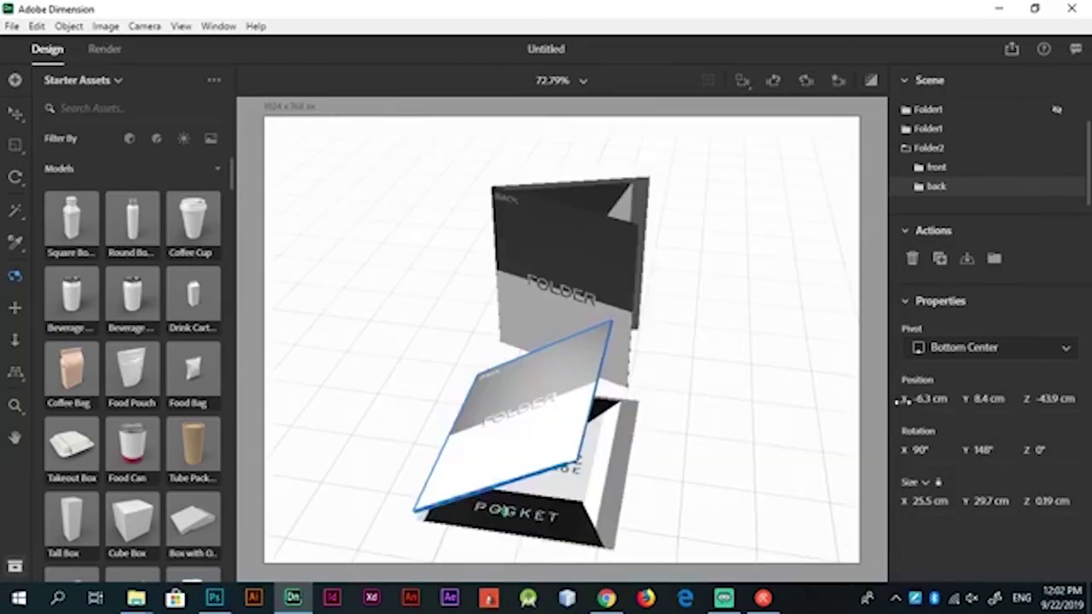
key(ctrl+z)
key(ctrl+z)
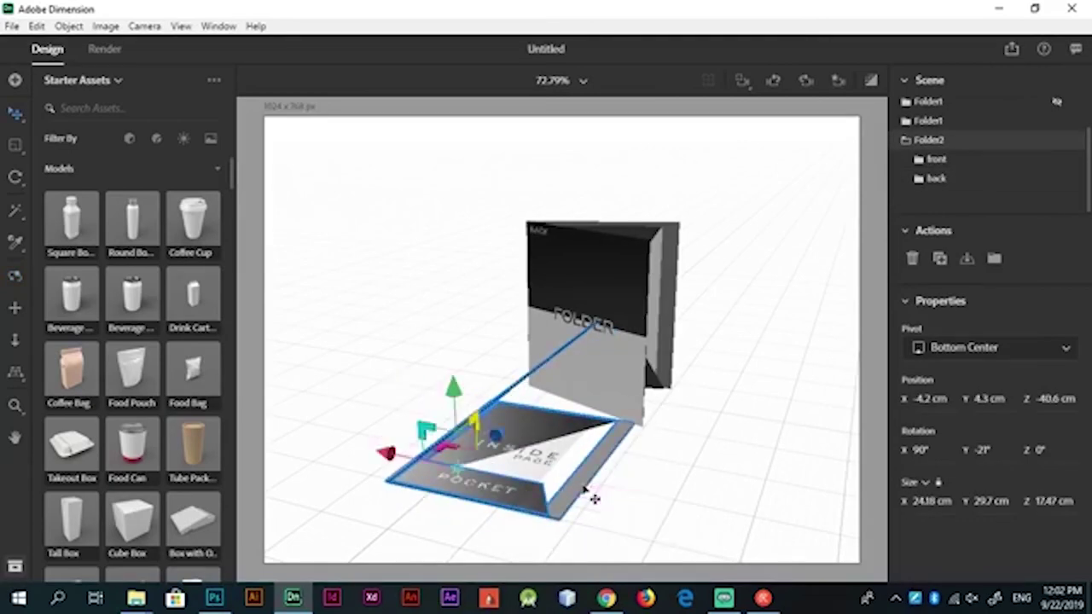
key(ctrl+z)
Select the flat folder's back panel and undo its recent position moves
key(ctrl+z)
click(933, 179)
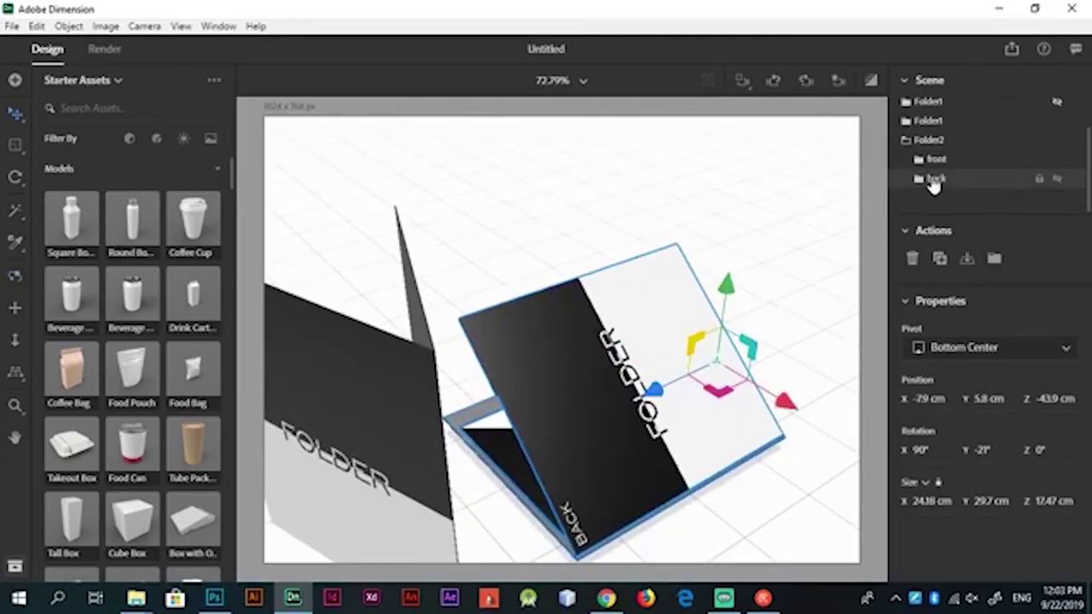
key(ctrl+z)
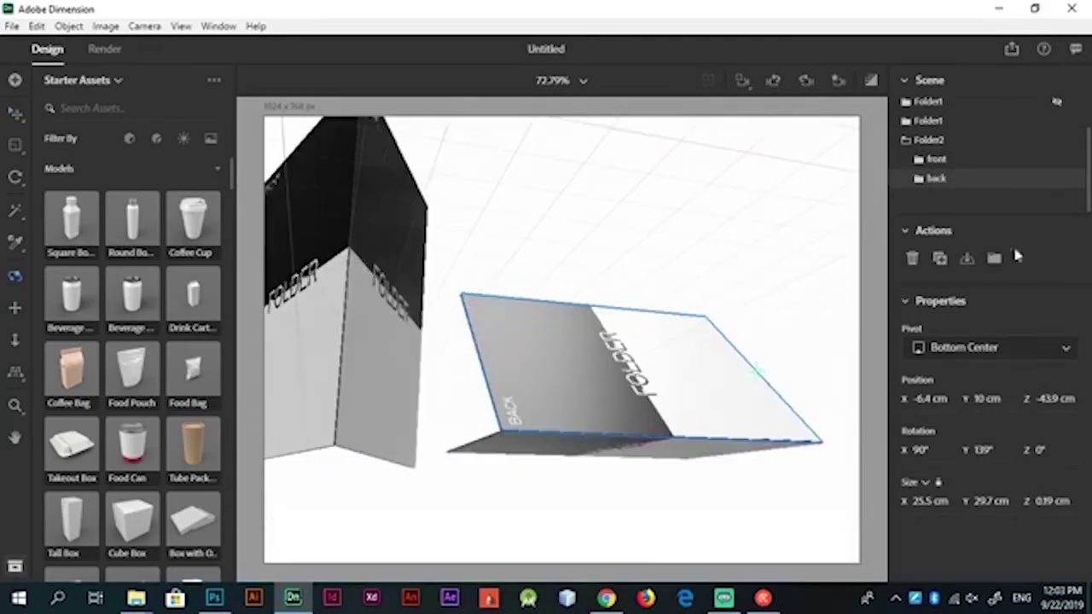
key(ctrl+z)
key(ctrl+z)
key(ctrl+z)
key(ctrl+z)
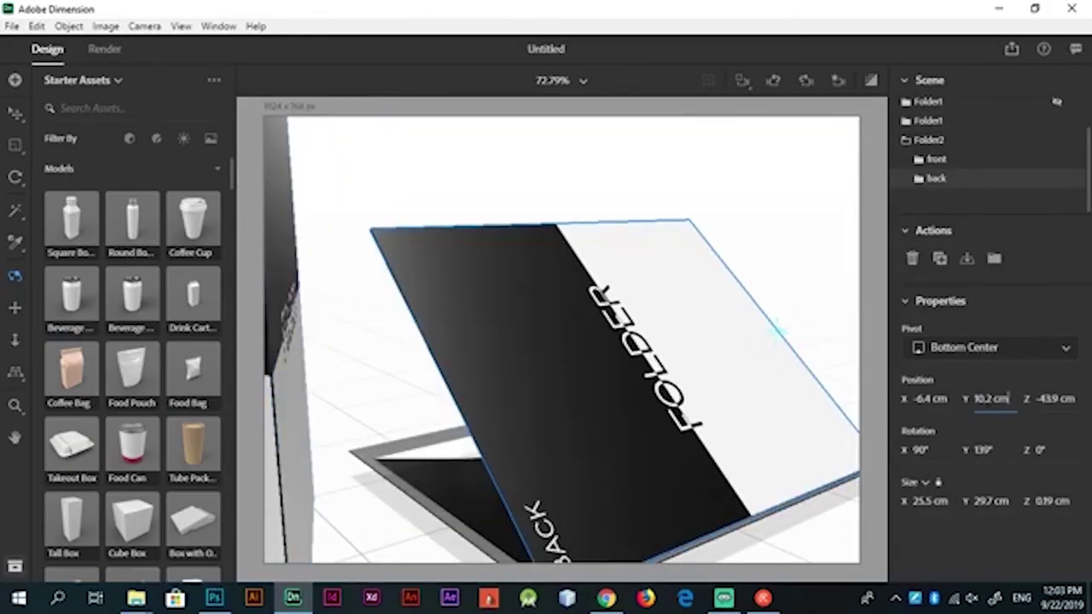
key(ctrl+z)
key(ctrl+z)
key(ctrl+z)
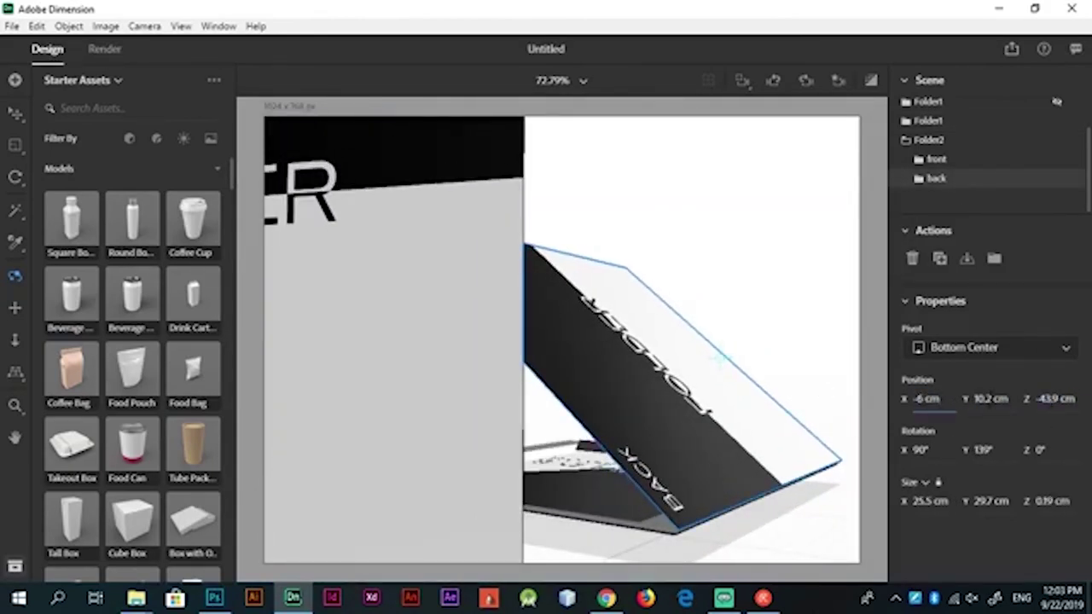
key(ctrl+z)
key(ctrl+z)
key(ctrl+z)
key(ctrl+z)
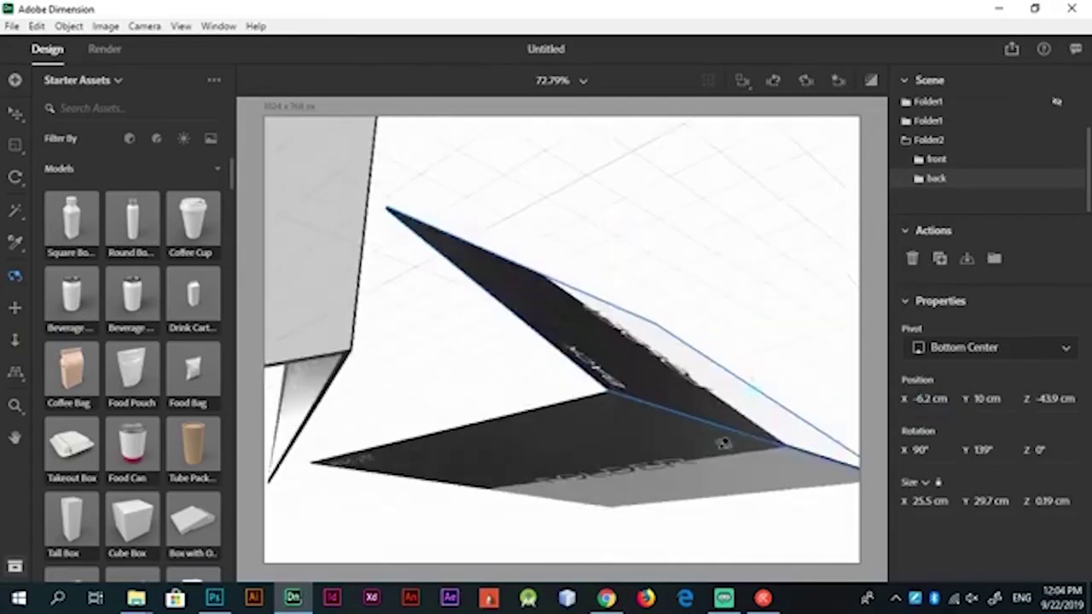
key(ctrl+z)
key(ctrl+z)
key(ctrl+z)
key(ctrl+z)
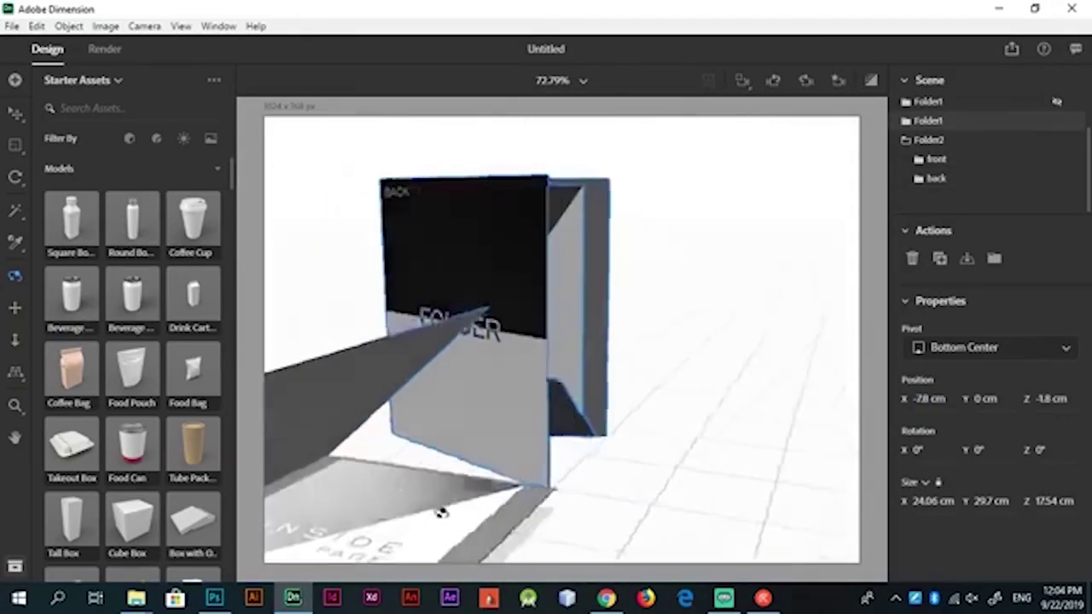
key(ctrl+z)
key(ctrl+z)
Select both folders together and view them from higher up
click(582, 80)
click(551, 139)
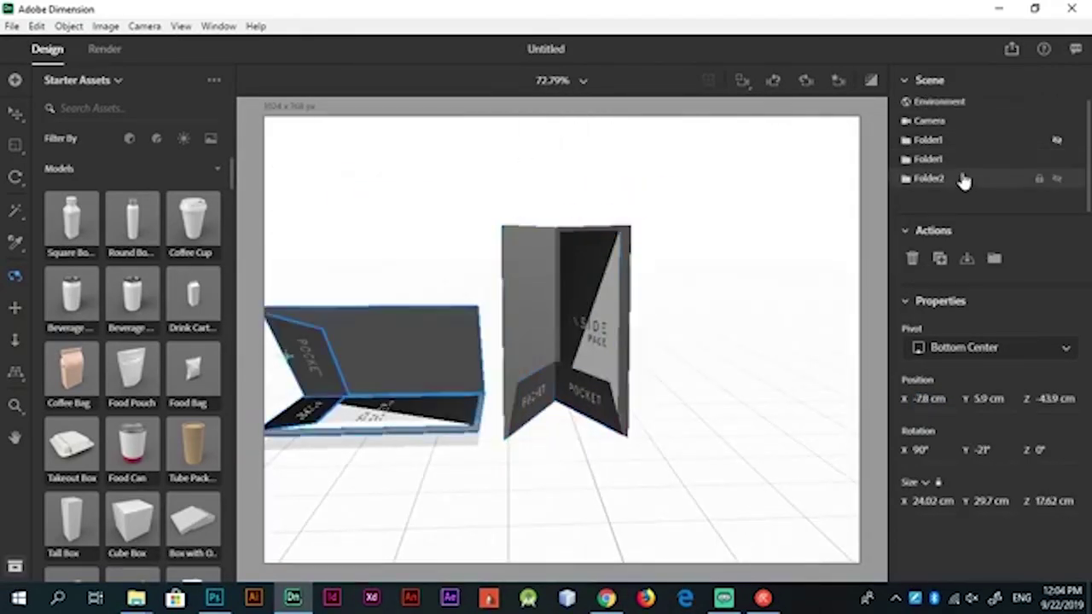
click(583, 80)
click(552, 133)
drag(552, 133, 432, 390)
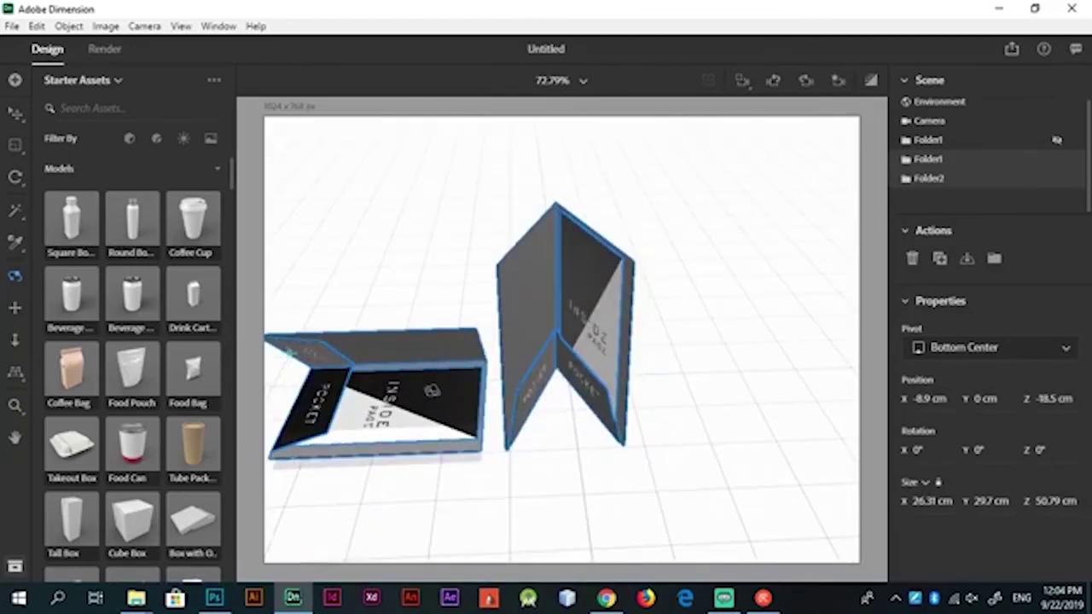